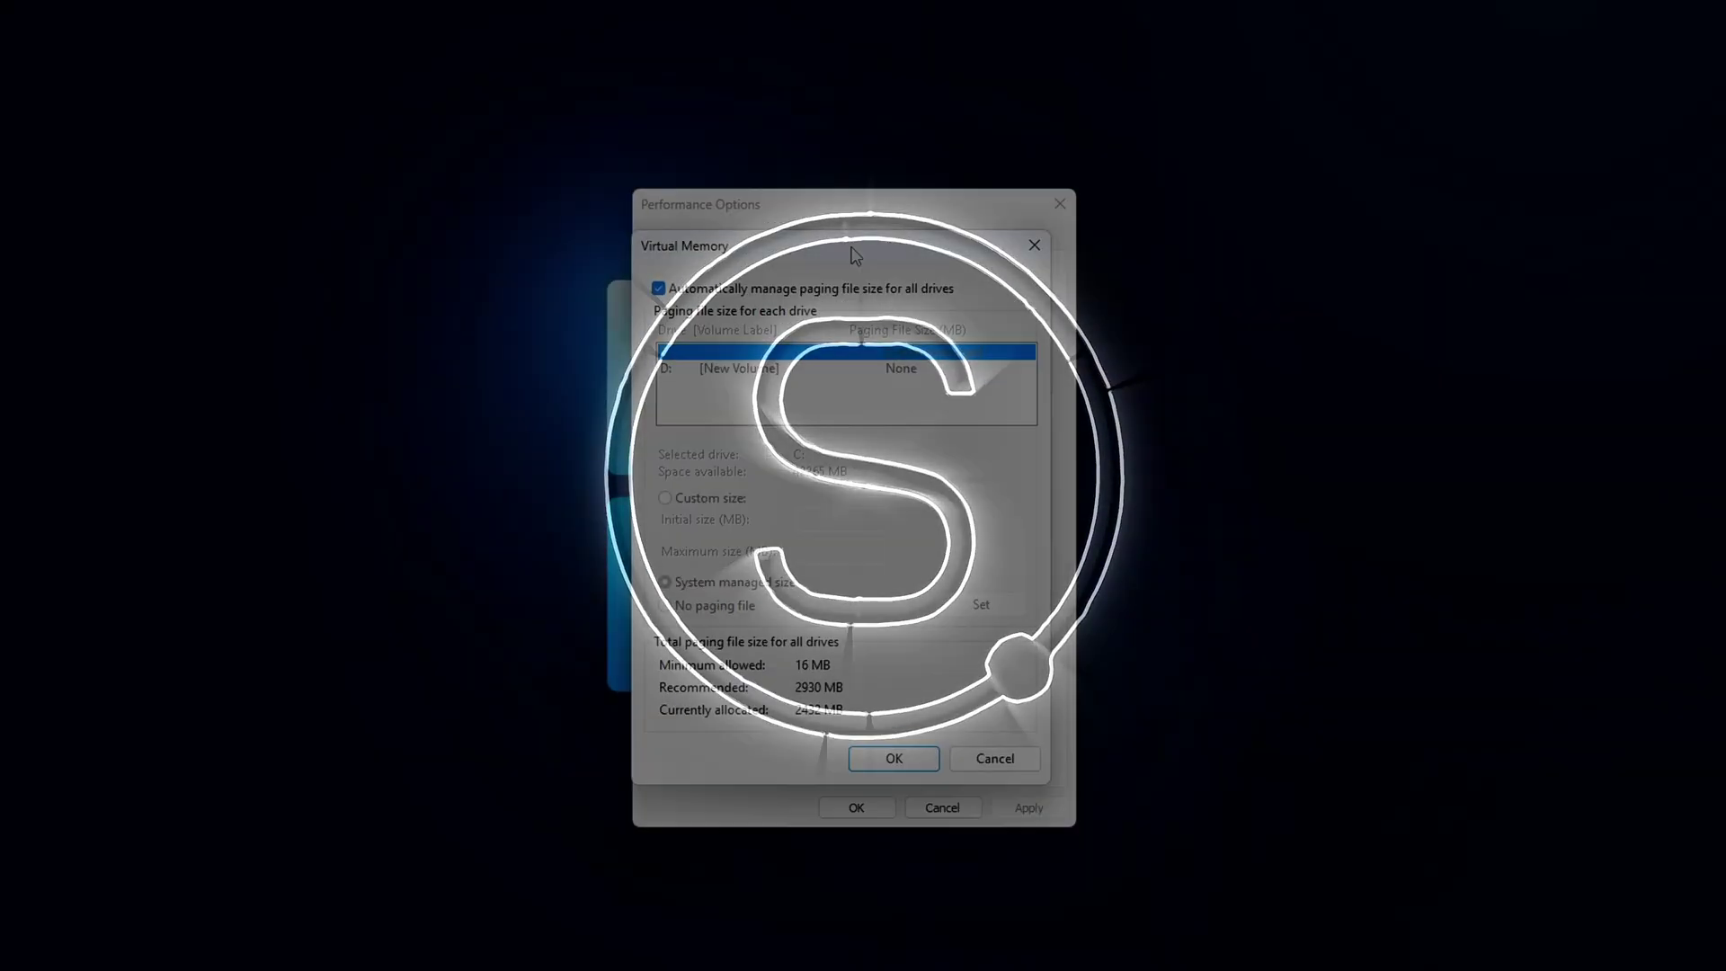
Step: Turn off automatic paging file management and select drive D: to give it no paging file
left_click(658, 288)
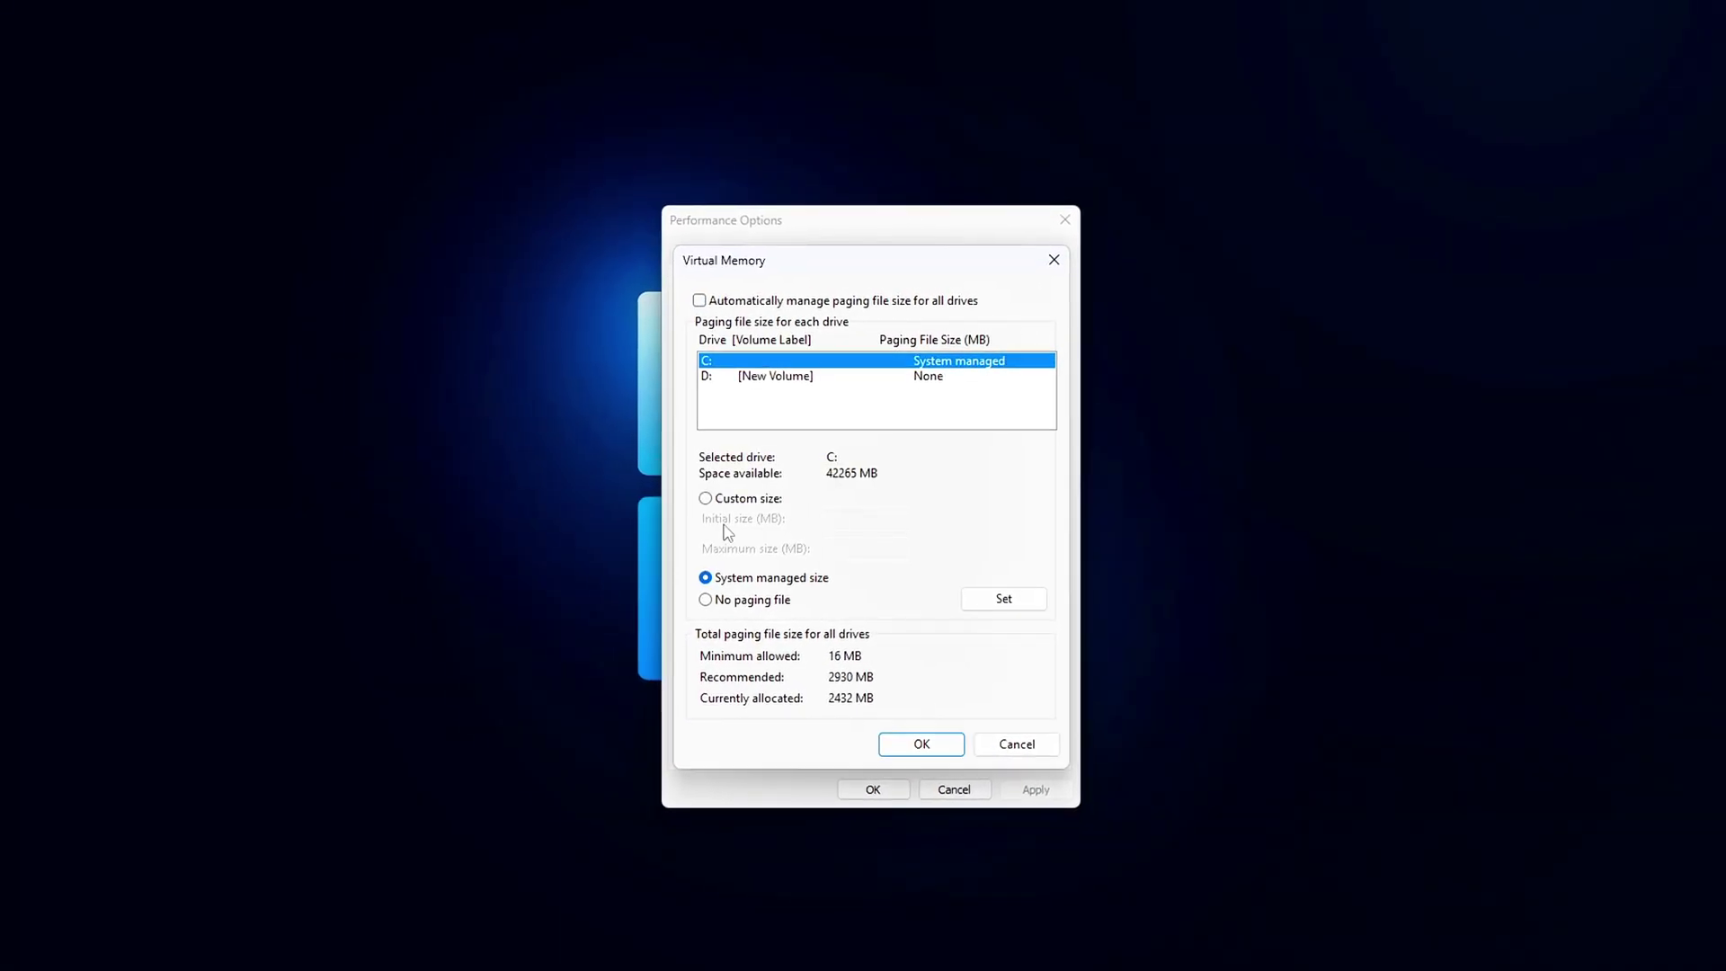
left_click(760, 376)
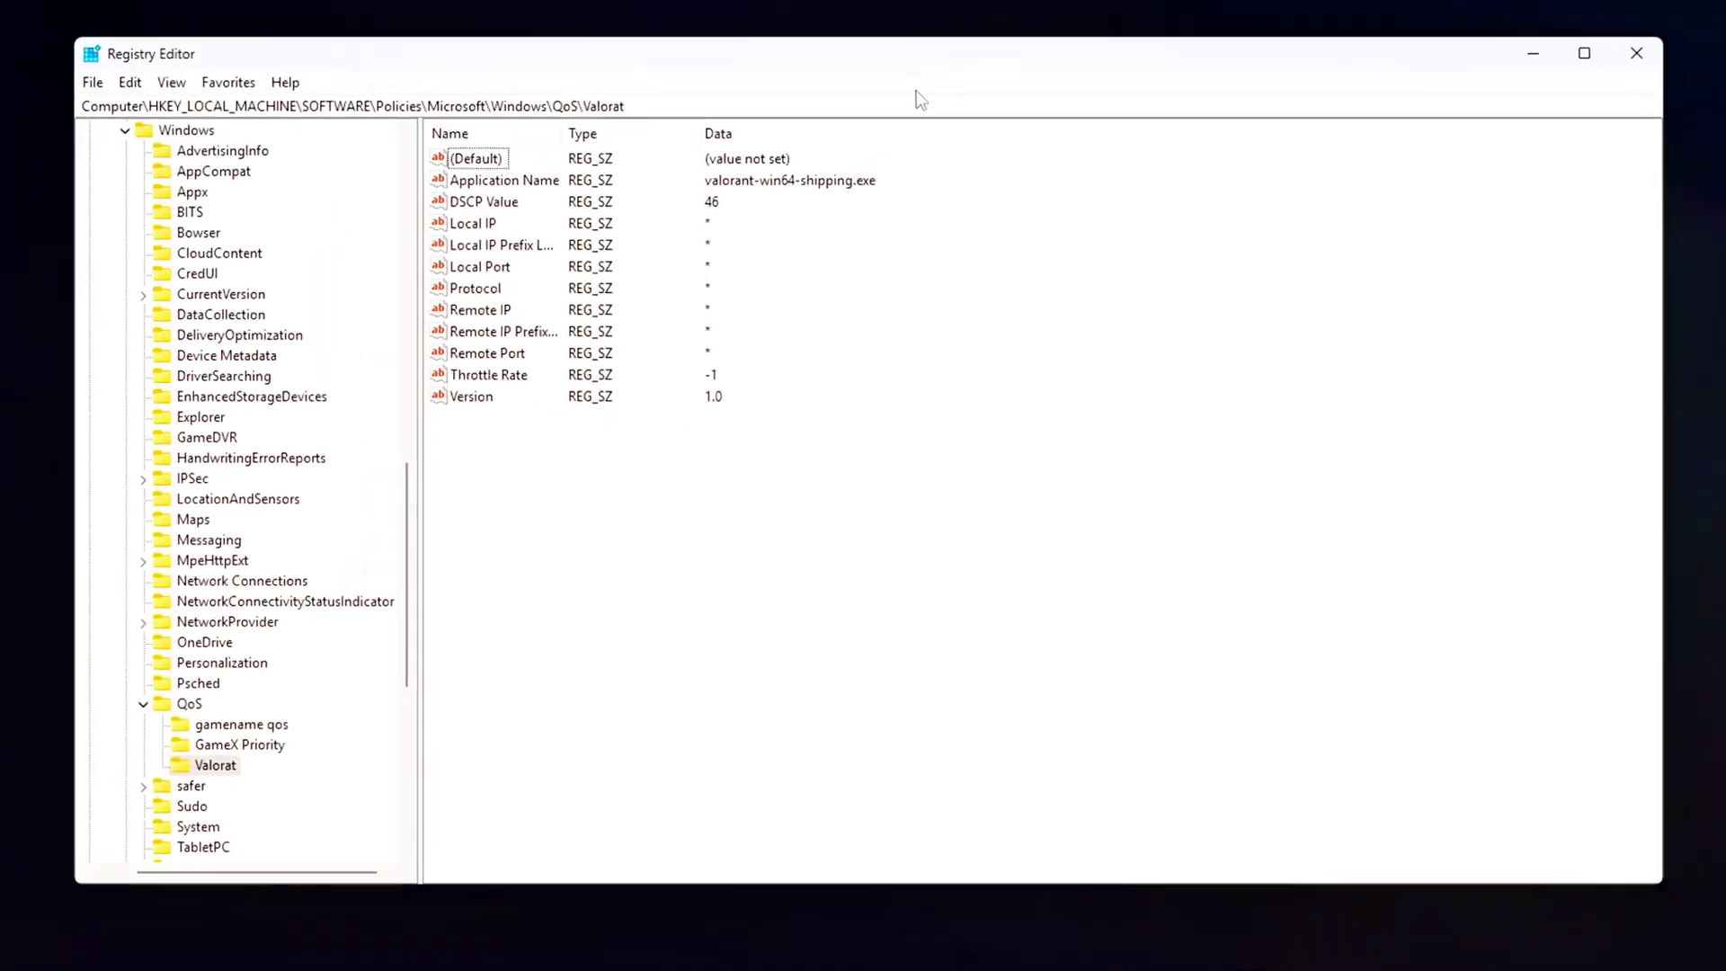
Step: Navigate Registry Editor to the GameConfigStore key and look over its values
left_click(913, 105)
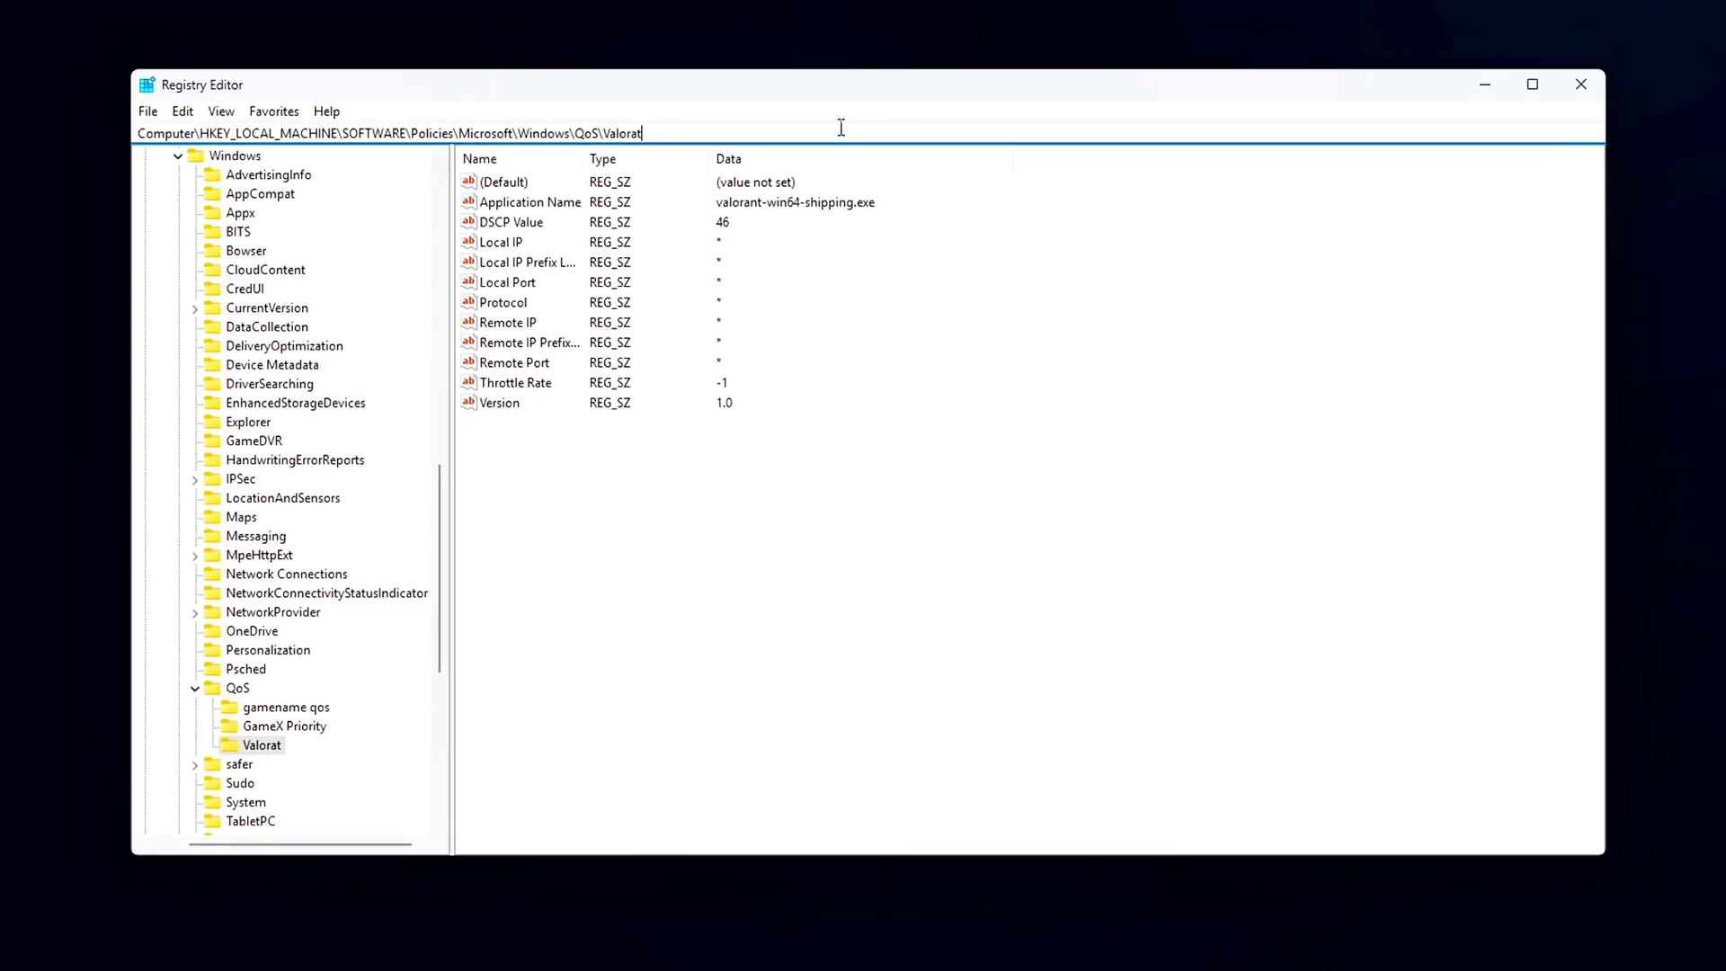
key("ctrl+a")
type("HKEY_CURRENT_USER\\System\\GameConfigStore")
key("Return")
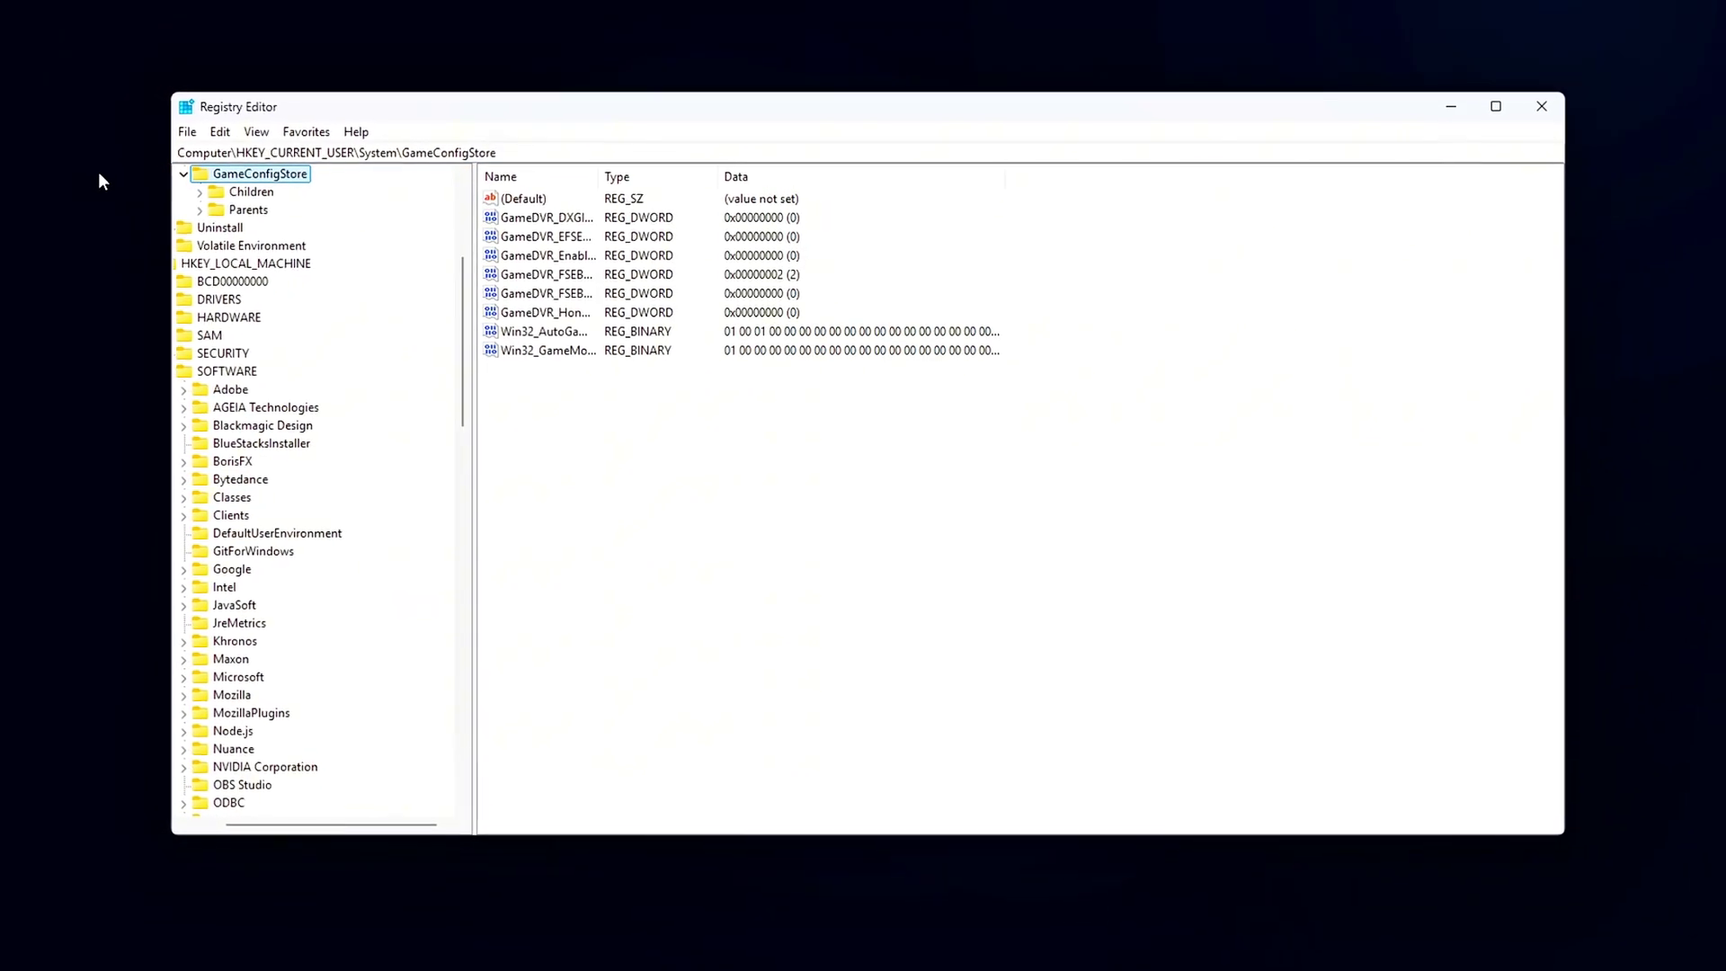
left_click(637, 435)
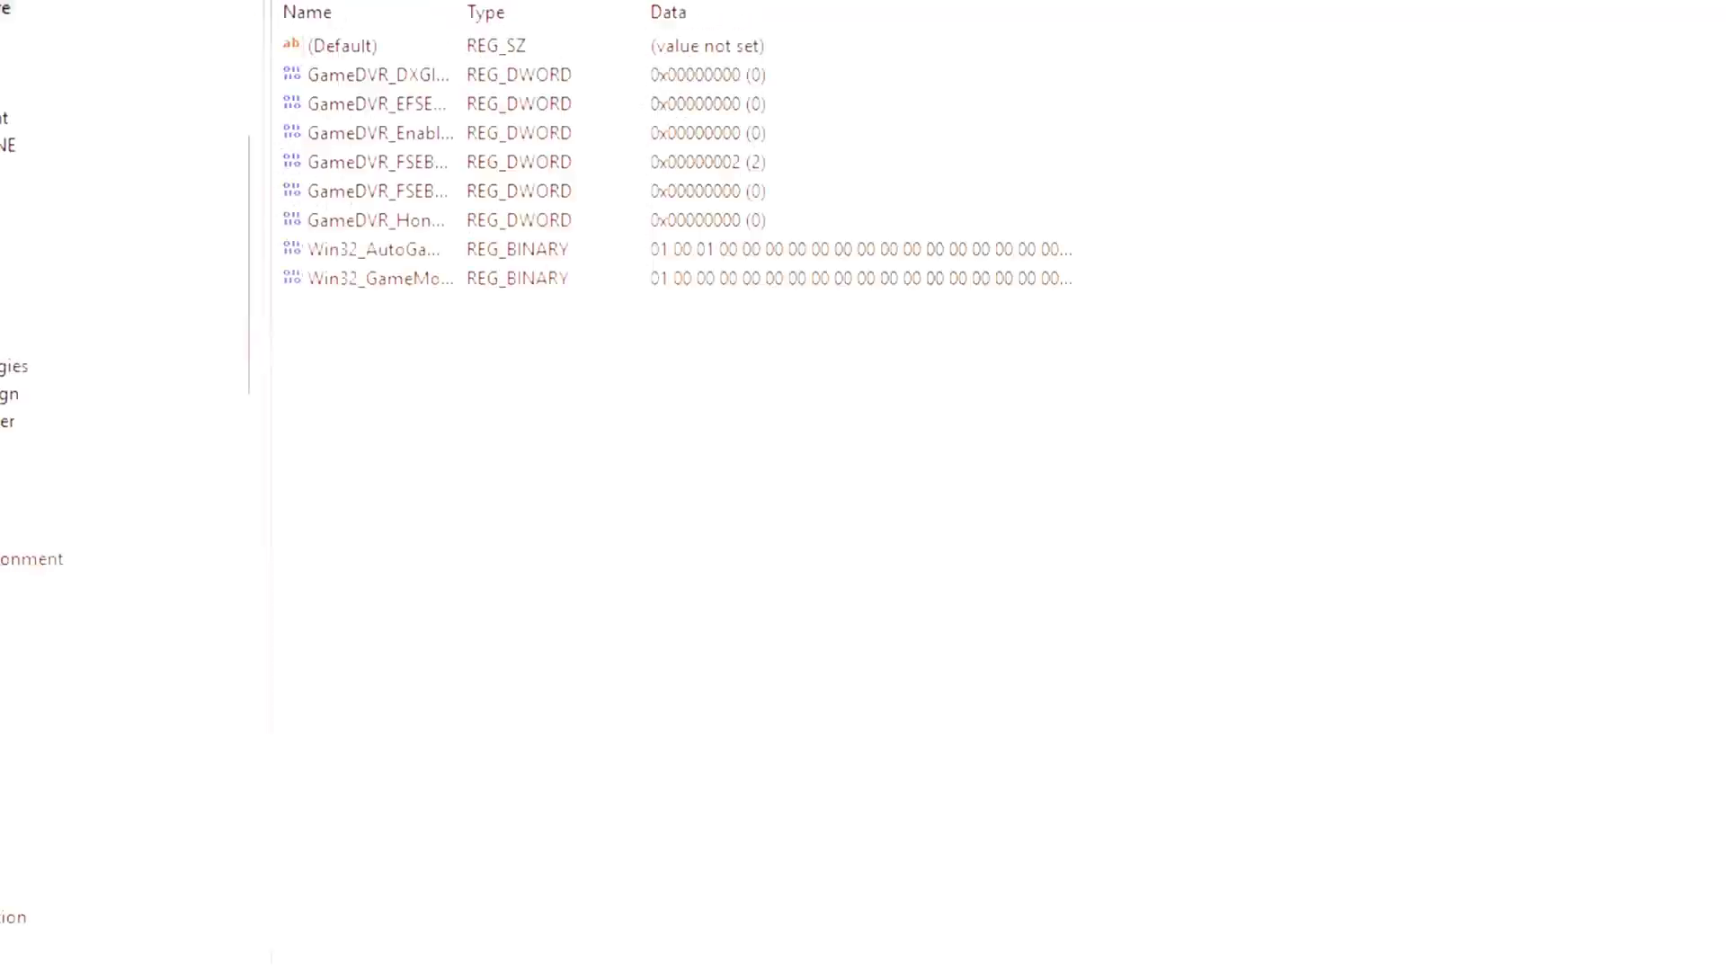
Step: Go to the AllowGameDVR policy key and set its value entry to 0
left_click(684, 167)
key("ctrl+a")
type("HKEY_LOCAL_MACHINE\\SOFTWARE\\Microsoft\\PolicyManager\\default\\ApplicationManagement\\AllowGameDVR")
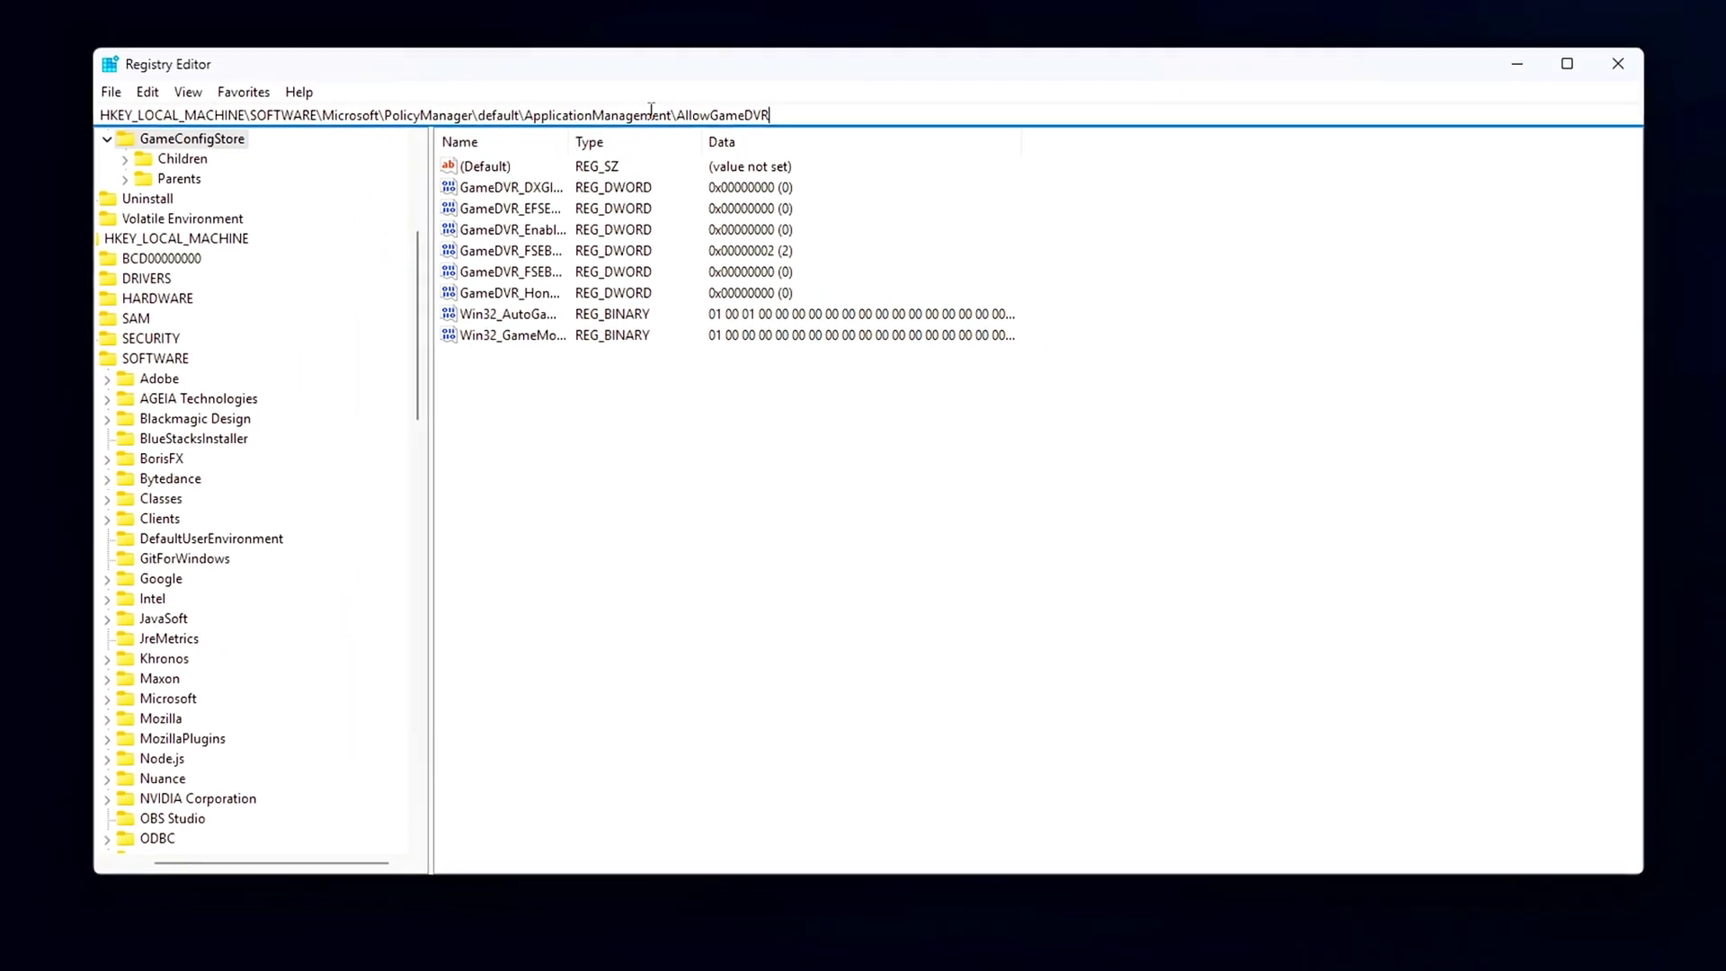
key("Return")
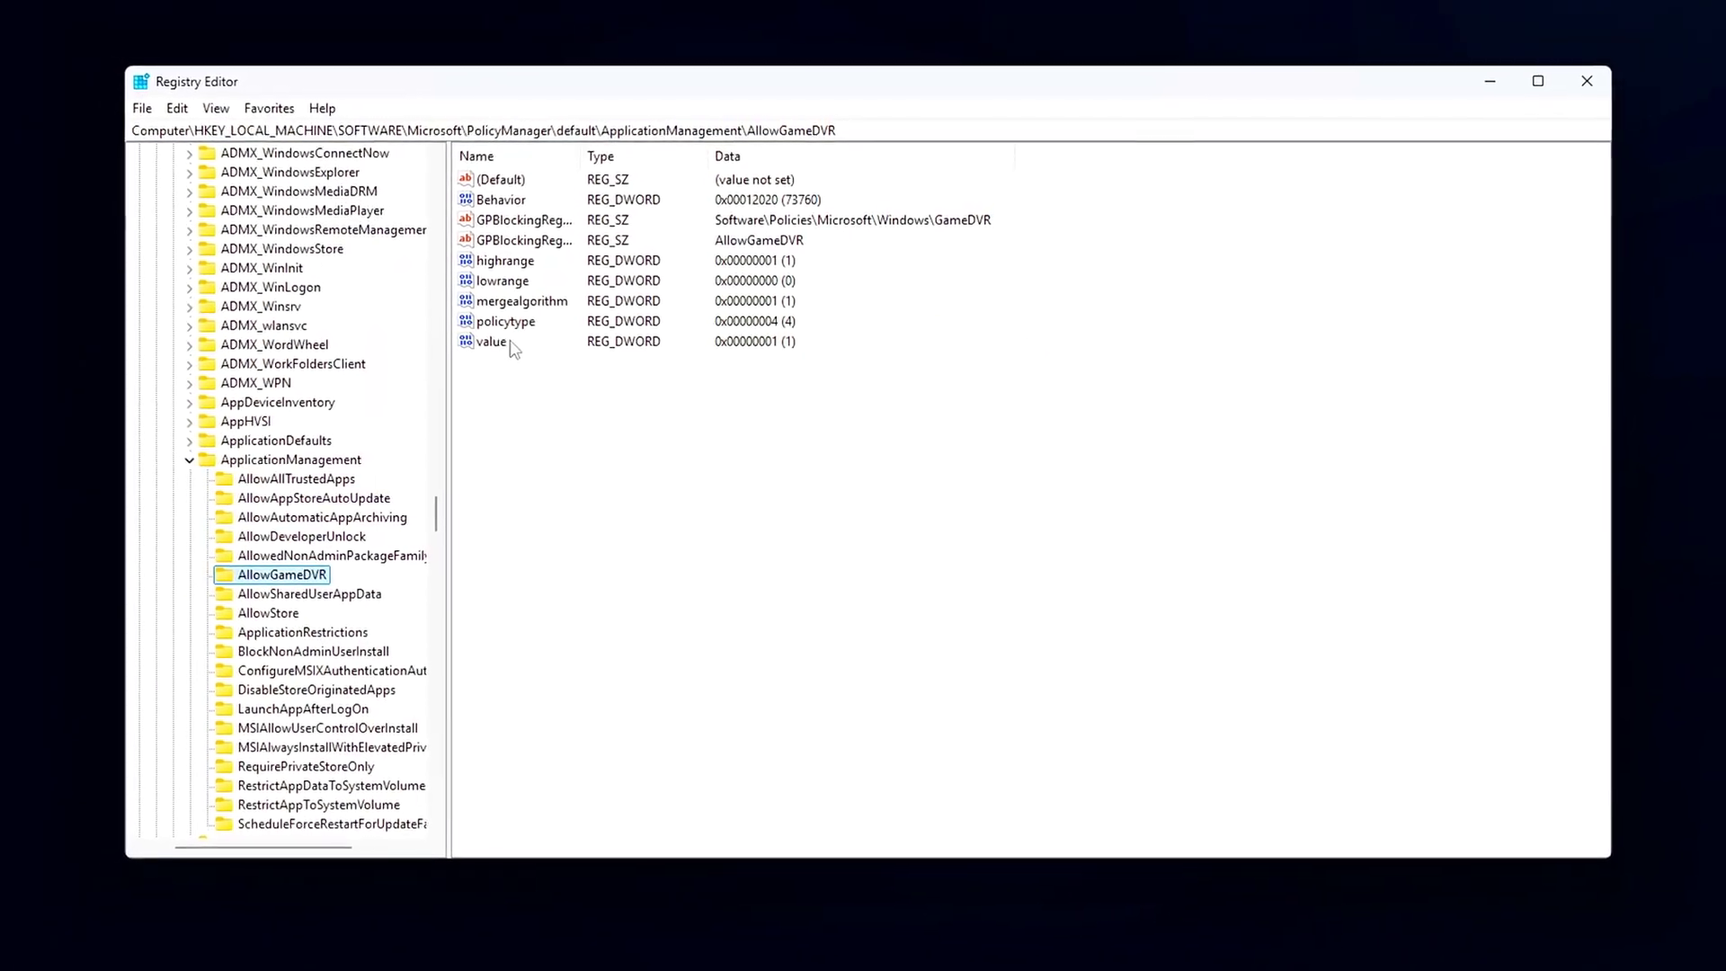
left_click(492, 341)
key("Return")
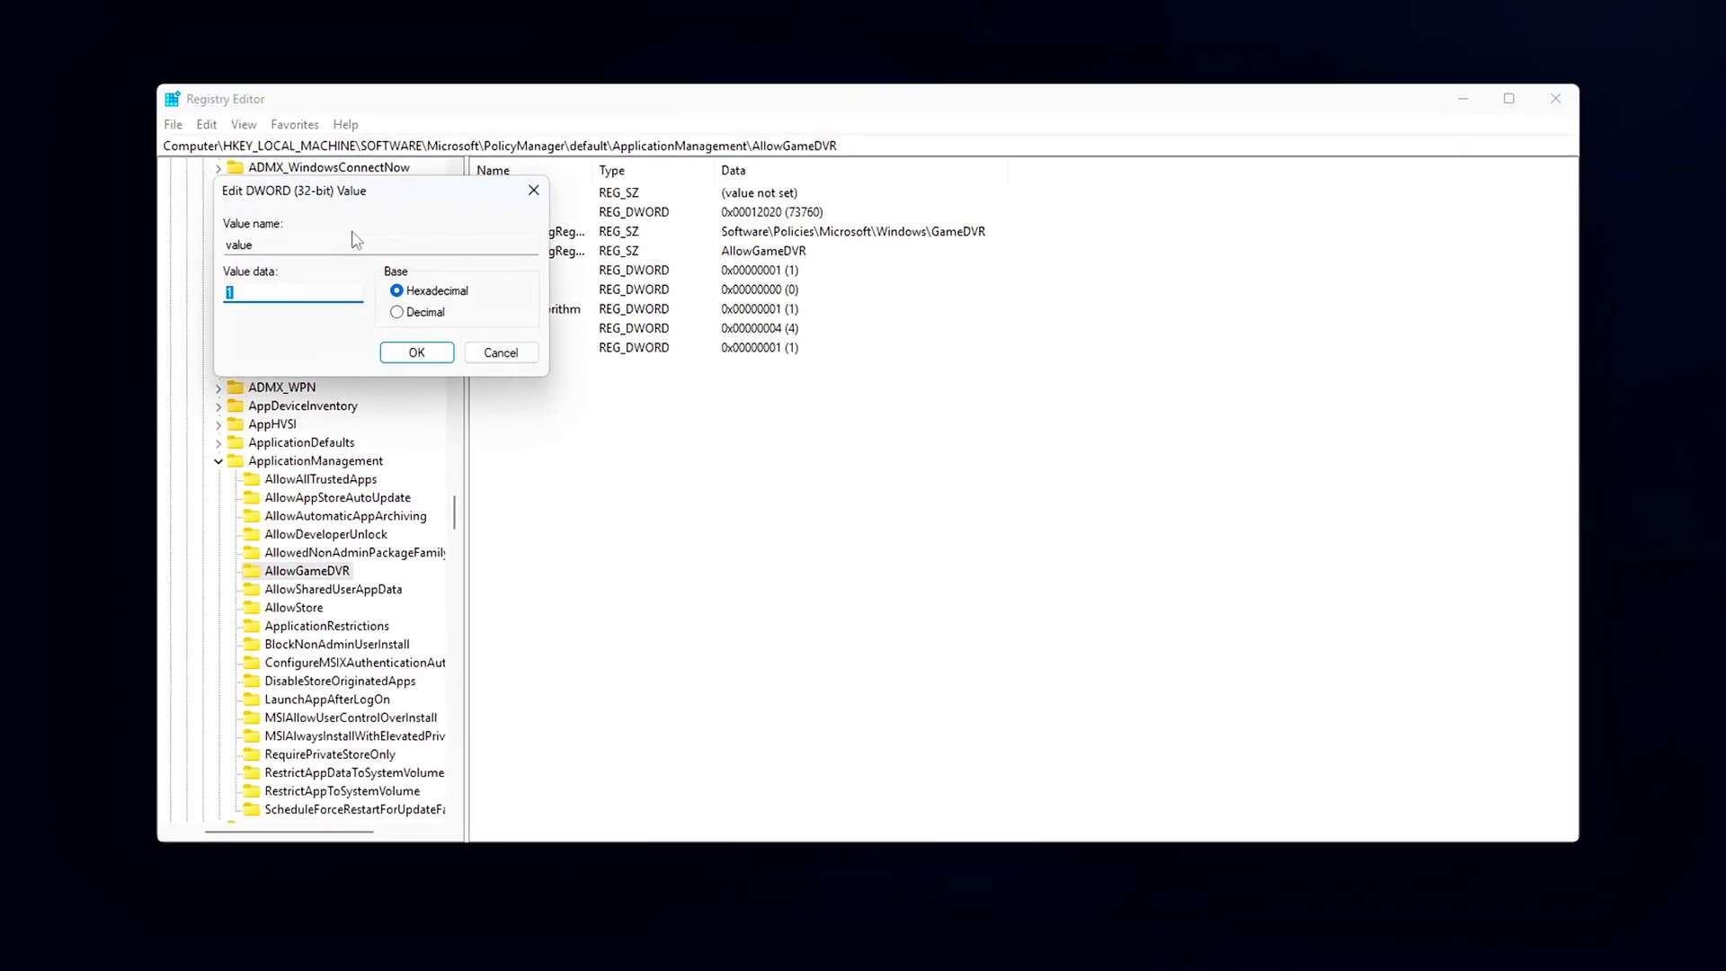
left_click_drag(360, 191, 859, 399)
type("0")
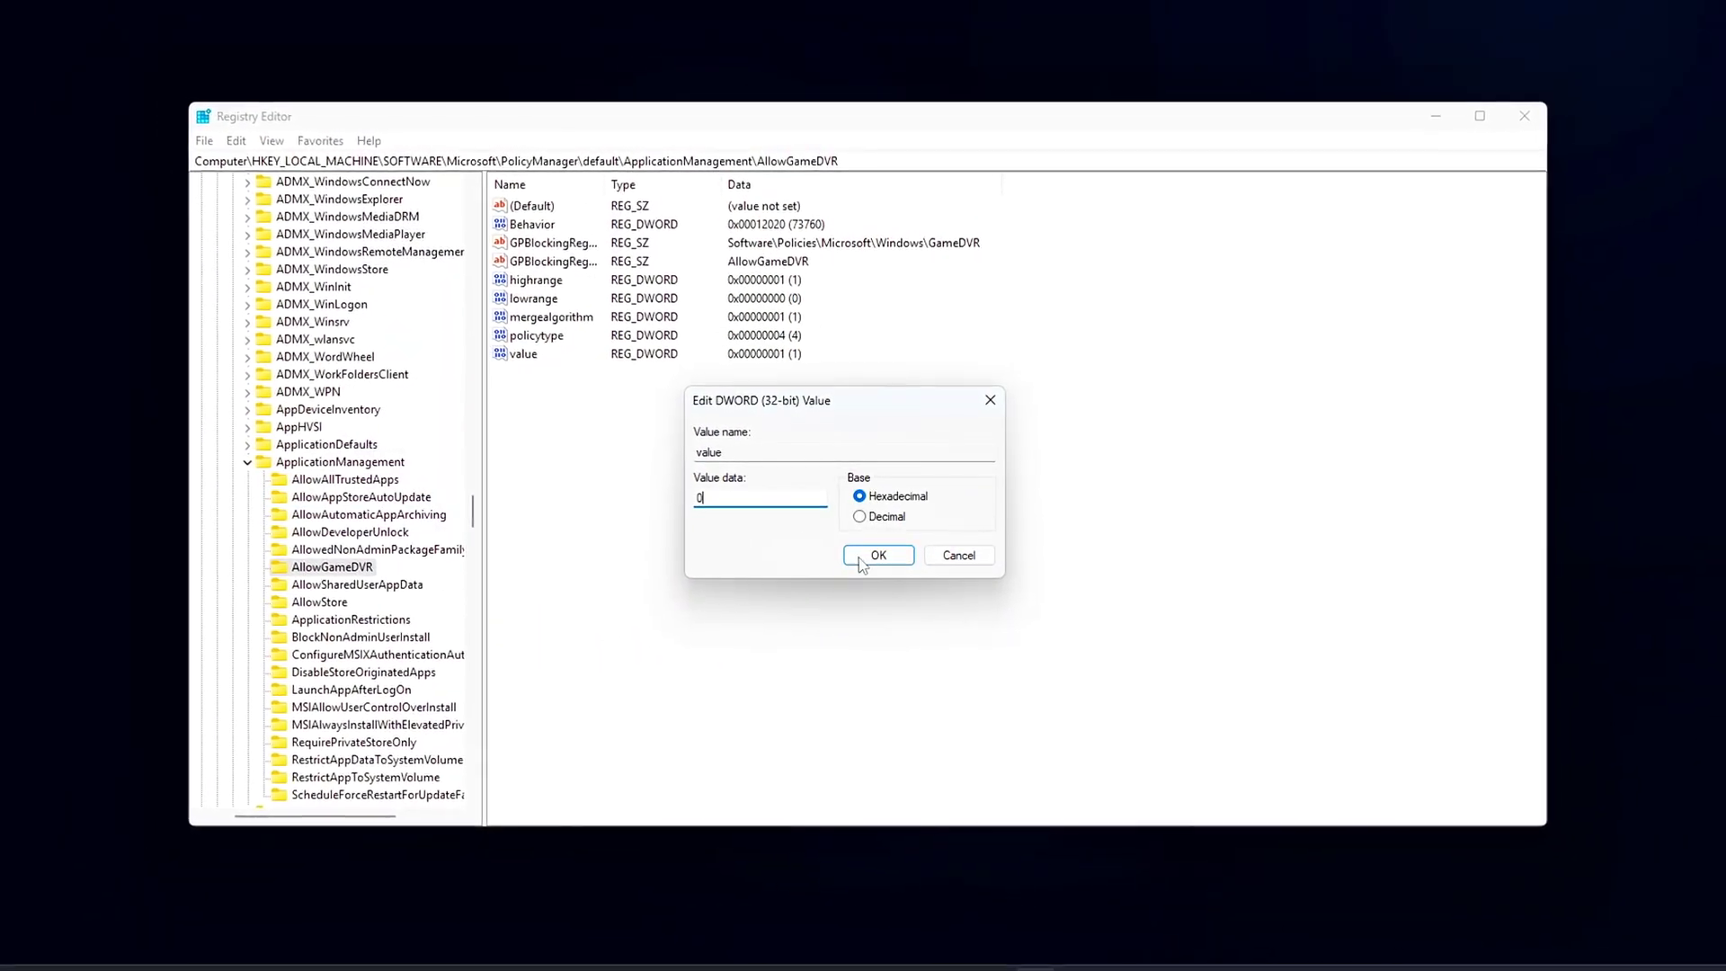
left_click(859, 558)
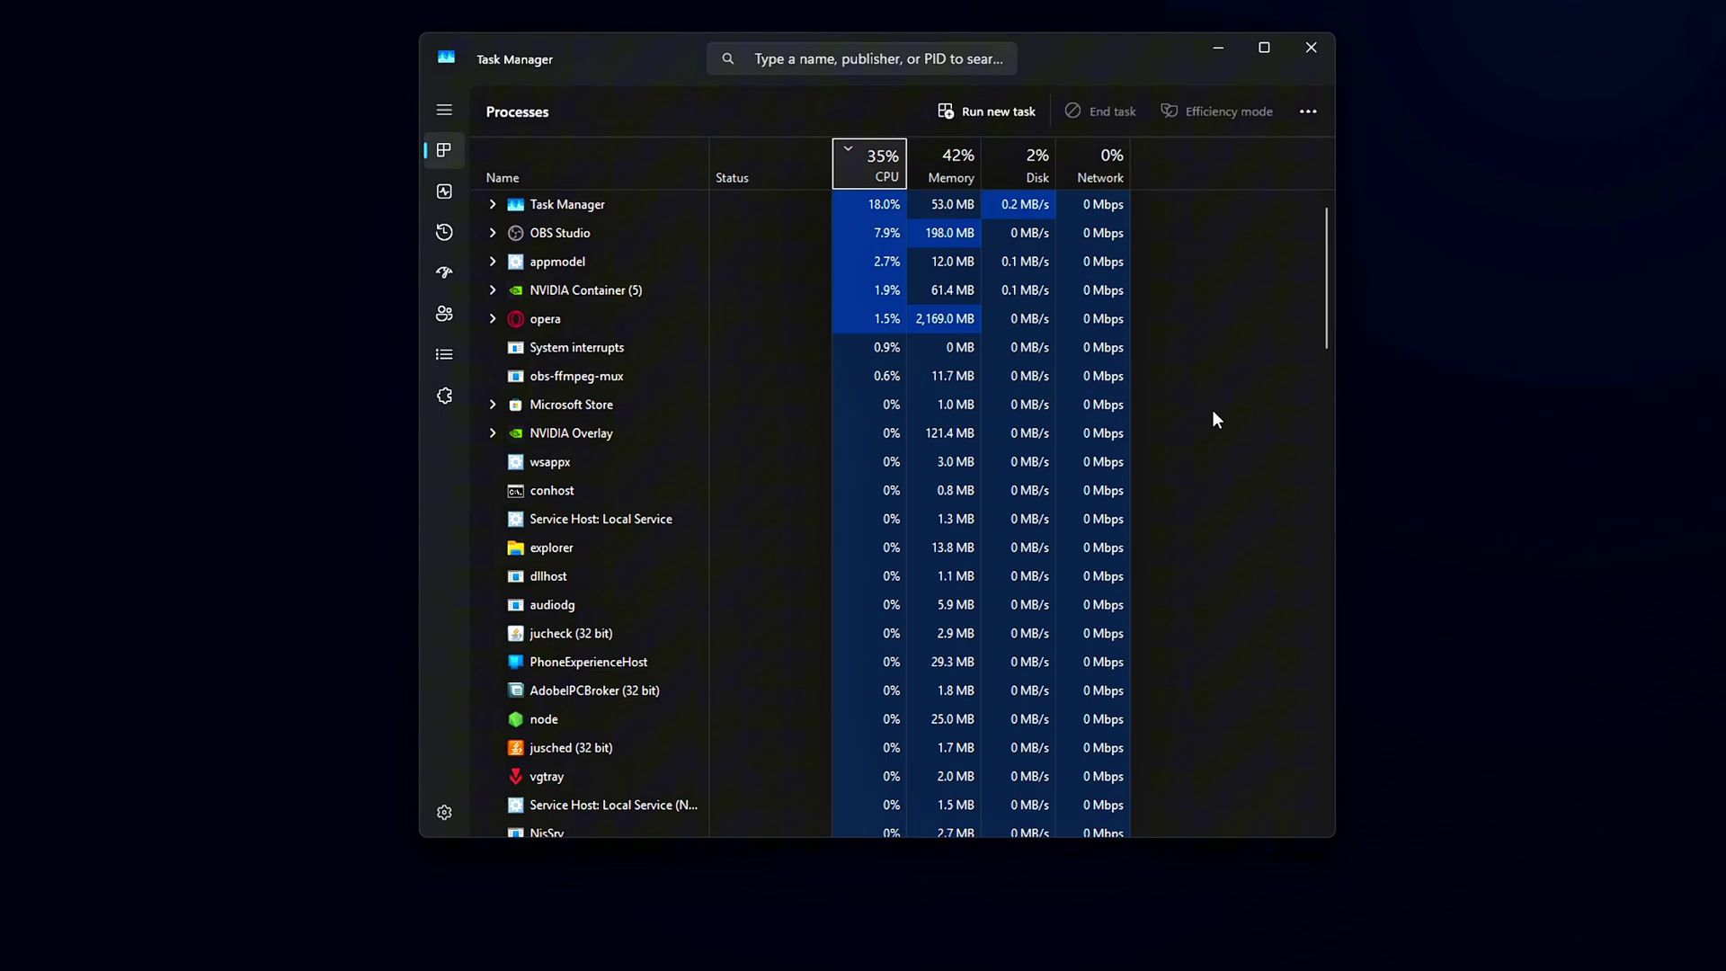
Step: Disable the first CCXProcess in Task Manager's Startup apps, then bring up jusched's options
left_click(441, 190)
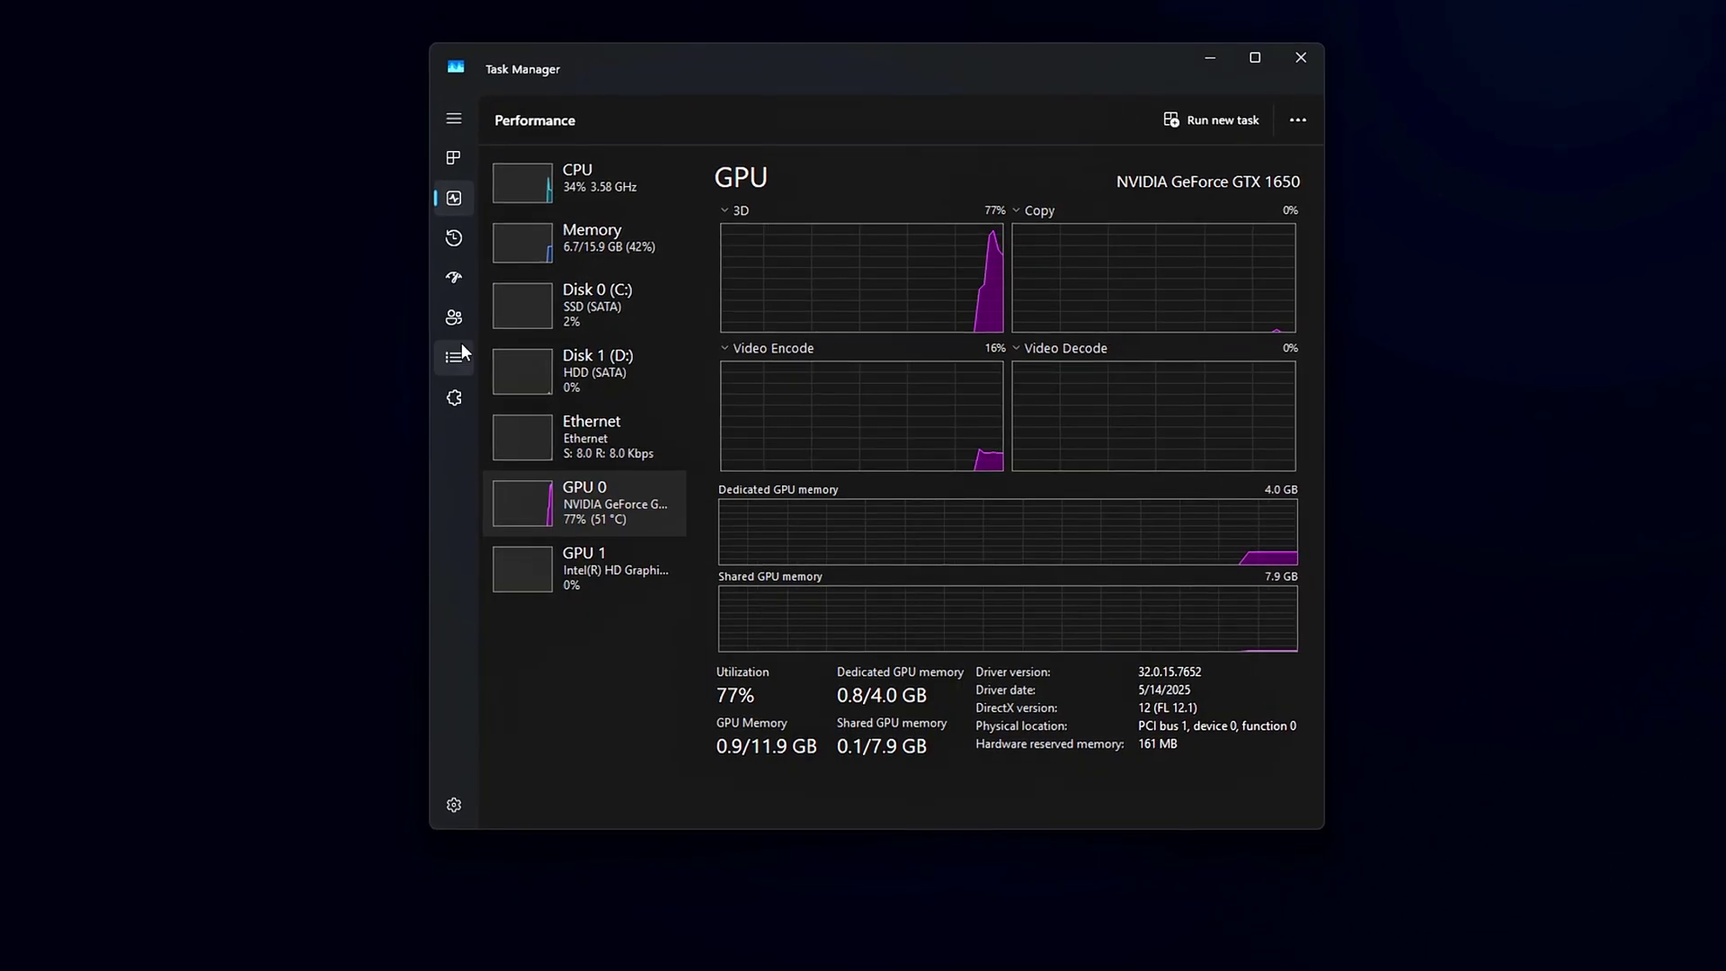
left_click(454, 277)
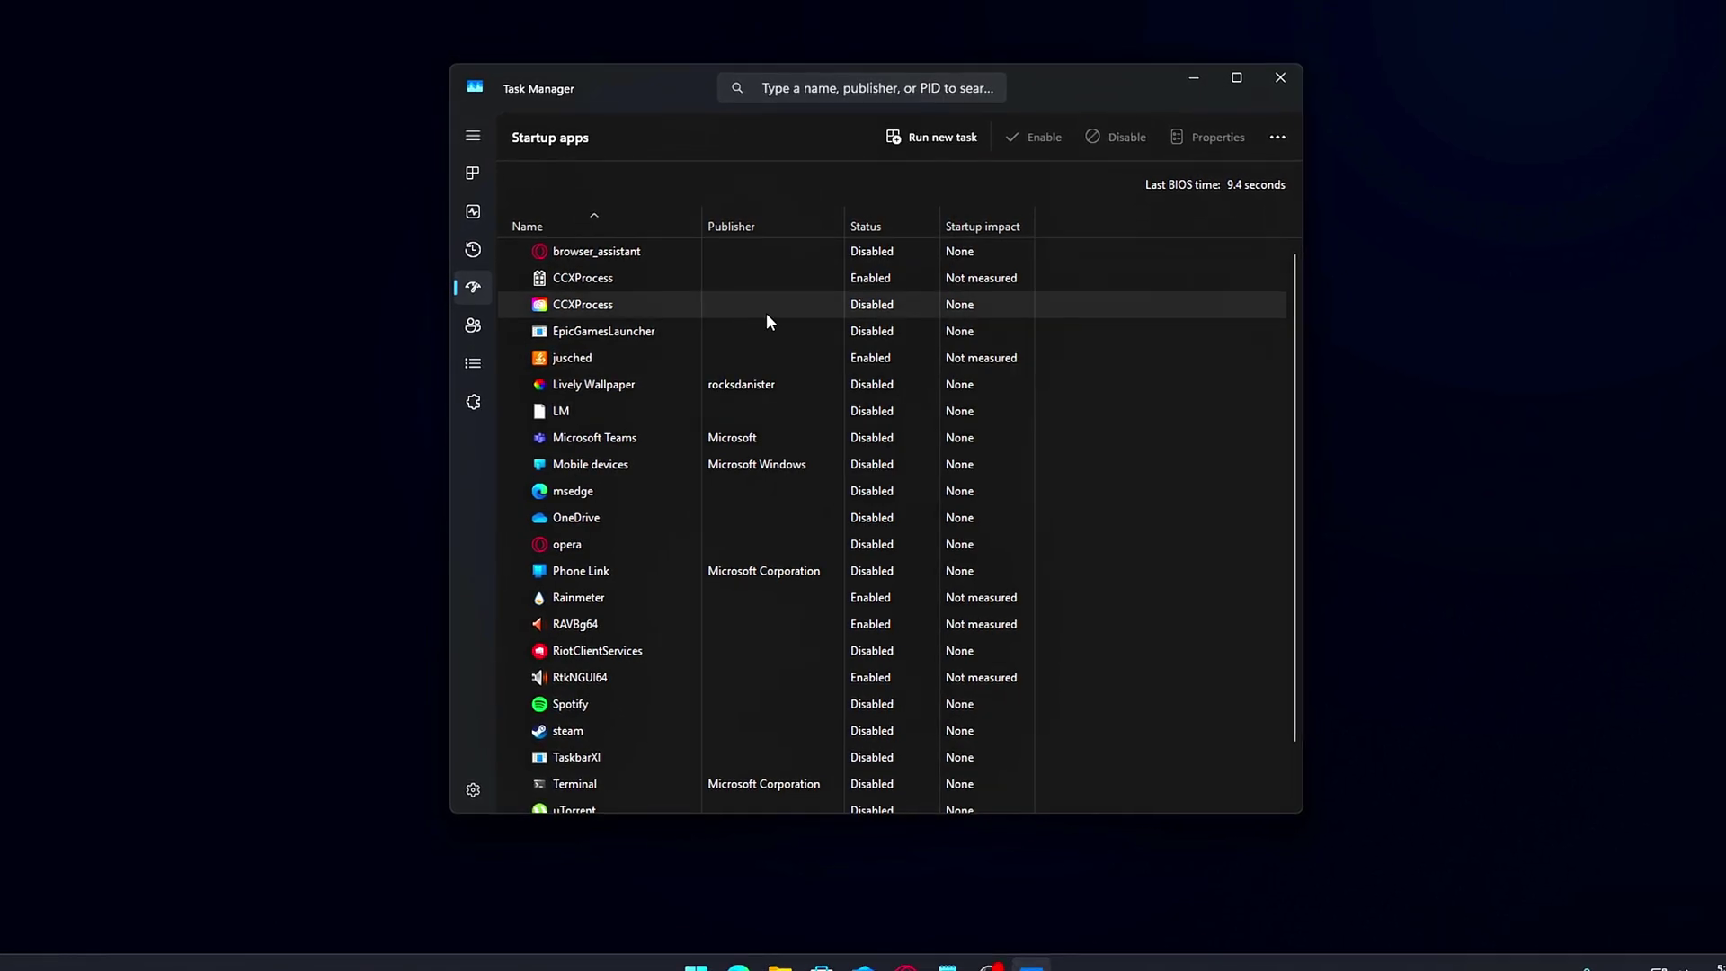
left_click(678, 278)
right_click(679, 277)
left_click(699, 291)
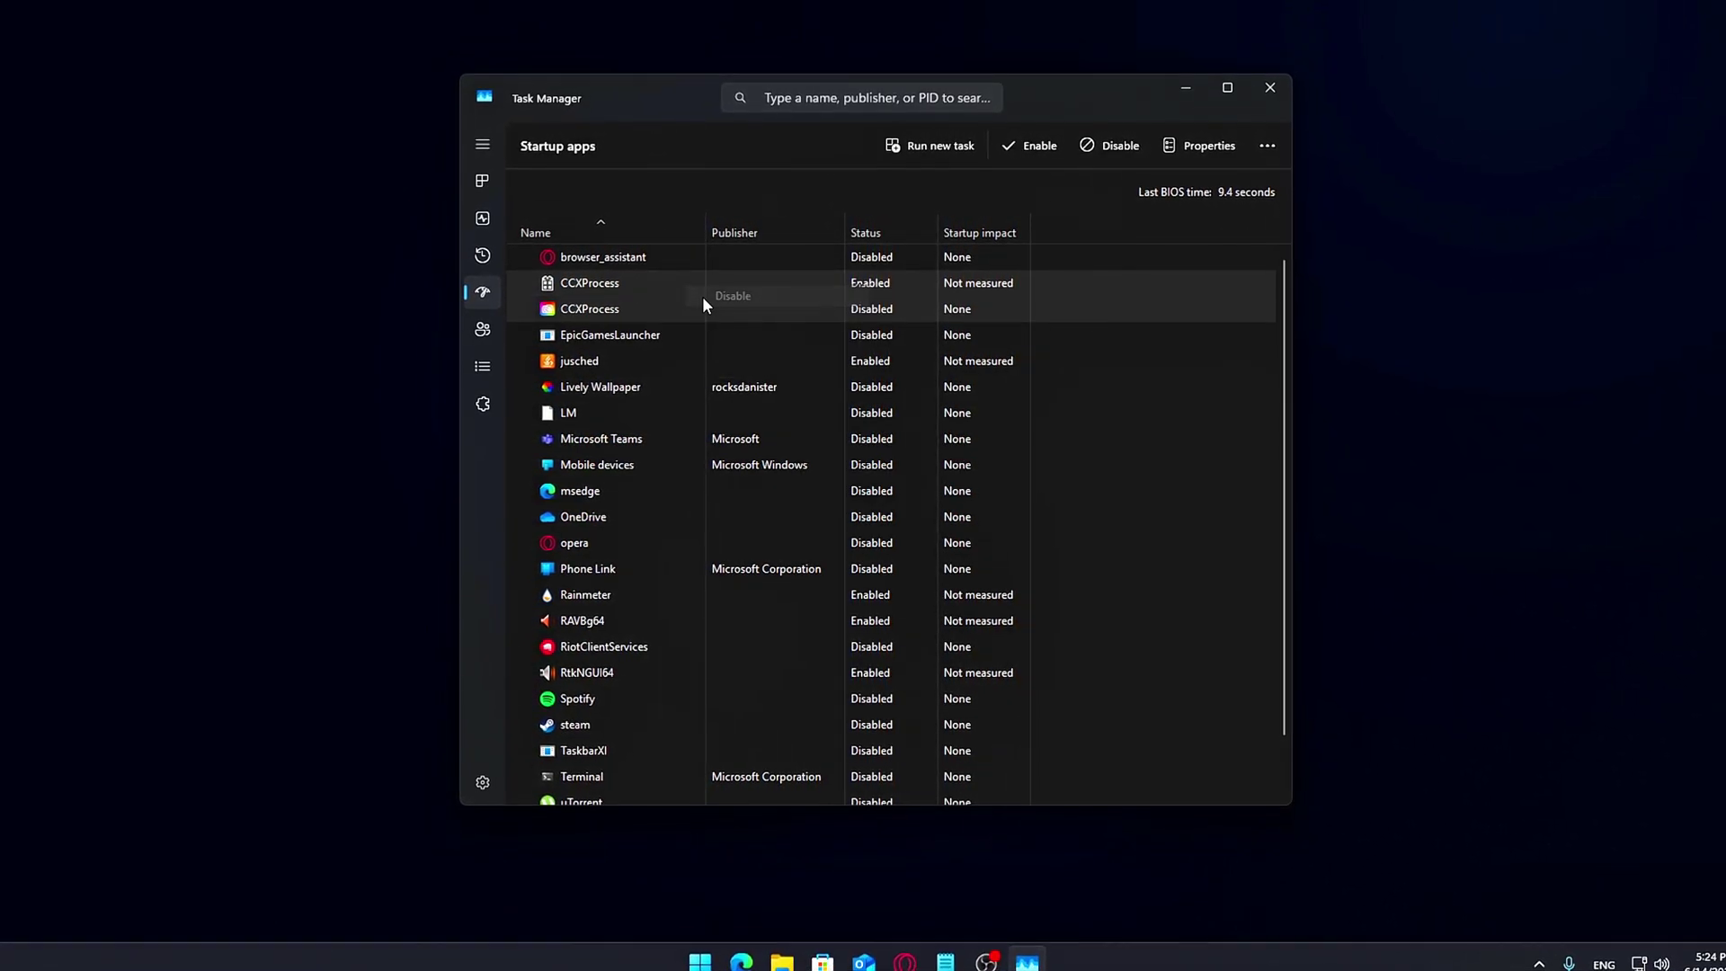
right_click(692, 360)
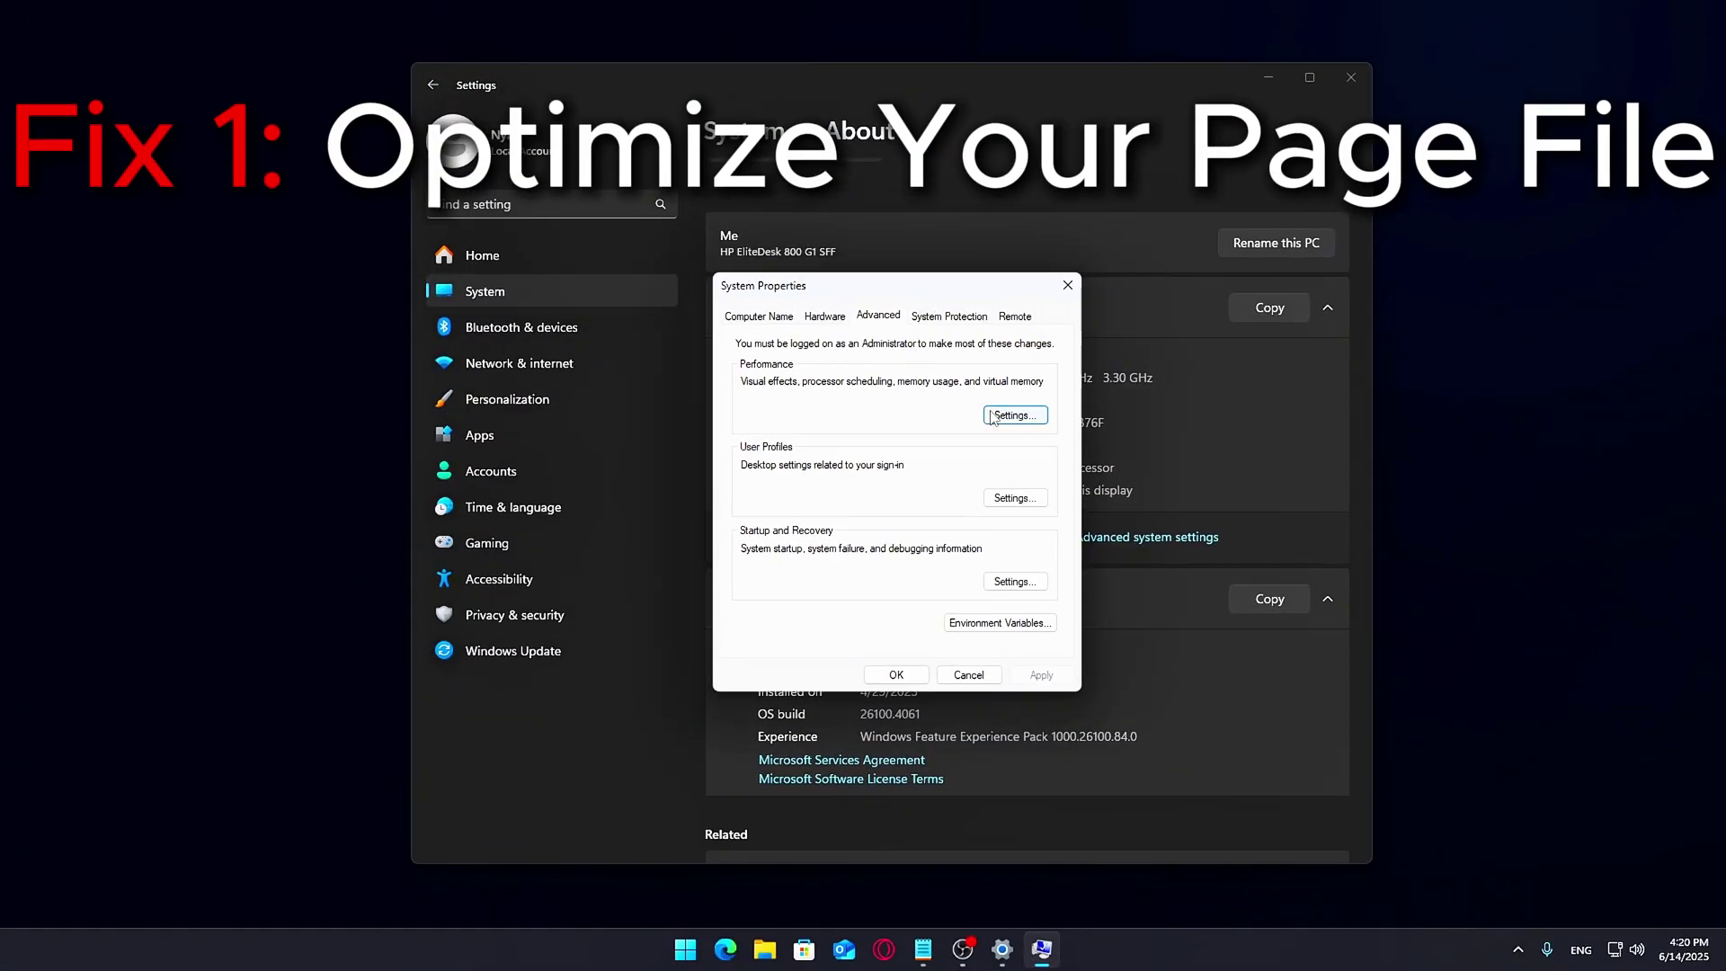
Step: In Performance Options' Virtual Memory, turn off automatic paging file management and select drive D:
left_click(993, 416)
left_click_drag(958, 360, 980, 252)
left_click(1350, 77)
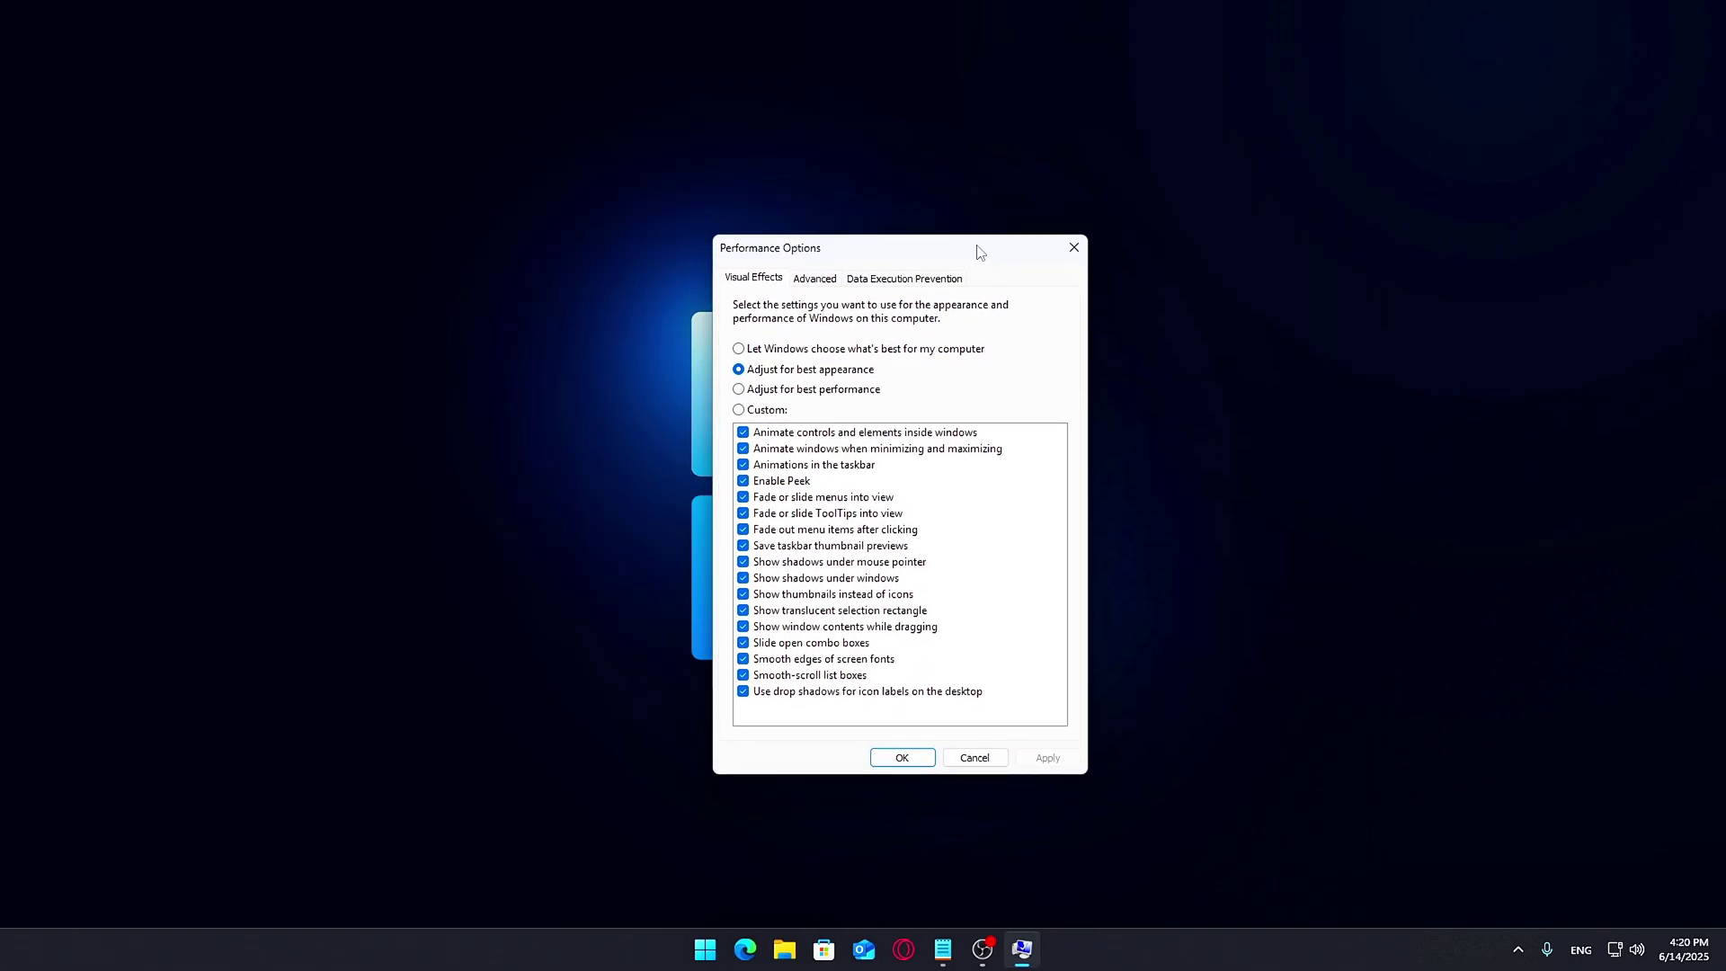
left_click(818, 279)
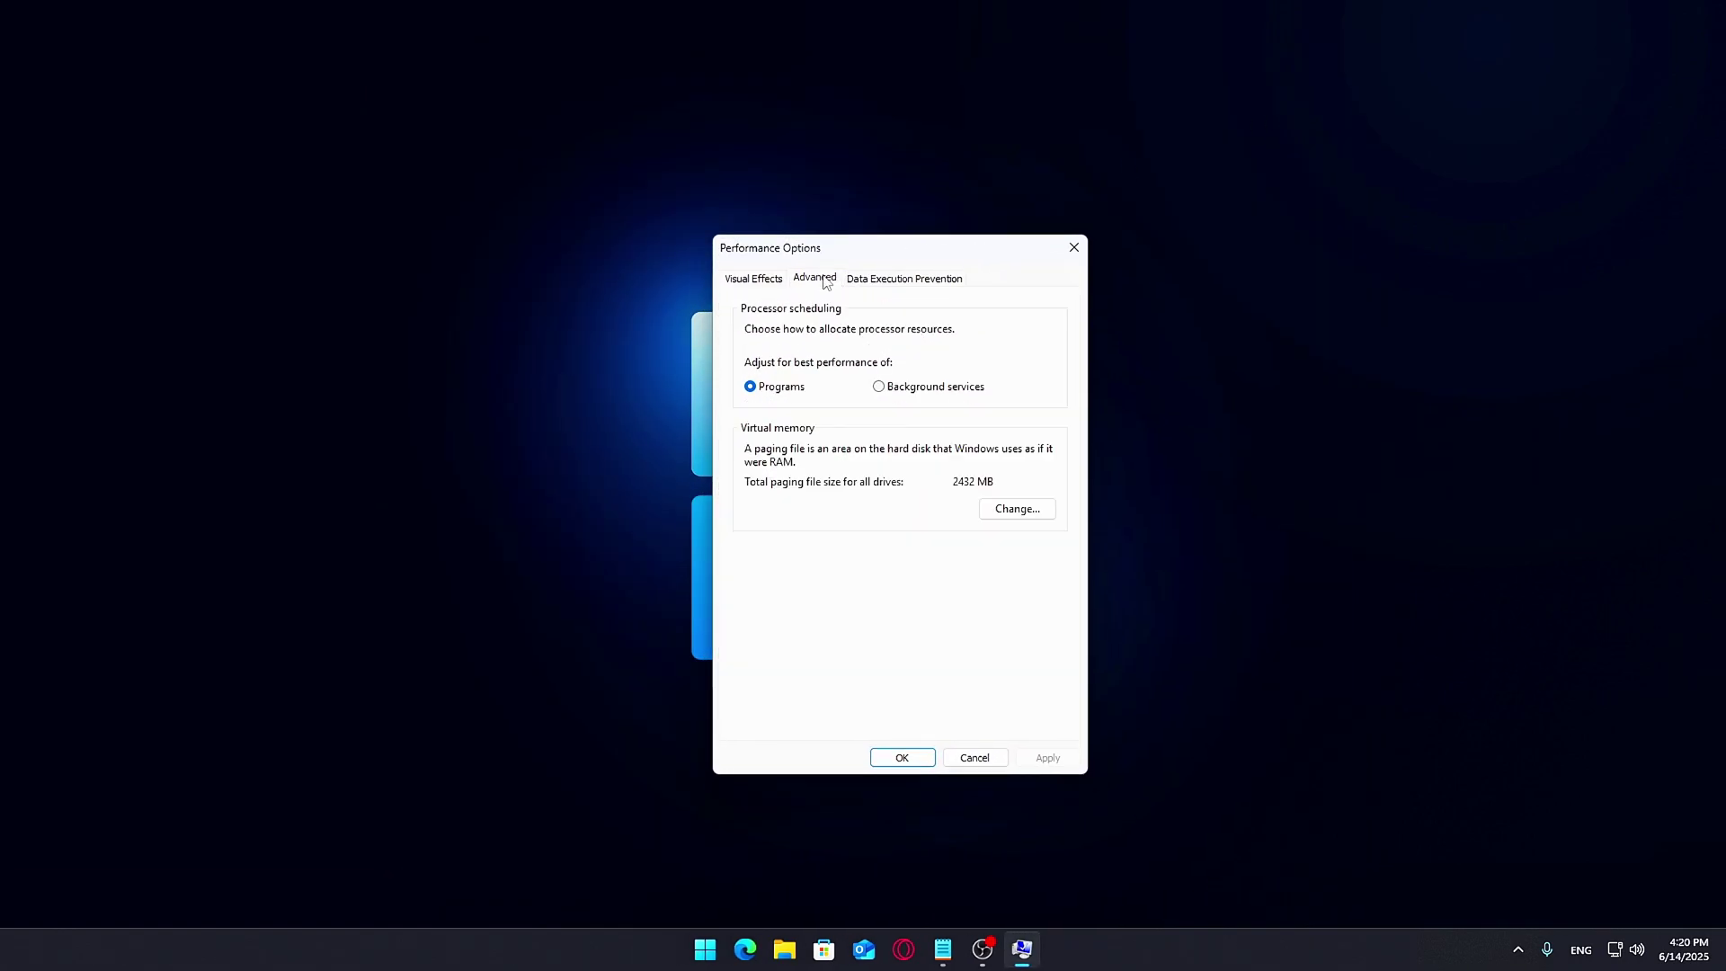
left_click(1011, 510)
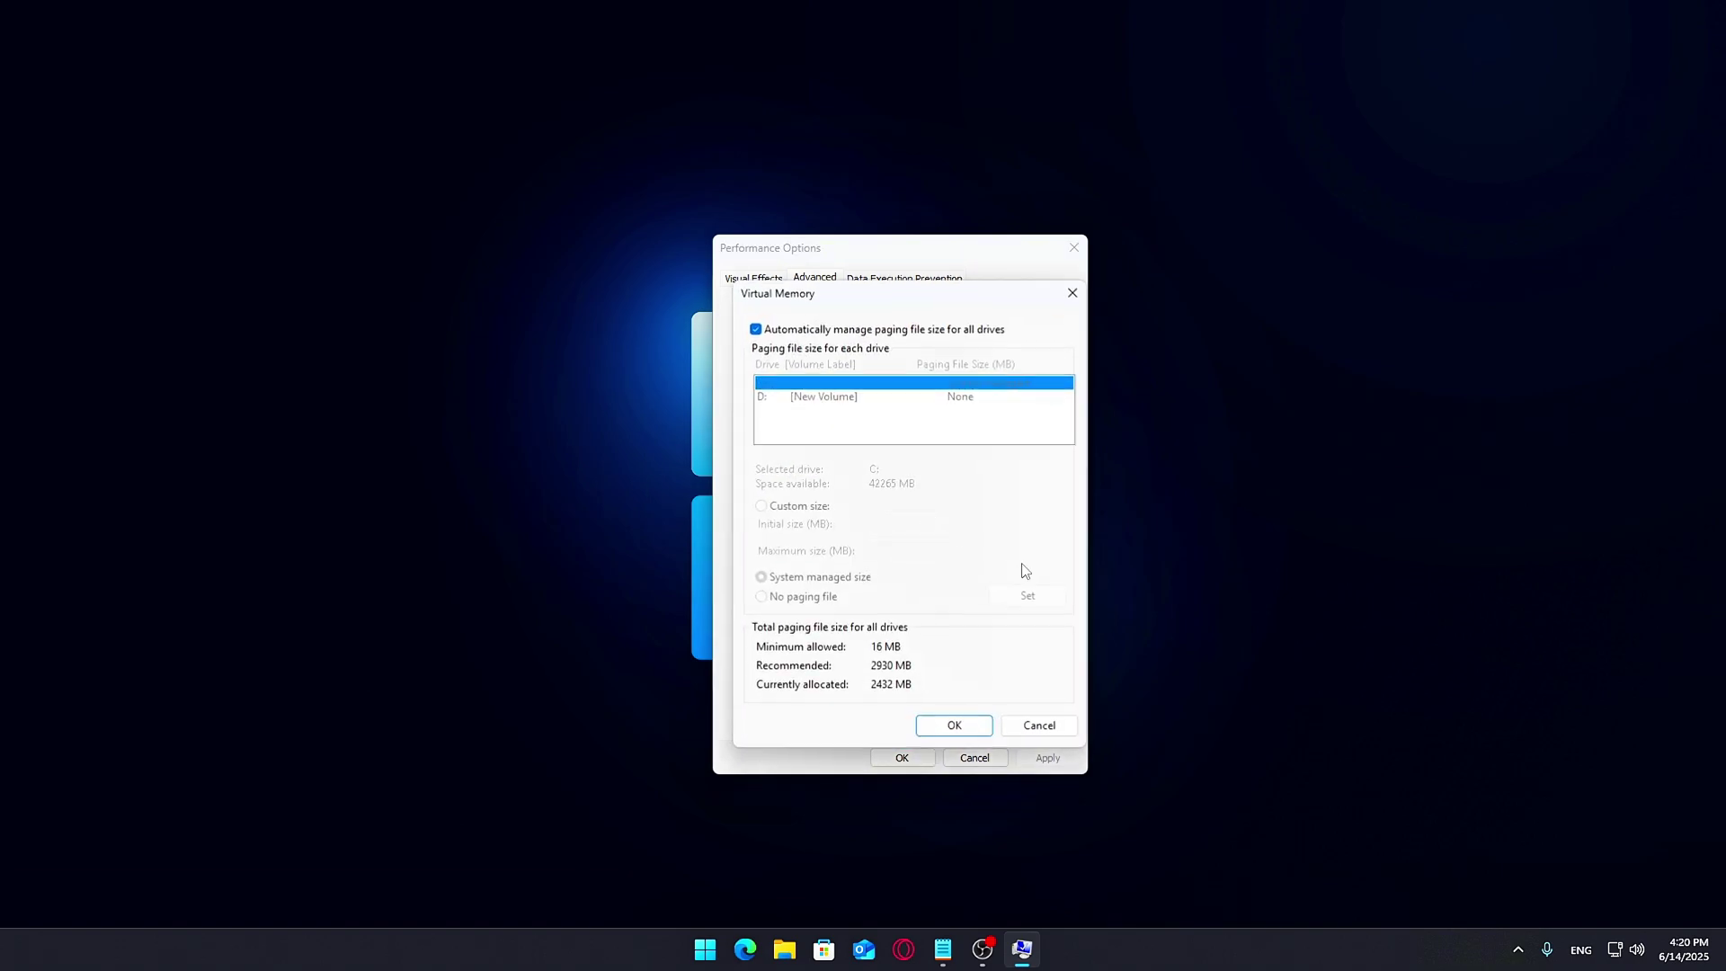
mouse_move(928, 302)
left_mouse_down()
mouse_move(898, 289)
mouse_move(919, 289)
left_mouse_up()
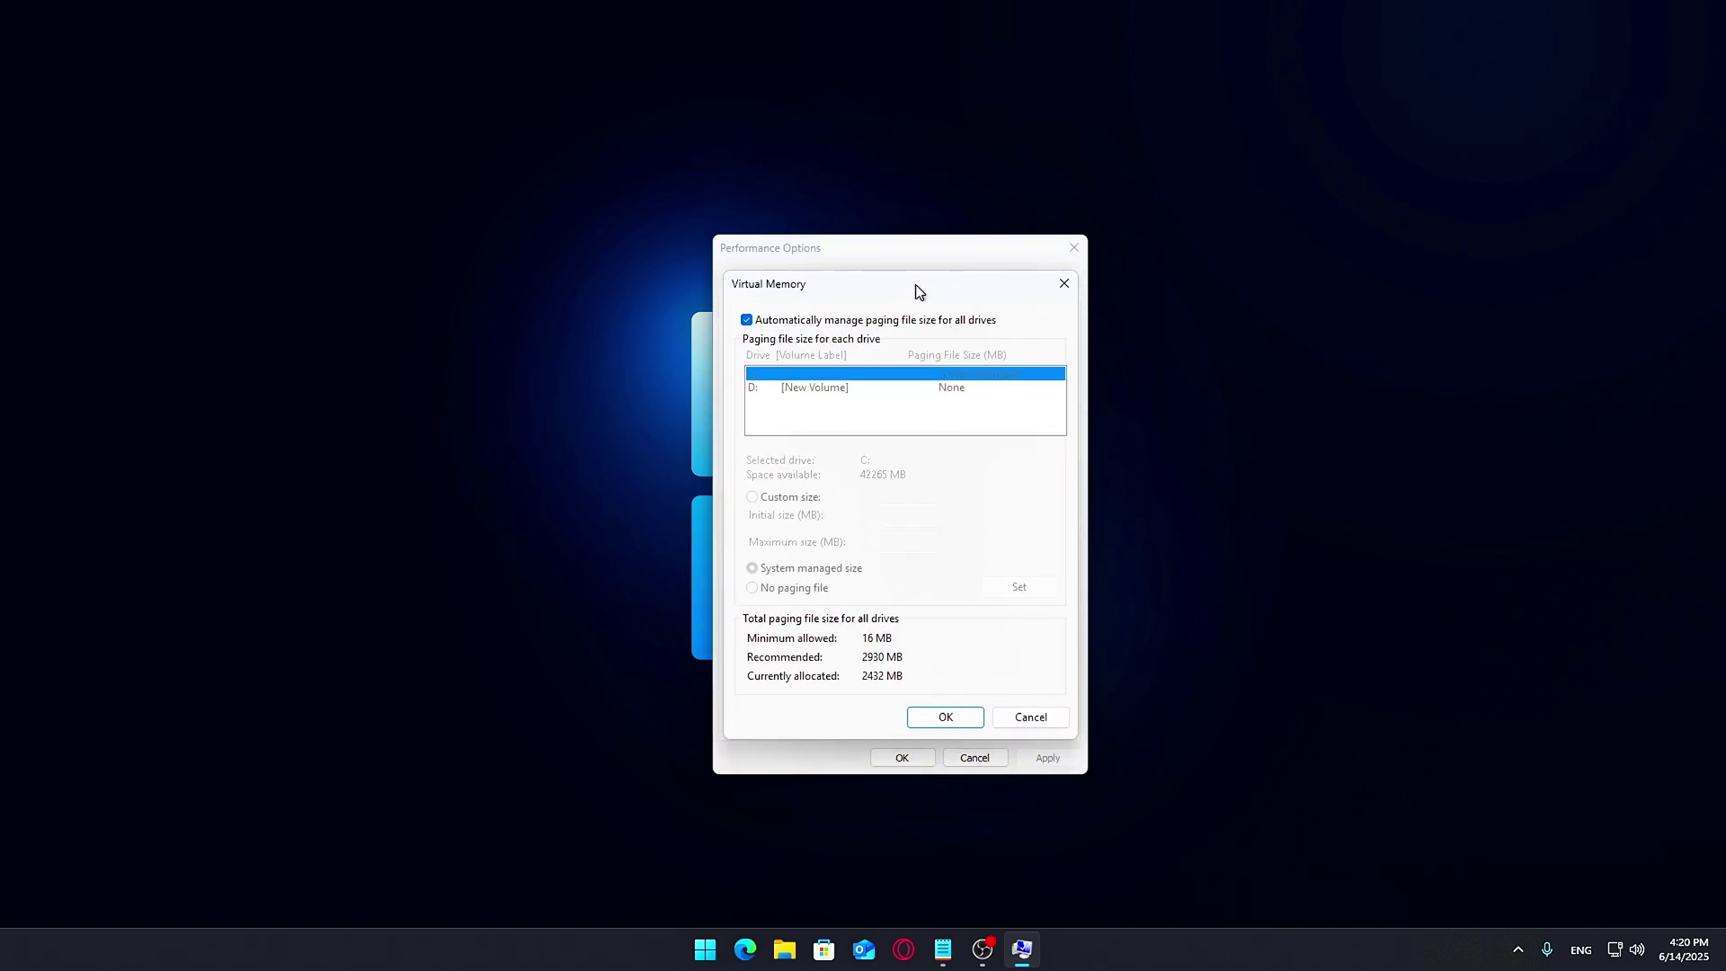
left_click(802, 322)
left_click(787, 389)
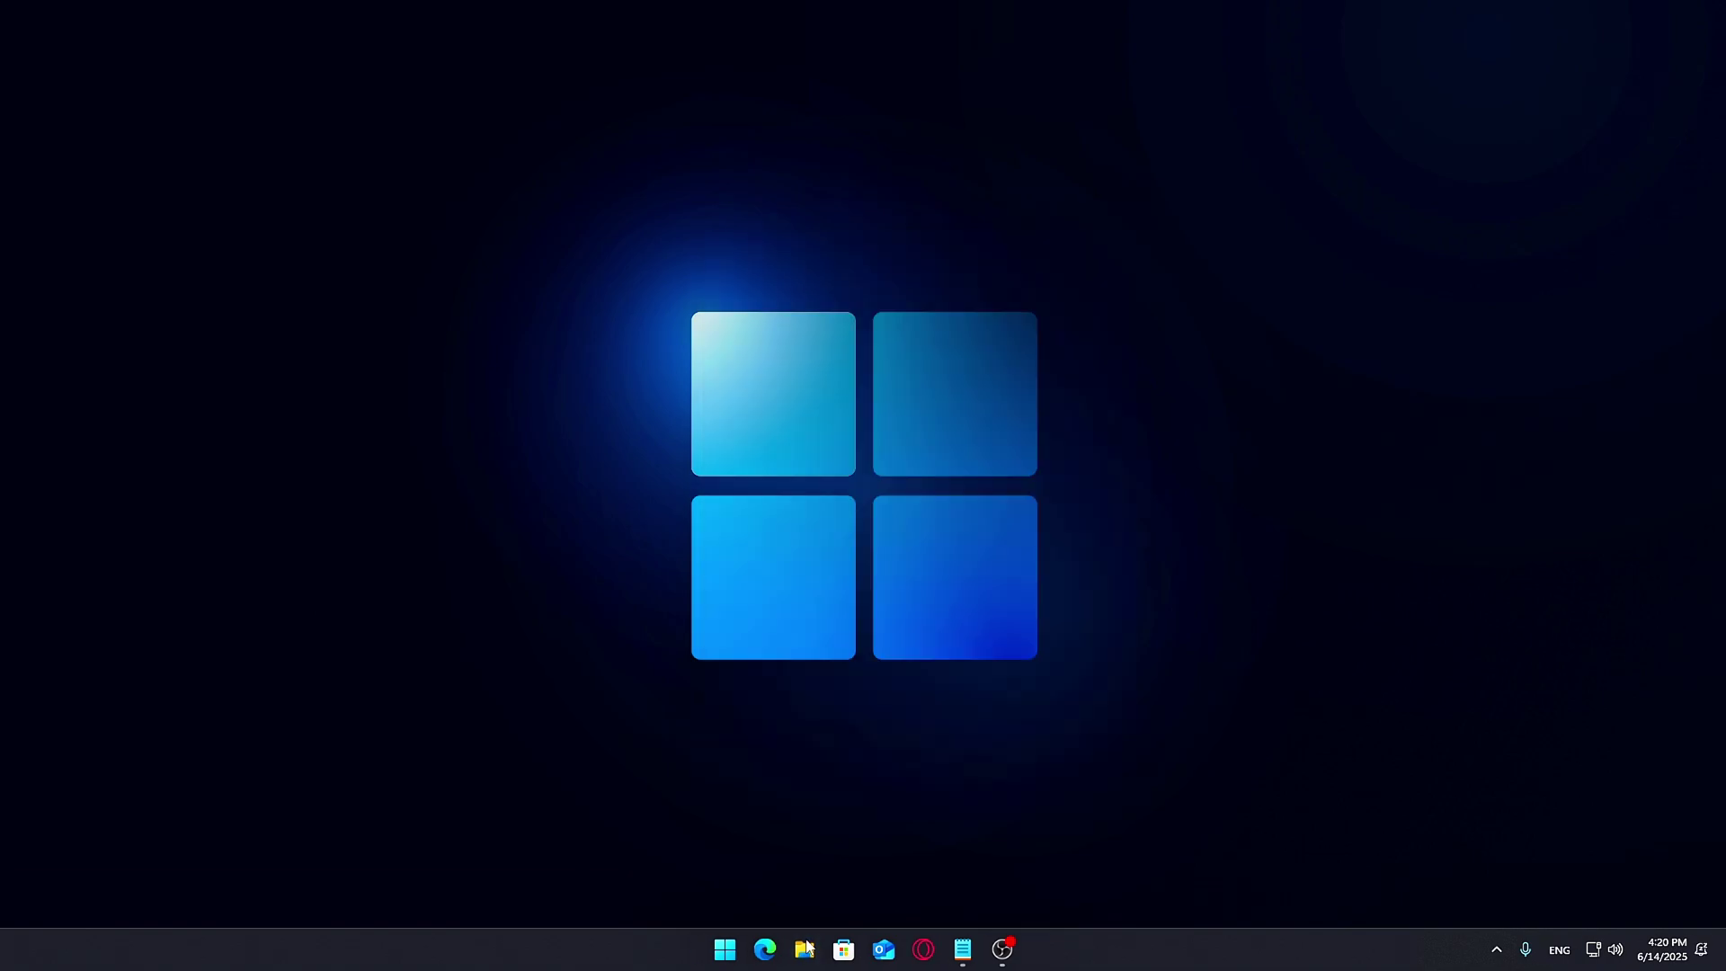
Step: Open File Explorer at This PC and show its full set of options
left_click(803, 949)
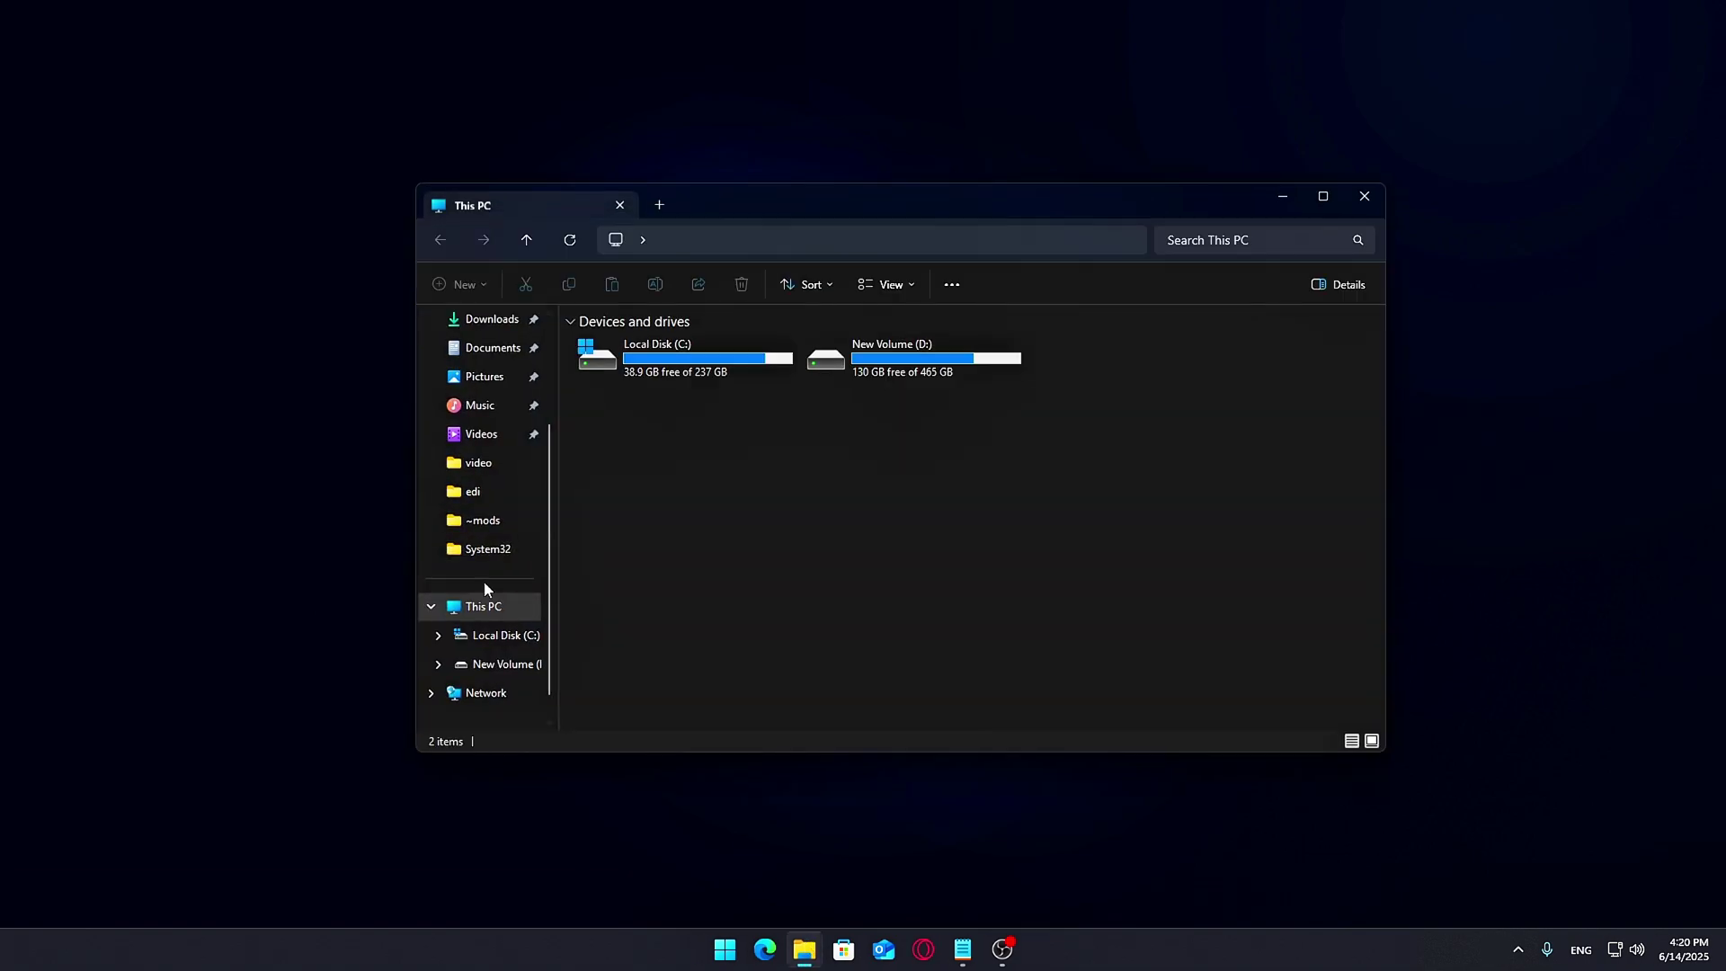
right_click(477, 613)
left_click(530, 591)
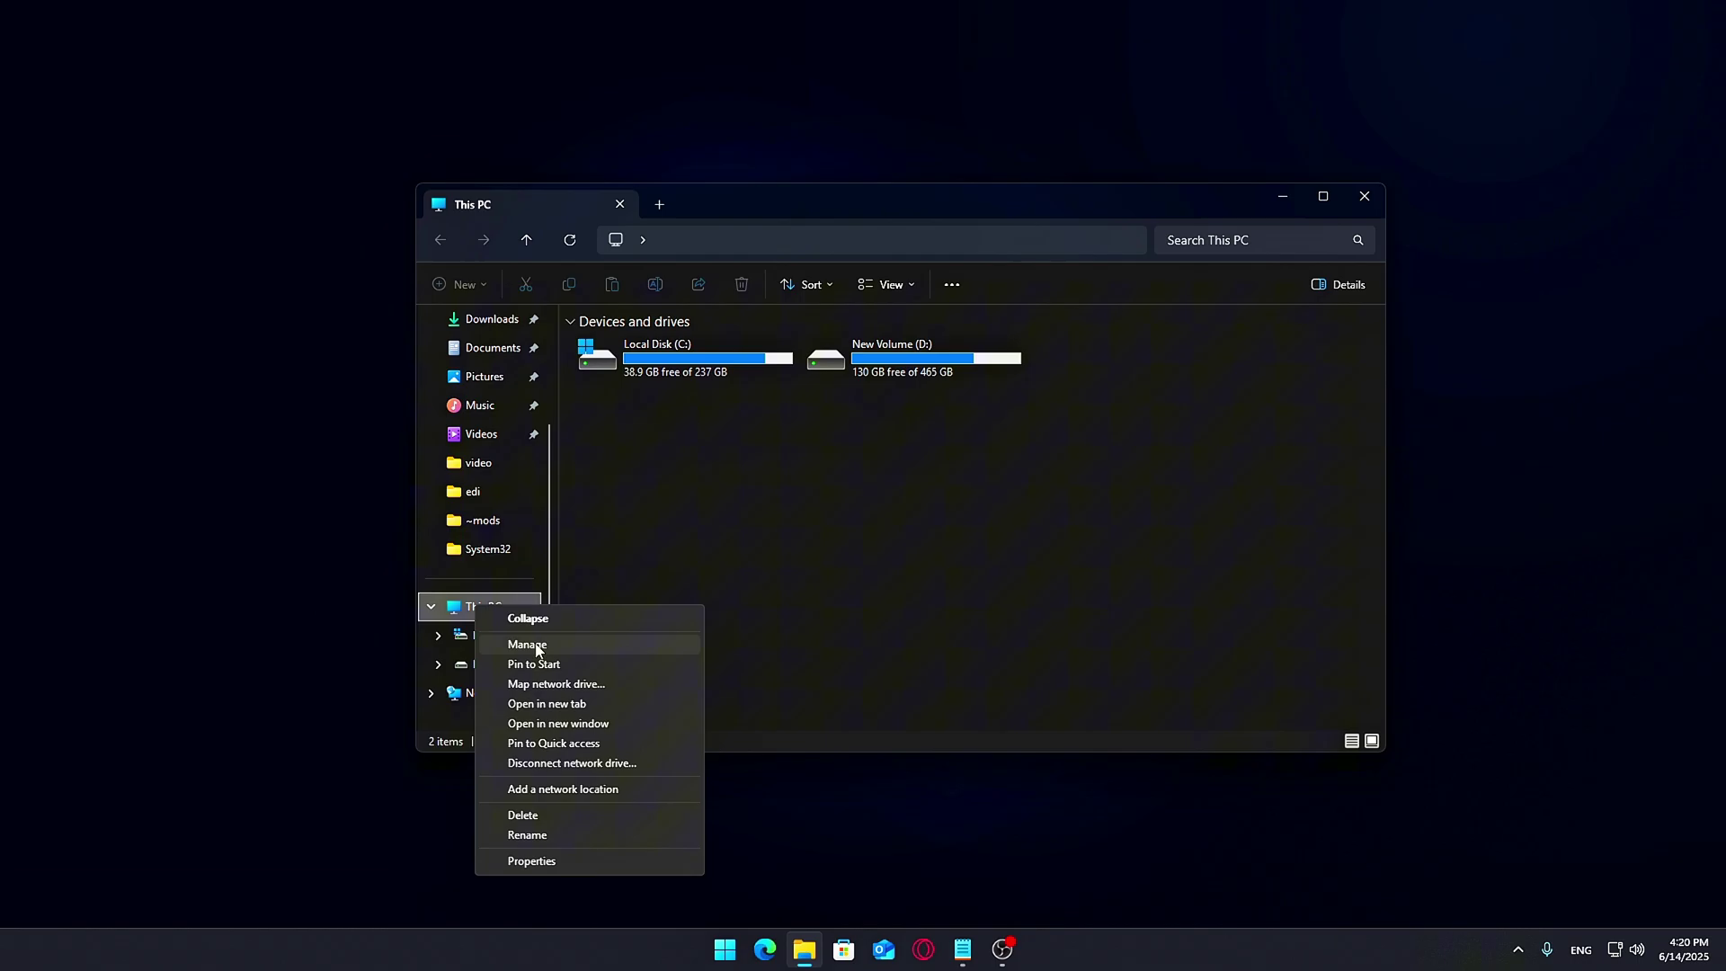
Step: Open This PC properties, close File Explorer, and scroll down Settings' About page
left_click(526, 864)
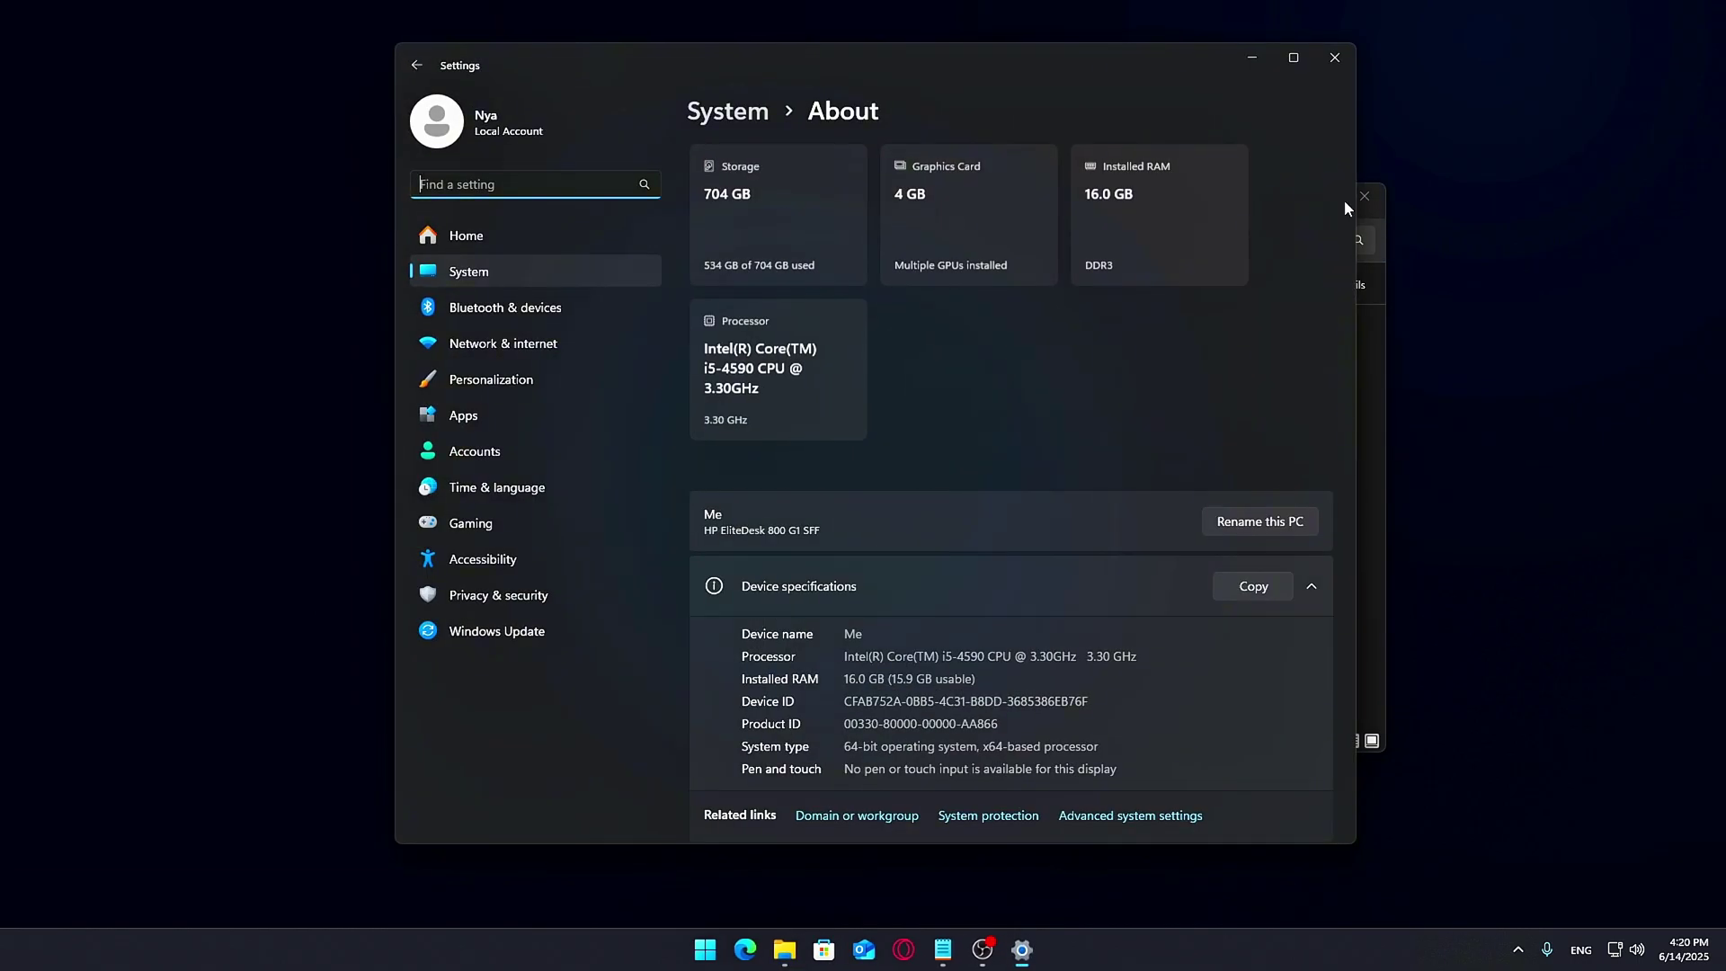
left_click(1366, 196)
left_click_drag(1093, 63, 1051, 68)
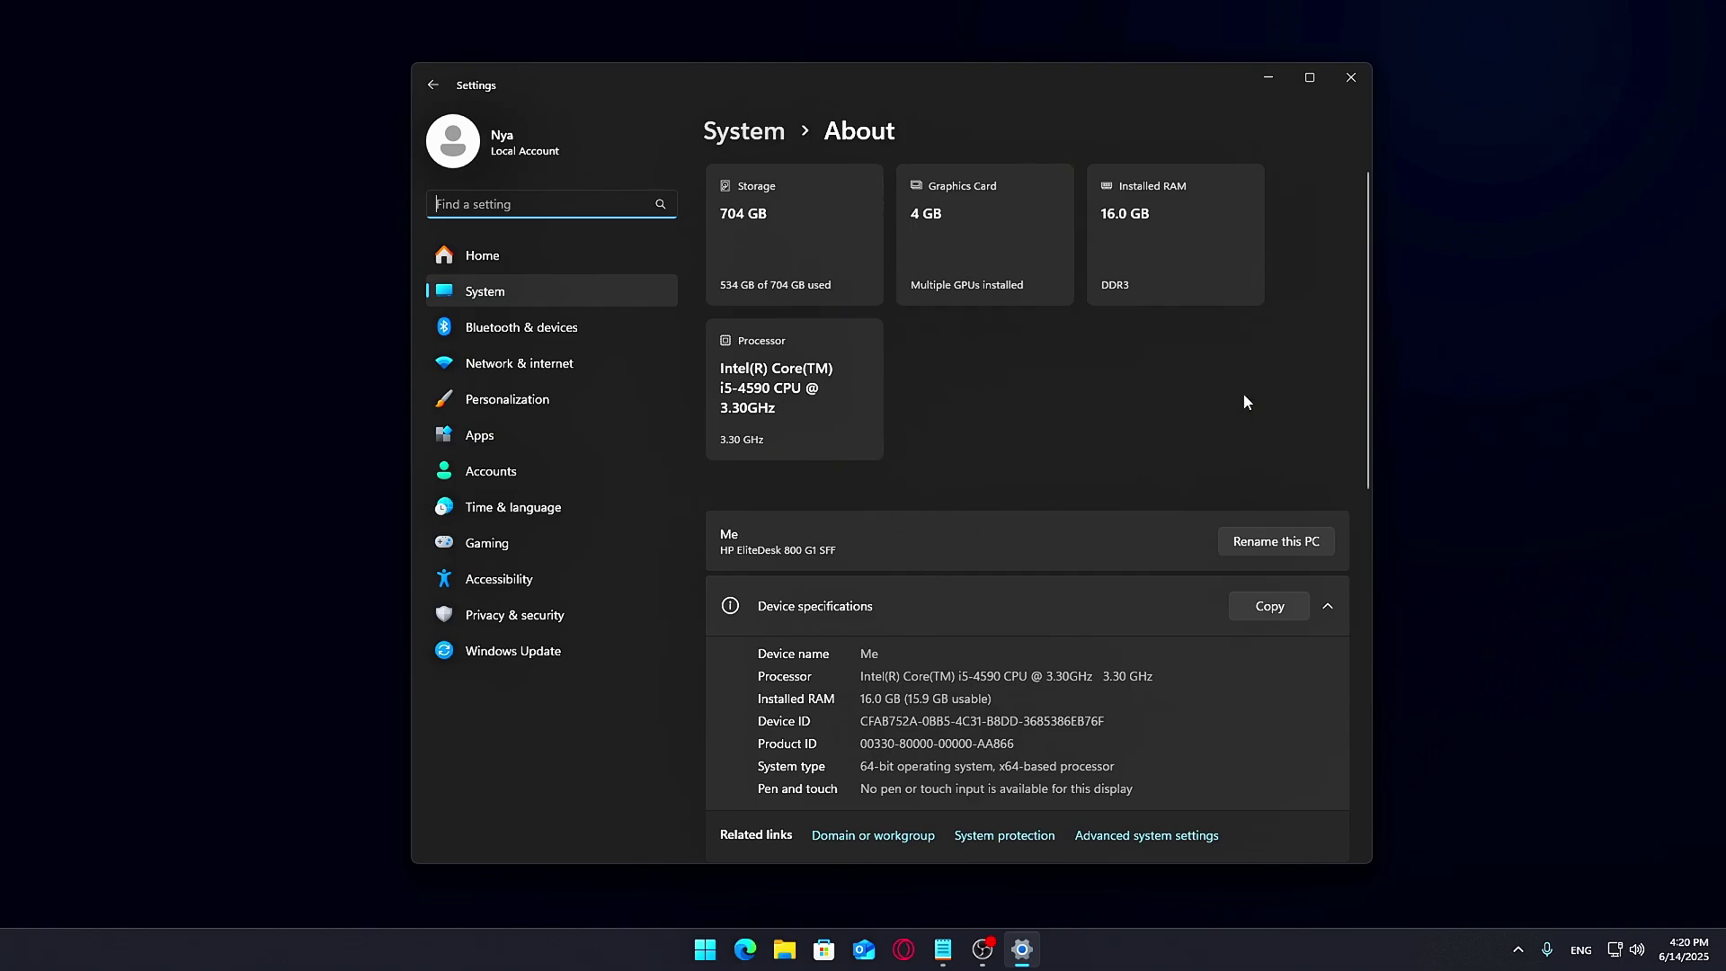
scroll(1350, 310, "down", 3)
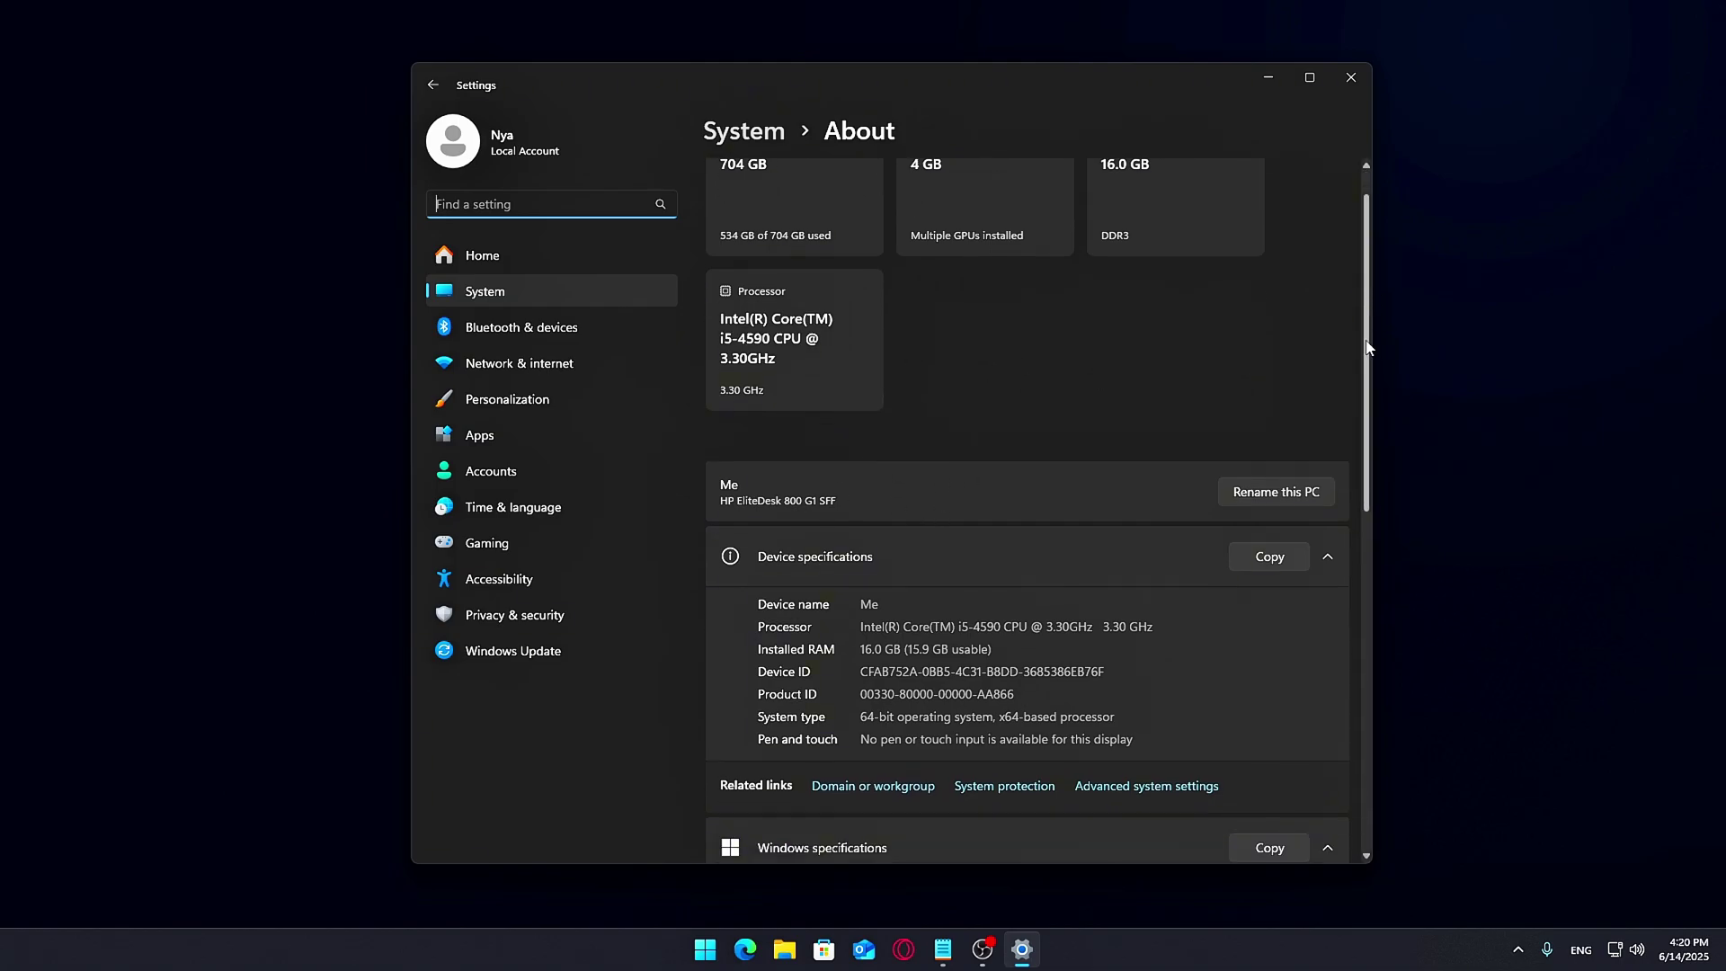
Step: Open Performance Options from Advanced system settings on its Advanced page, closing Settings
left_click(1150, 538)
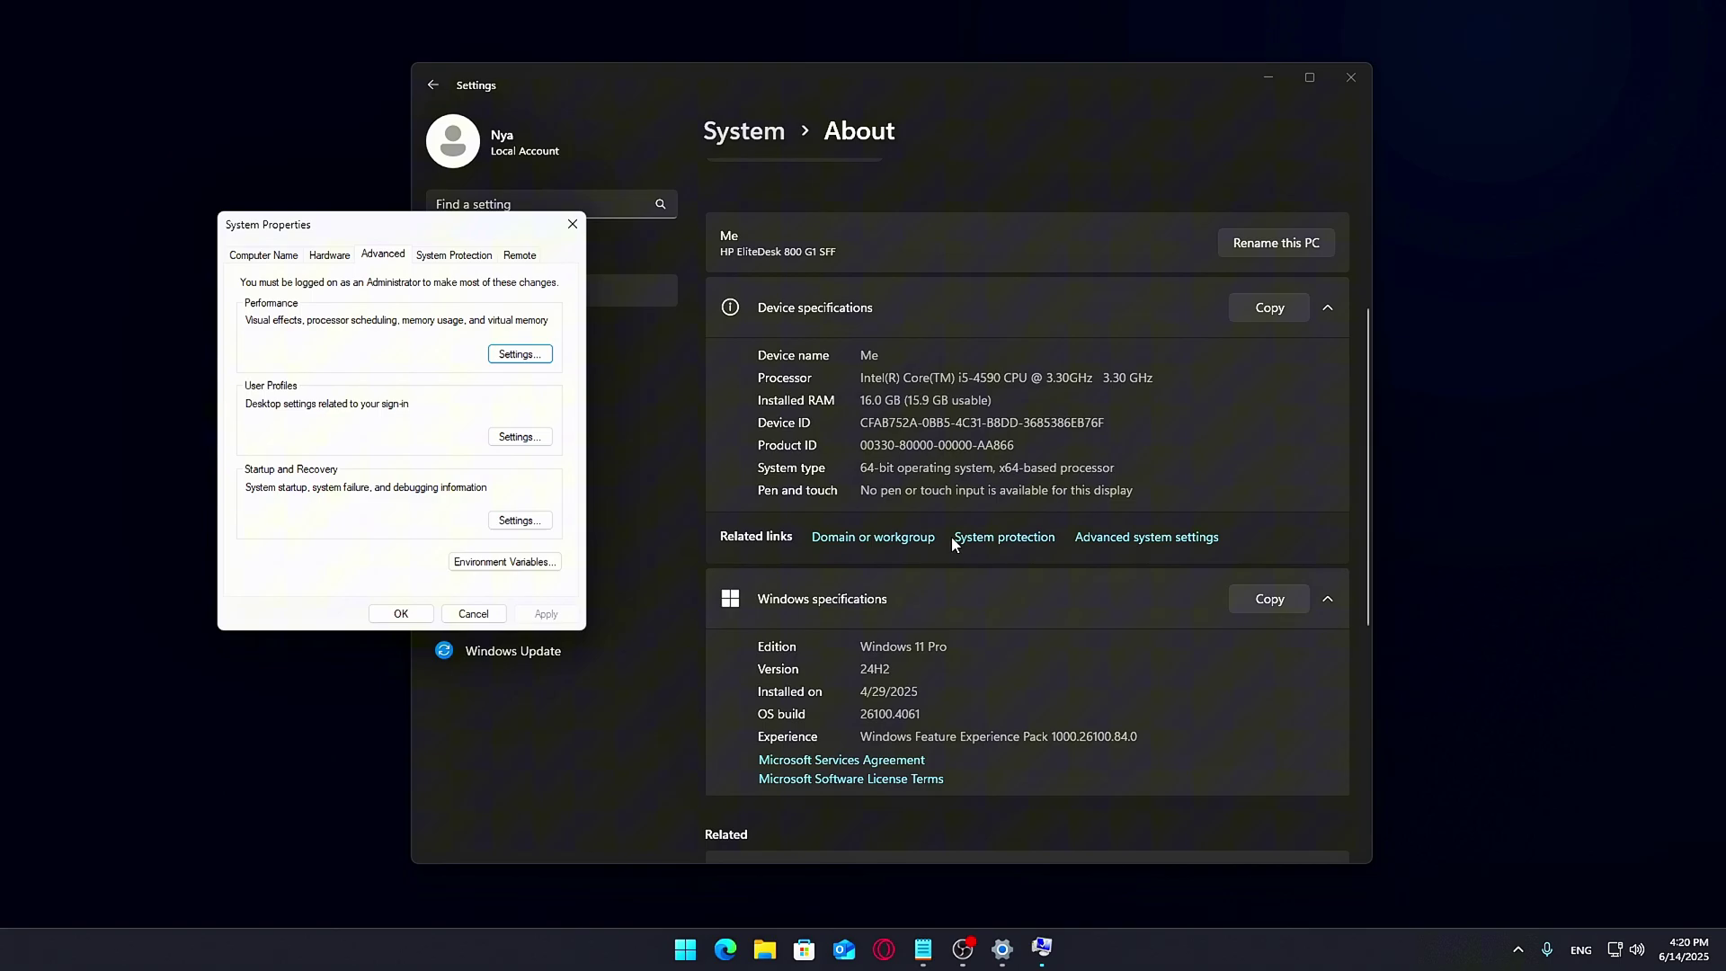
left_click_drag(440, 243, 932, 304)
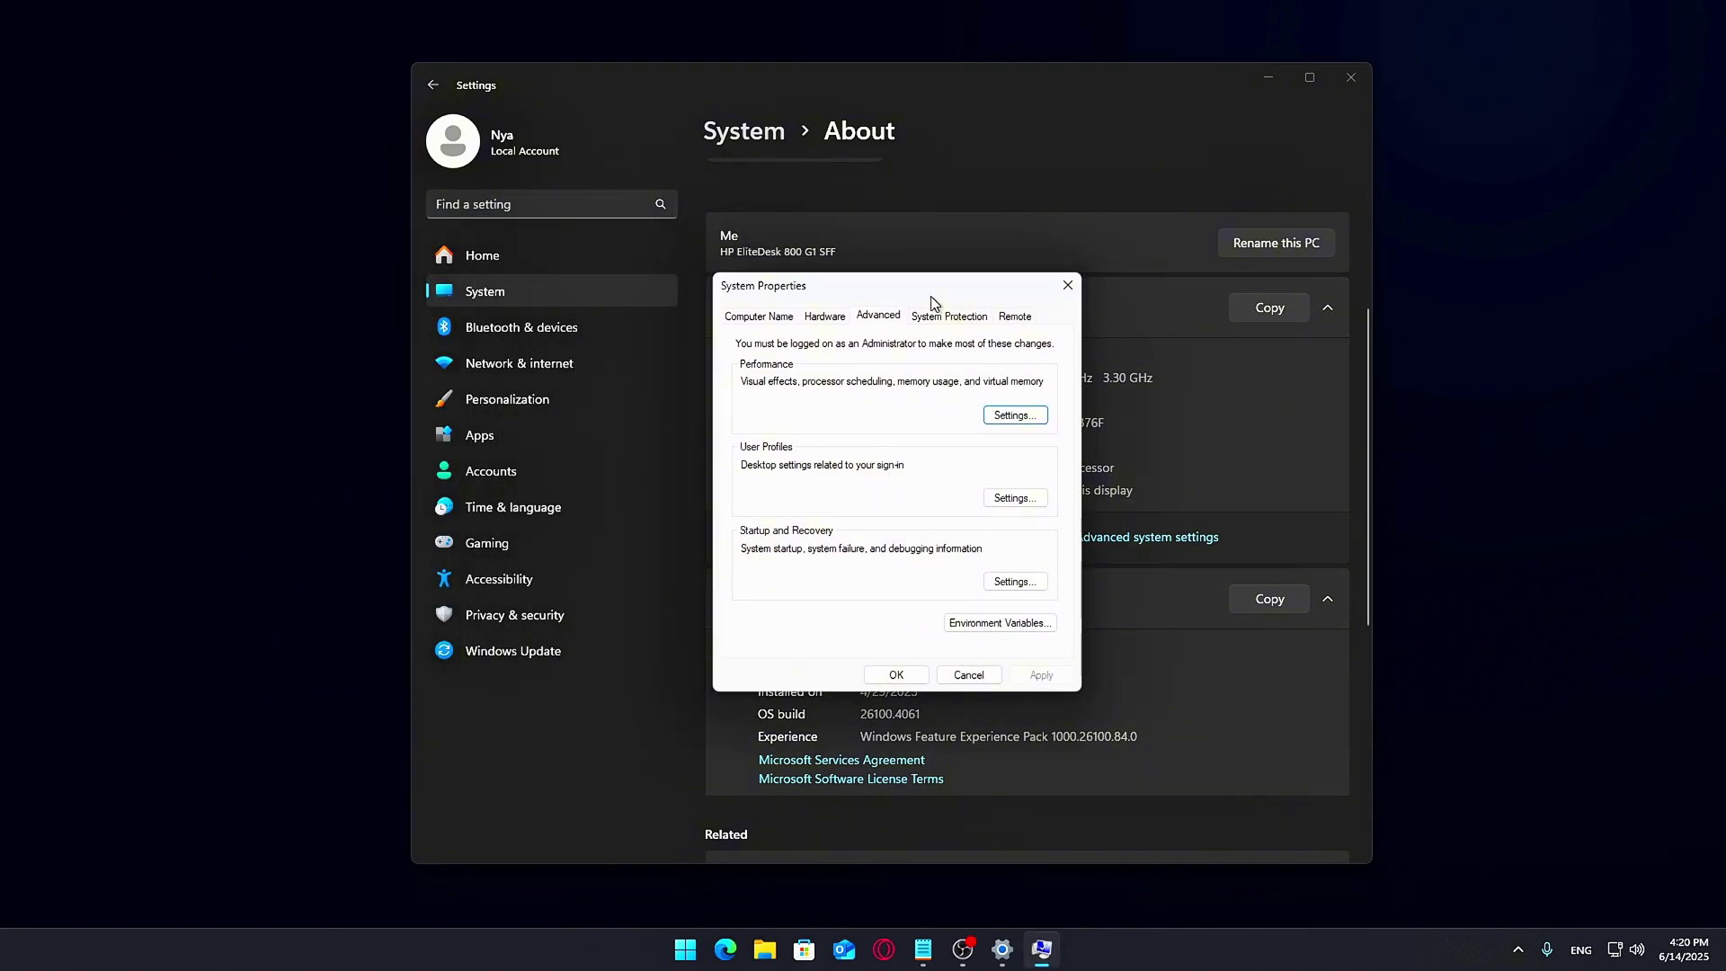
left_click(992, 416)
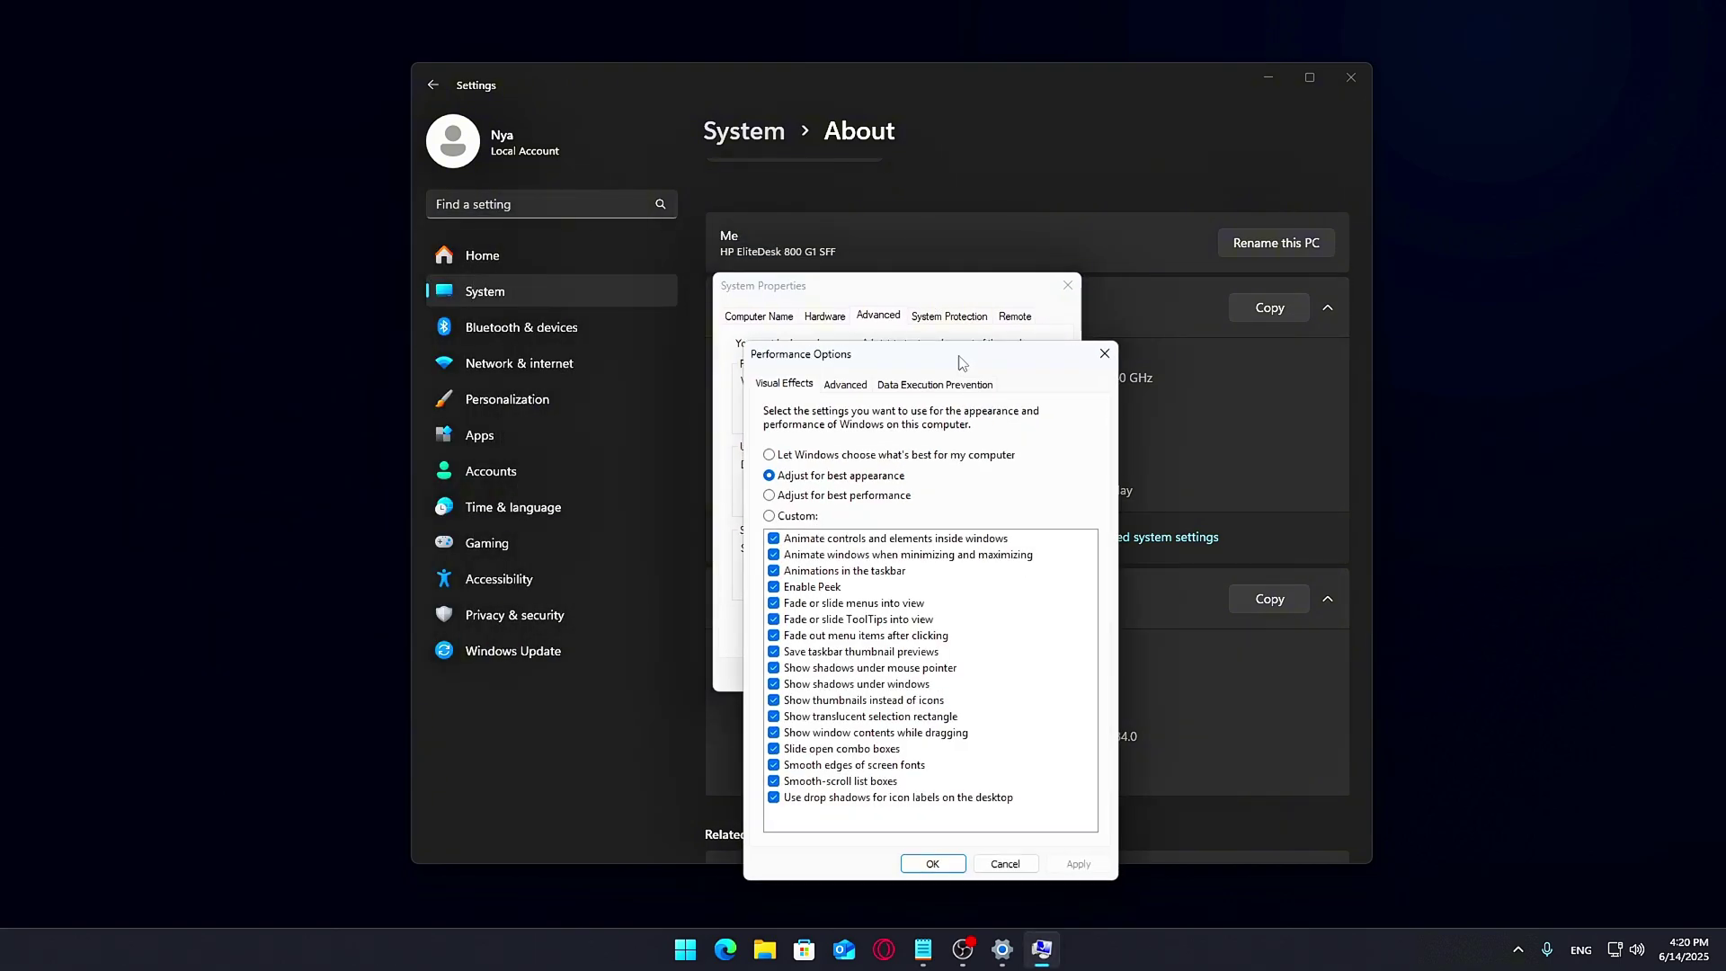
left_click_drag(960, 363, 981, 248)
left_click(1332, 77)
left_click(825, 280)
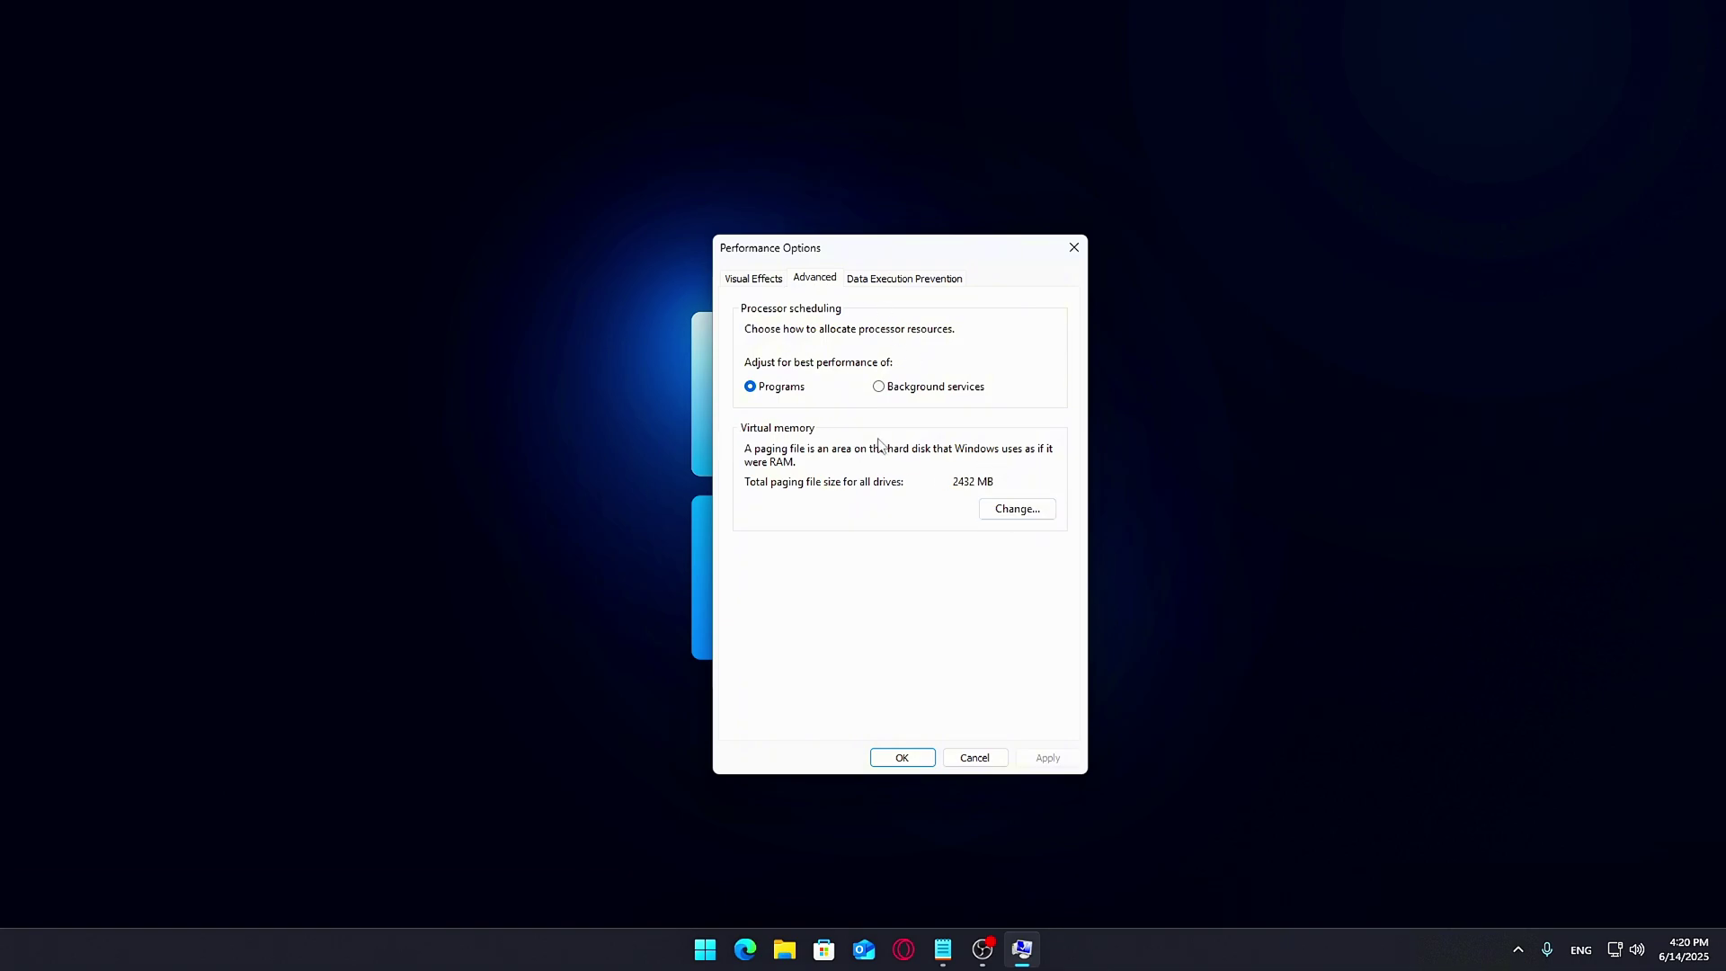
Step: Open the Virtual Memory settings and select the D: [New Volume] drive
left_click(1012, 509)
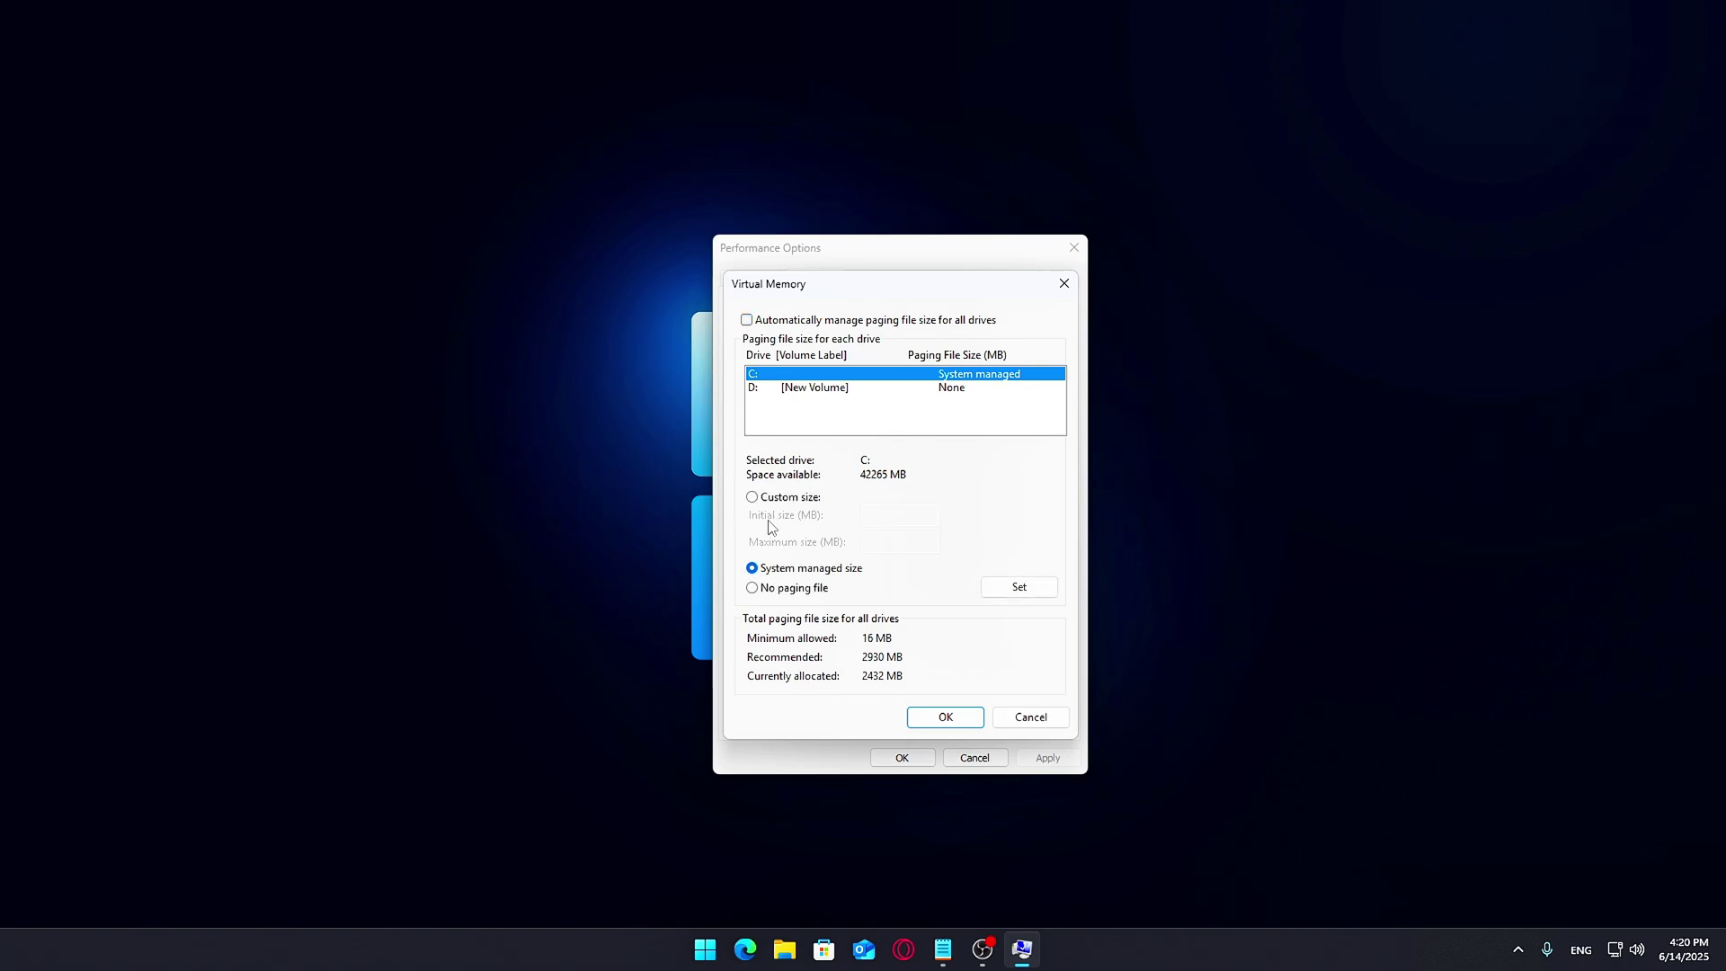
left_click(783, 390)
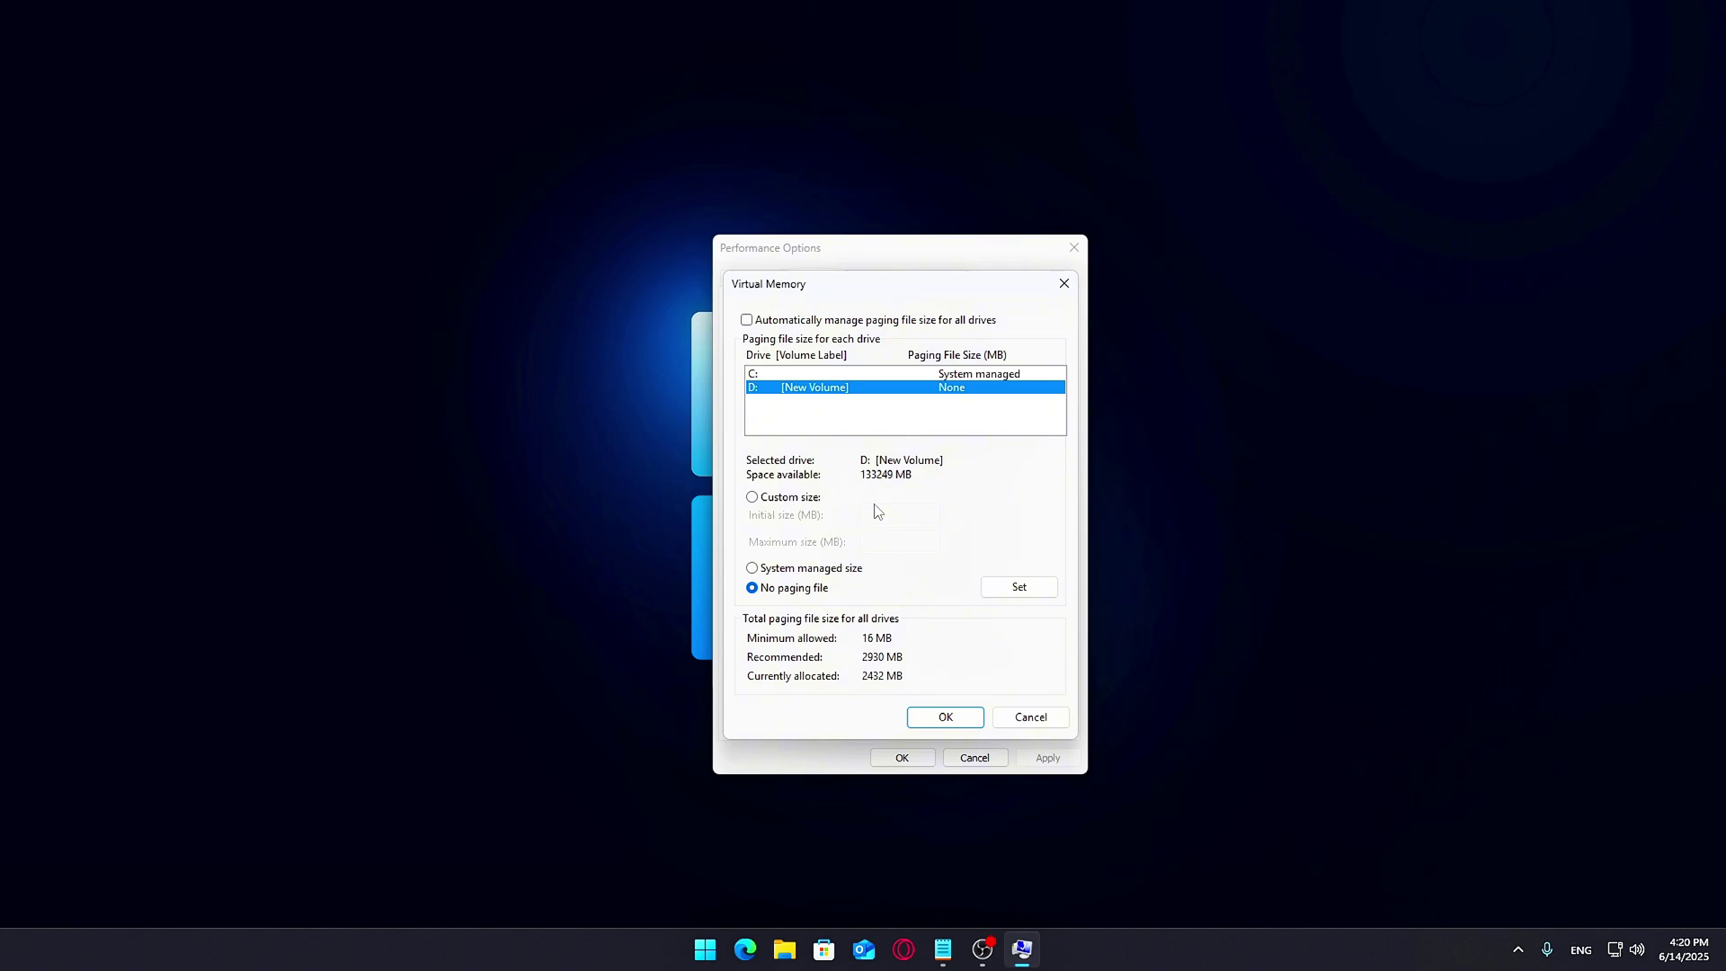
Step: Give drive D: a custom 32768 MB initial and maximum paging file, confirming the restart warning
left_click(765, 501)
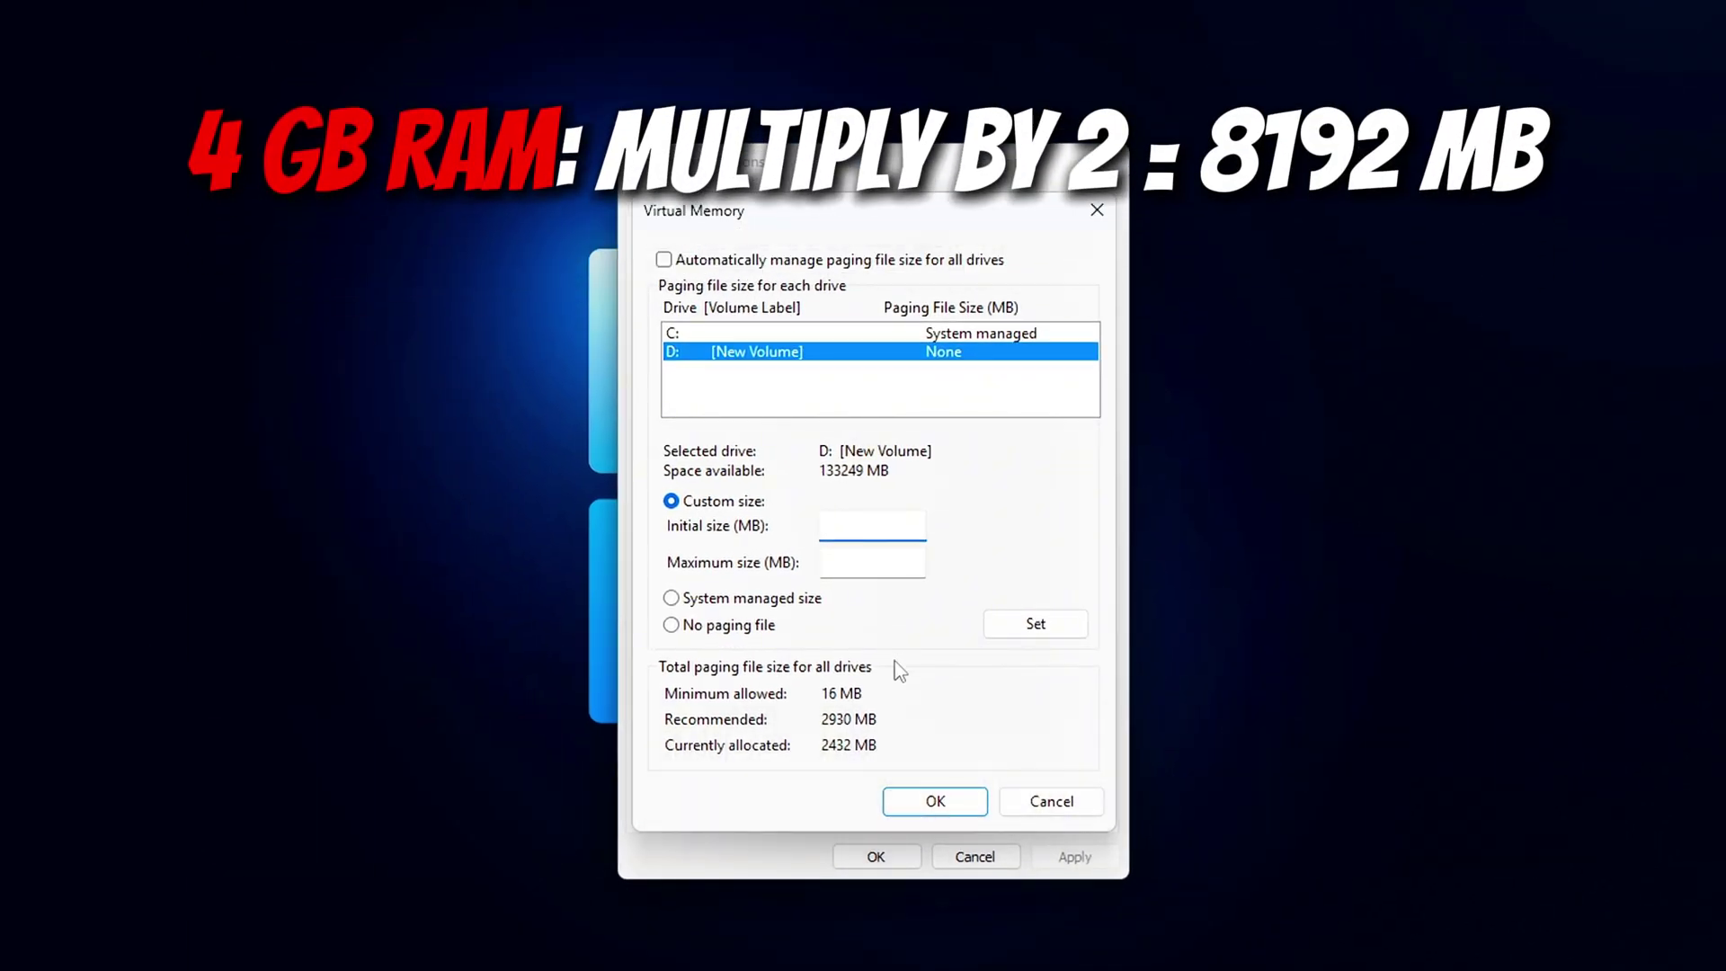
type("12123")
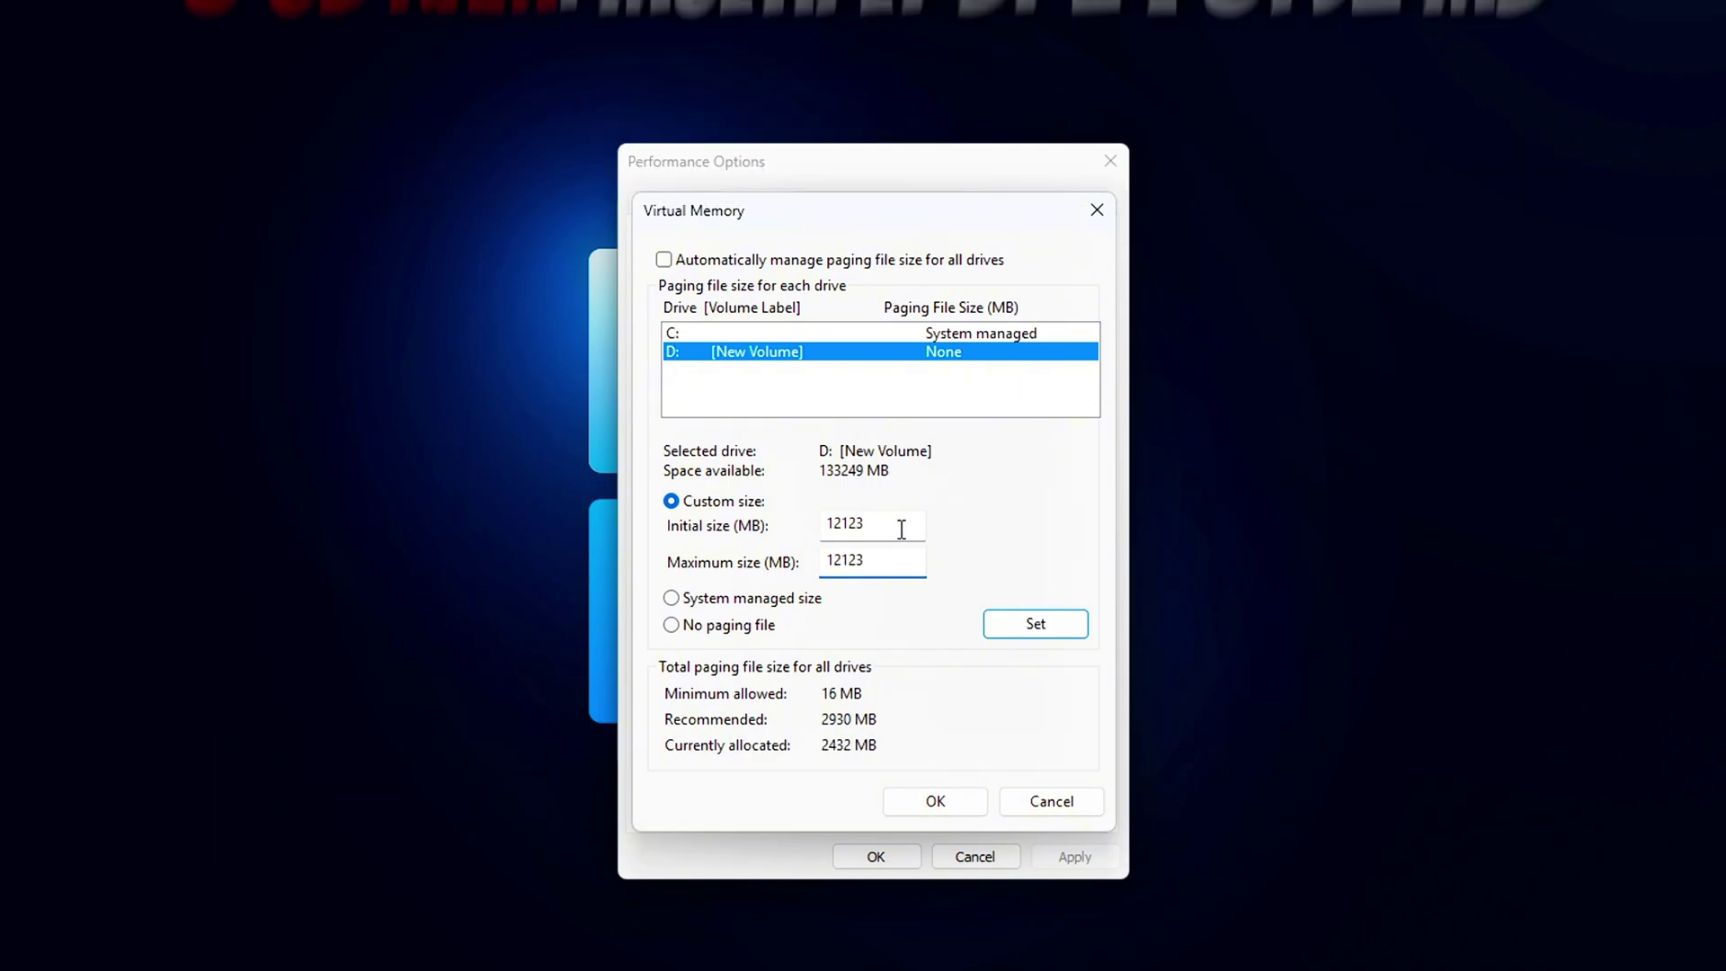
left_click_drag(901, 527, 742, 525)
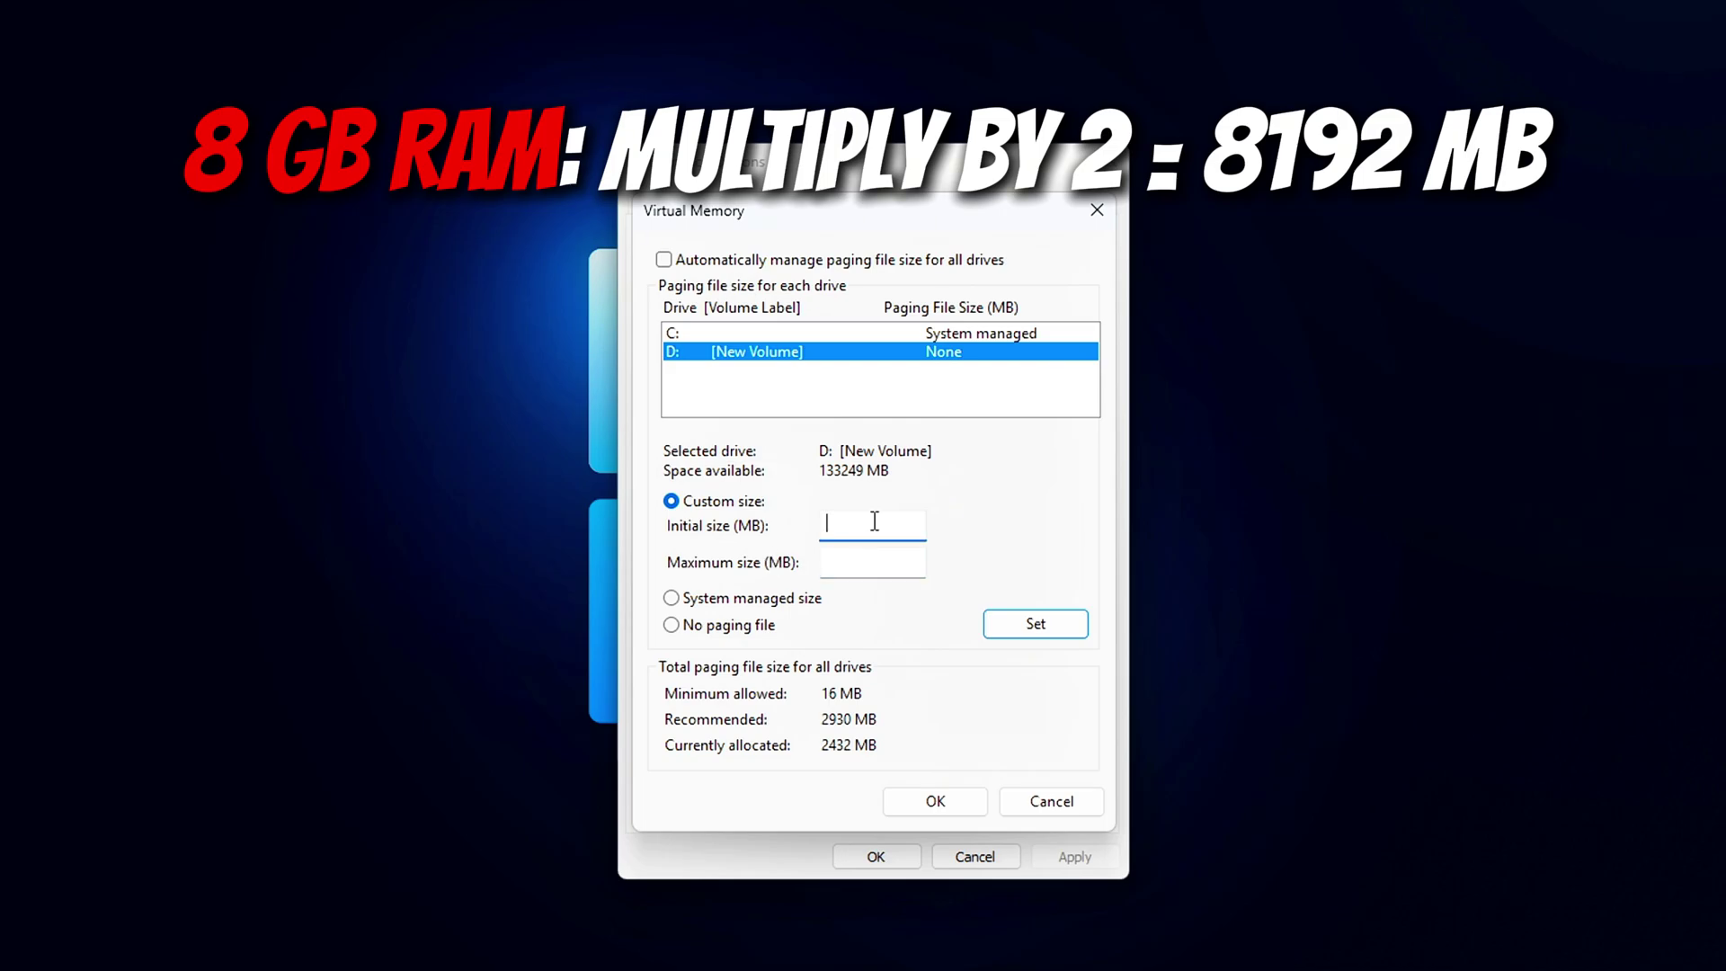
left_click(881, 564)
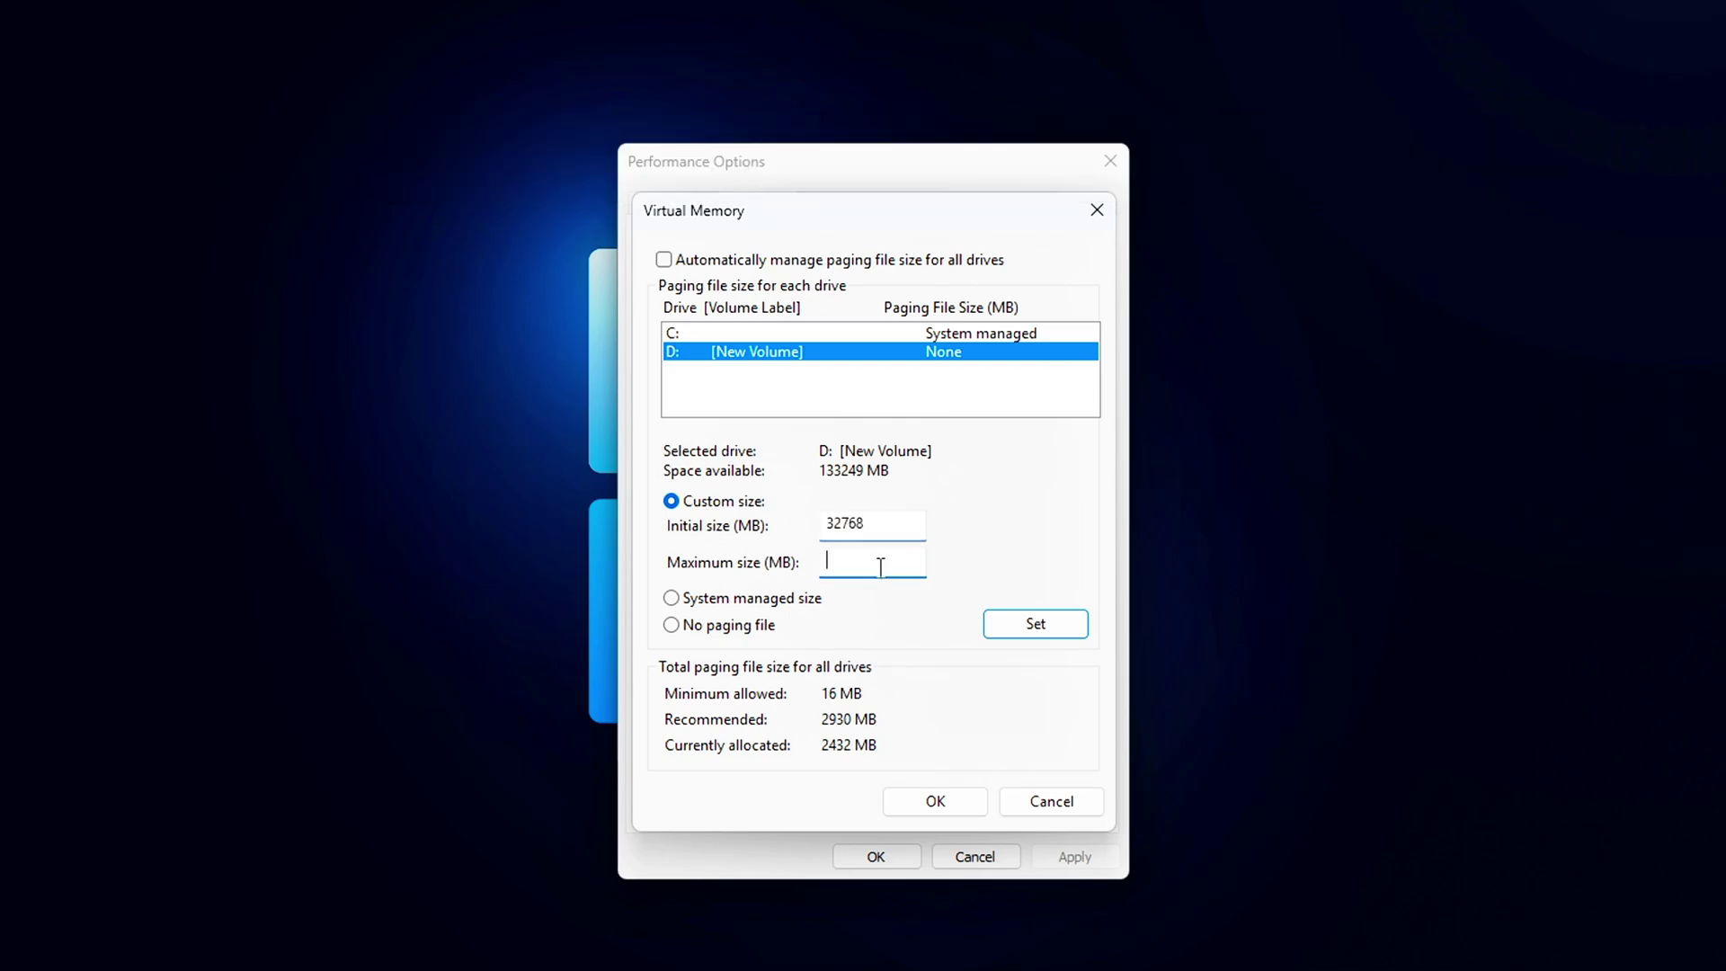
left_click(1040, 628)
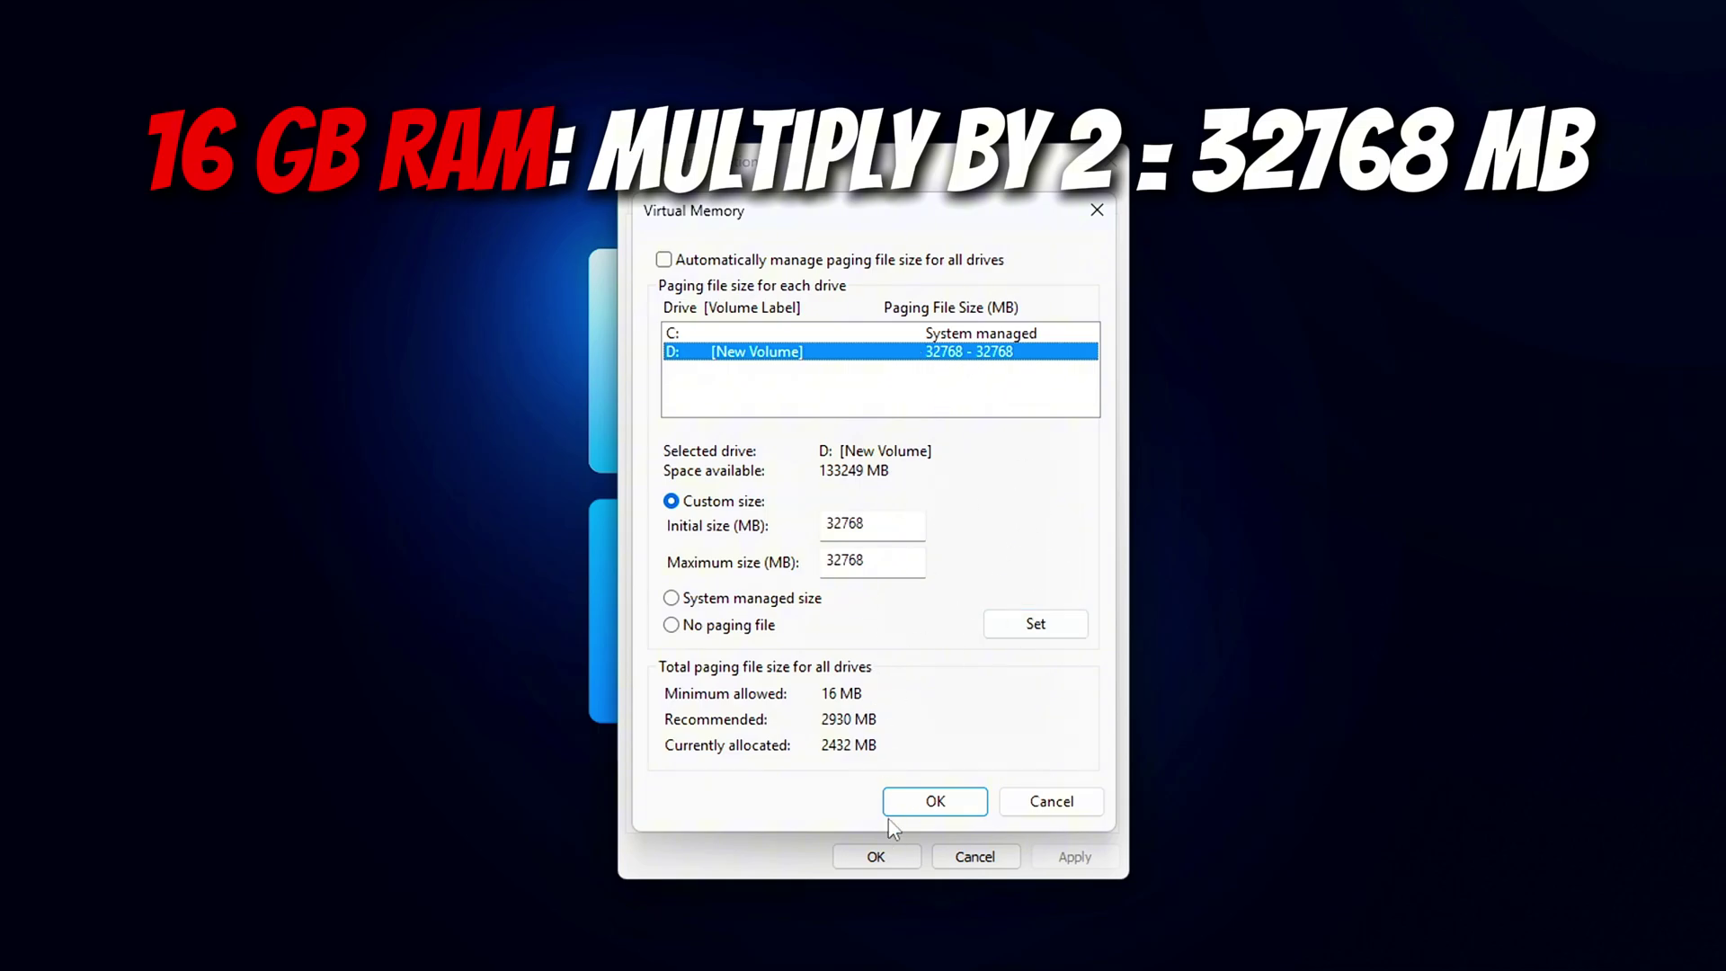
left_click(926, 803)
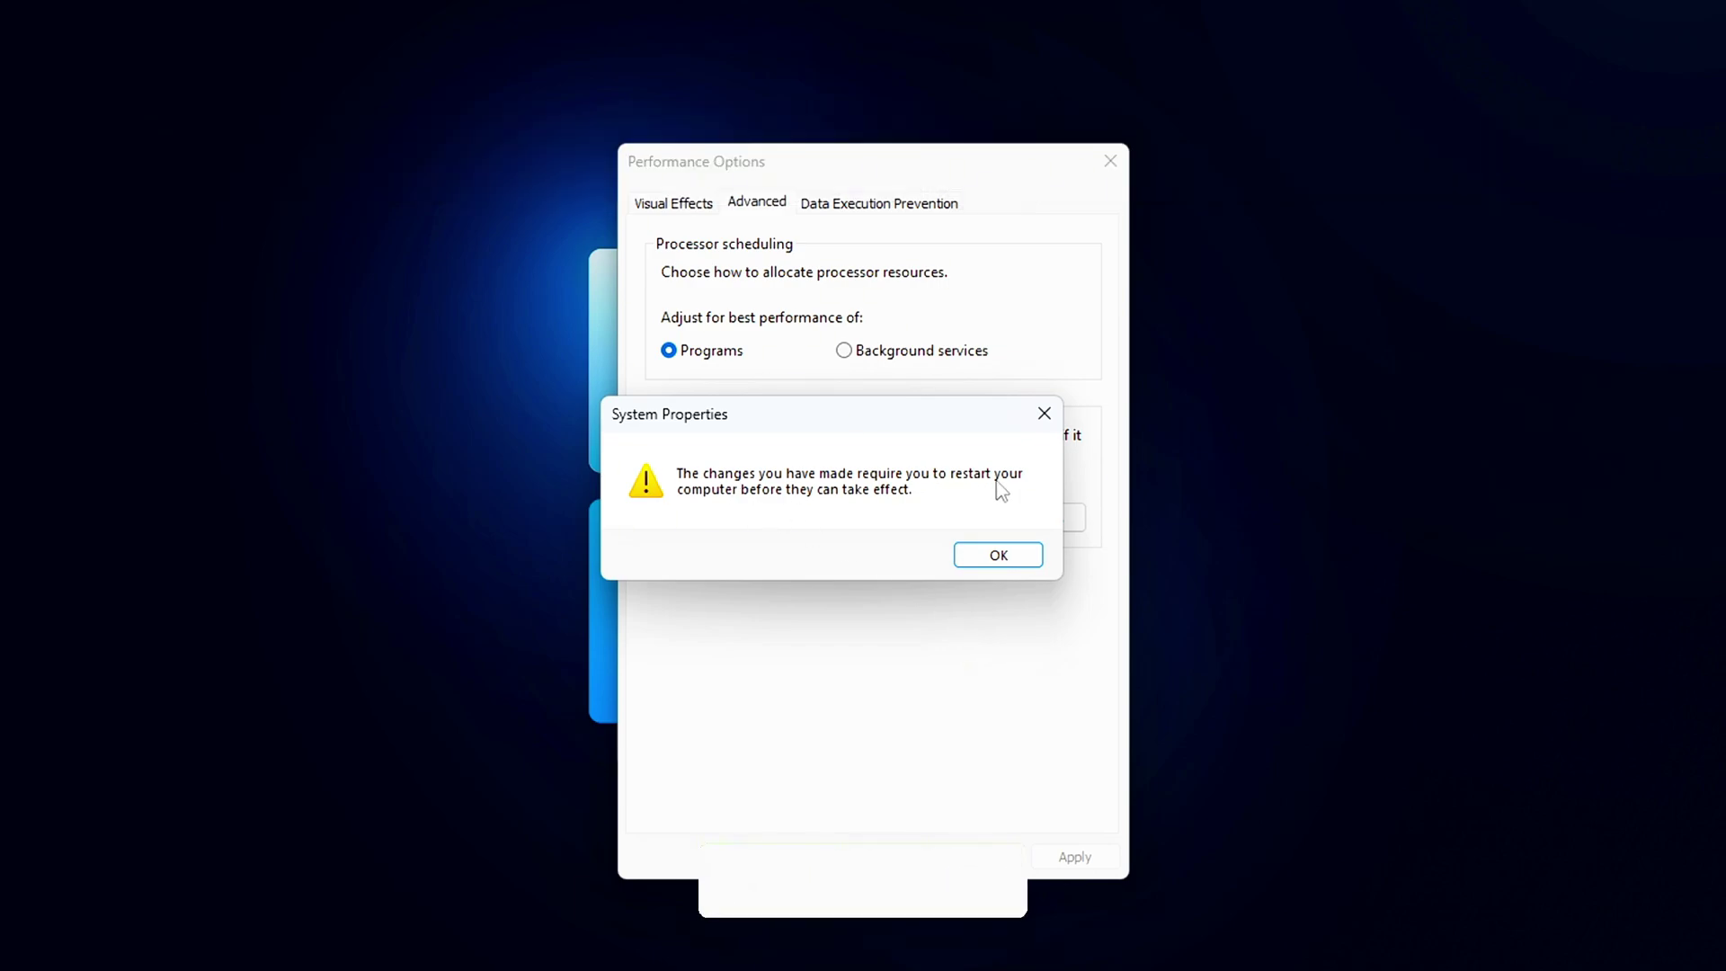
left_click(998, 555)
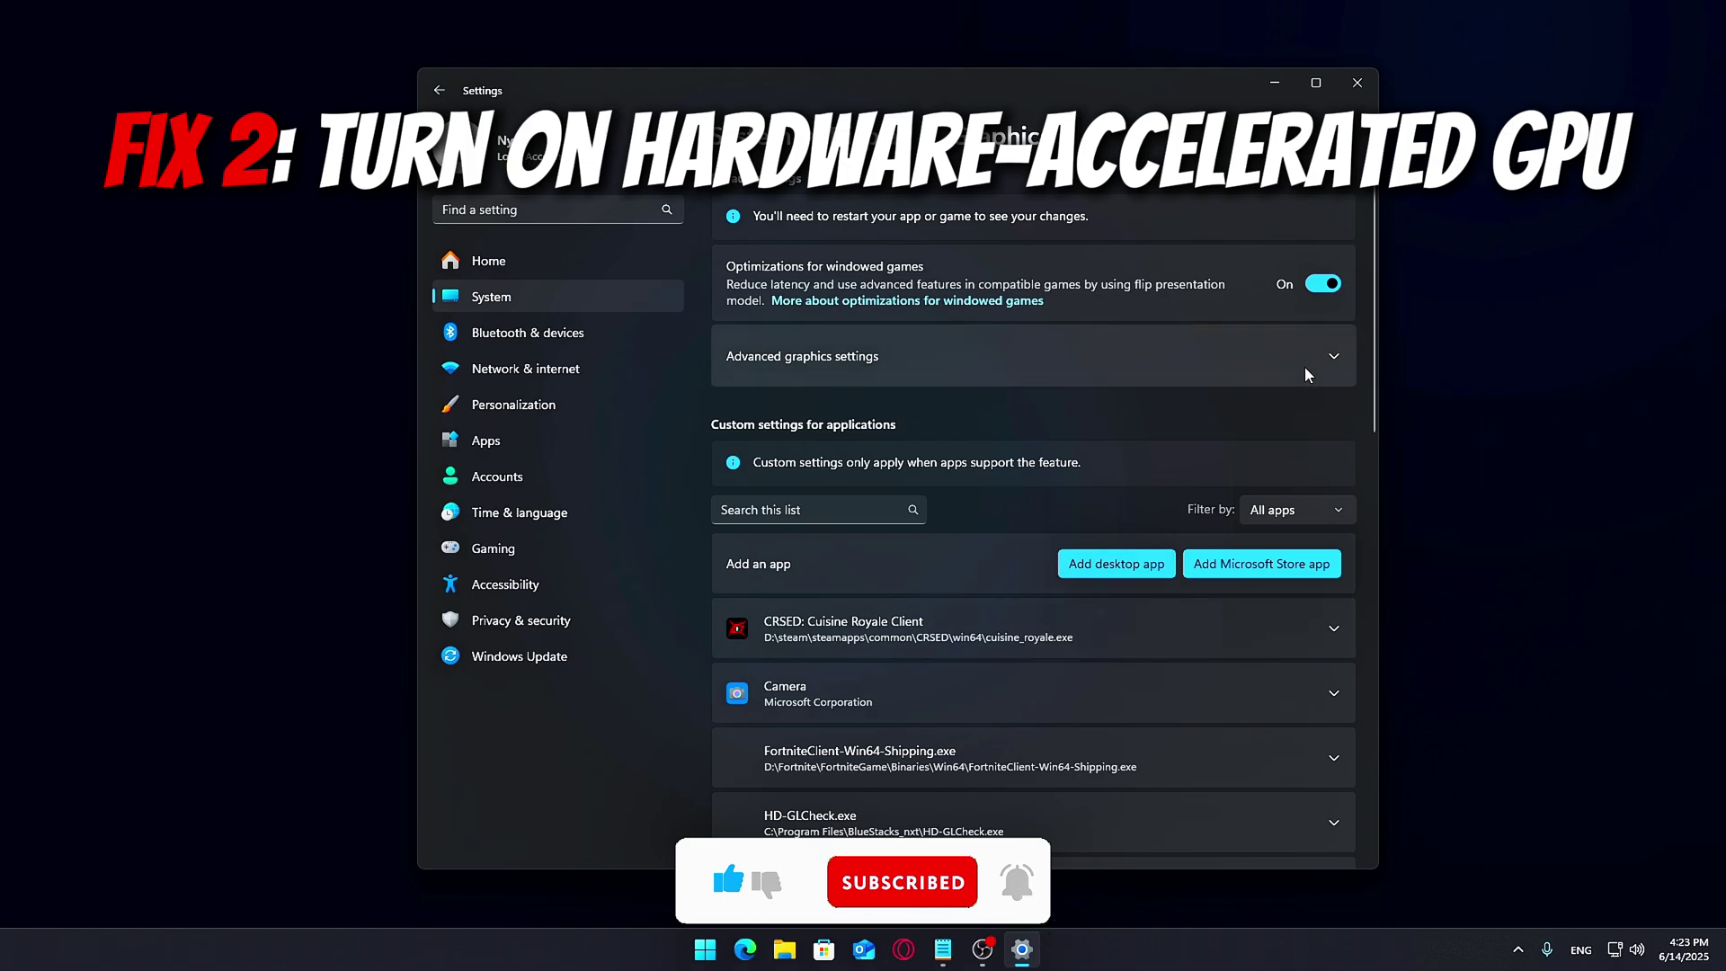
Step: Expand Advanced graphics settings and toggle Hardware-accelerated GPU scheduling off and back on
left_click(1308, 375)
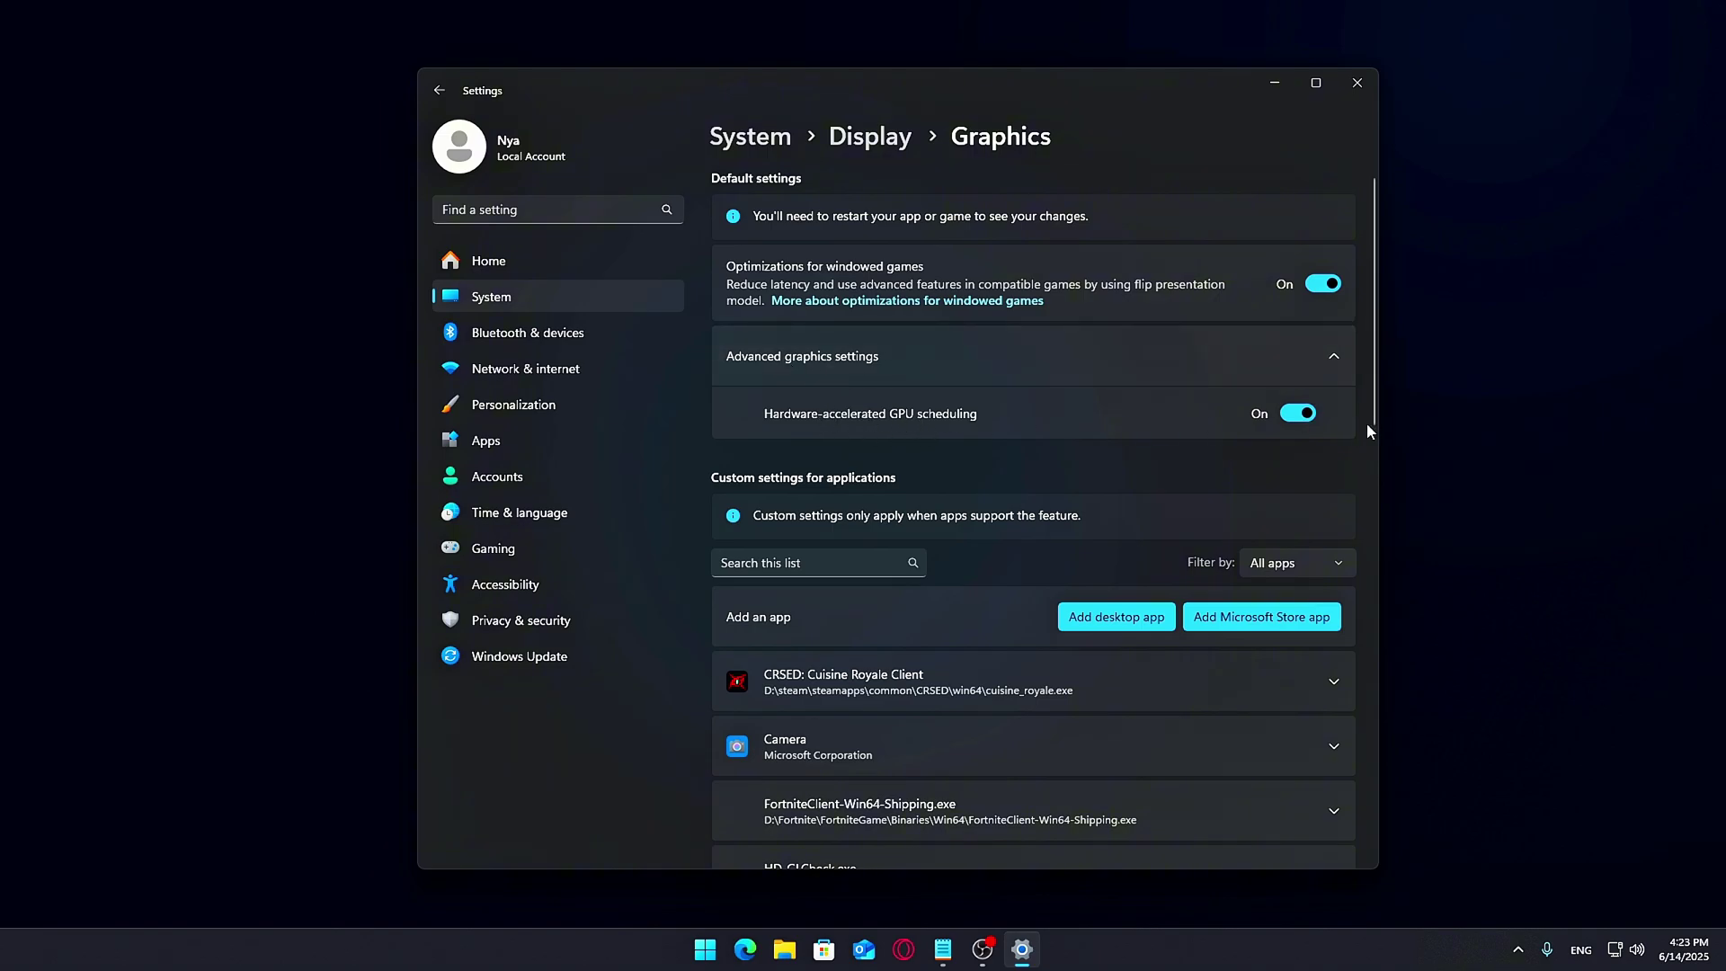
left_click(1309, 418)
left_click(1309, 418)
Step: Reopen Graphics via the desktop's Display settings, re-toggle GPU scheduling On, then close Settings
left_click(1367, 84)
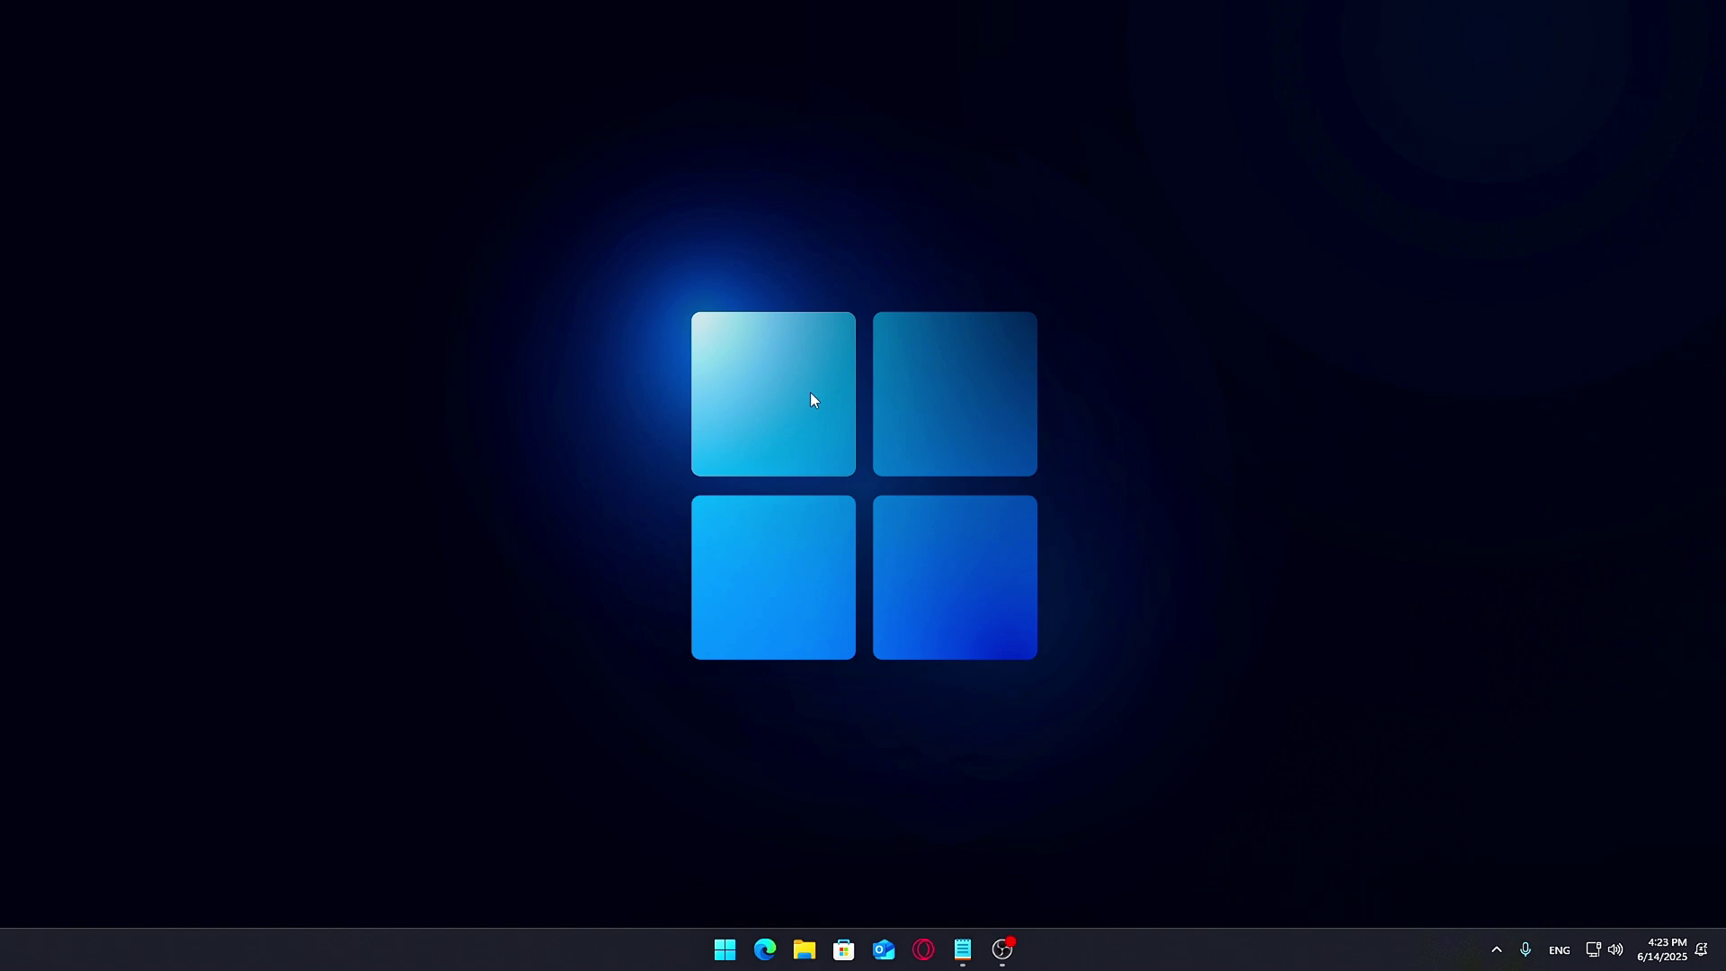
right_click(706, 379)
left_click(766, 554)
scroll(1010, 537, "down", 5)
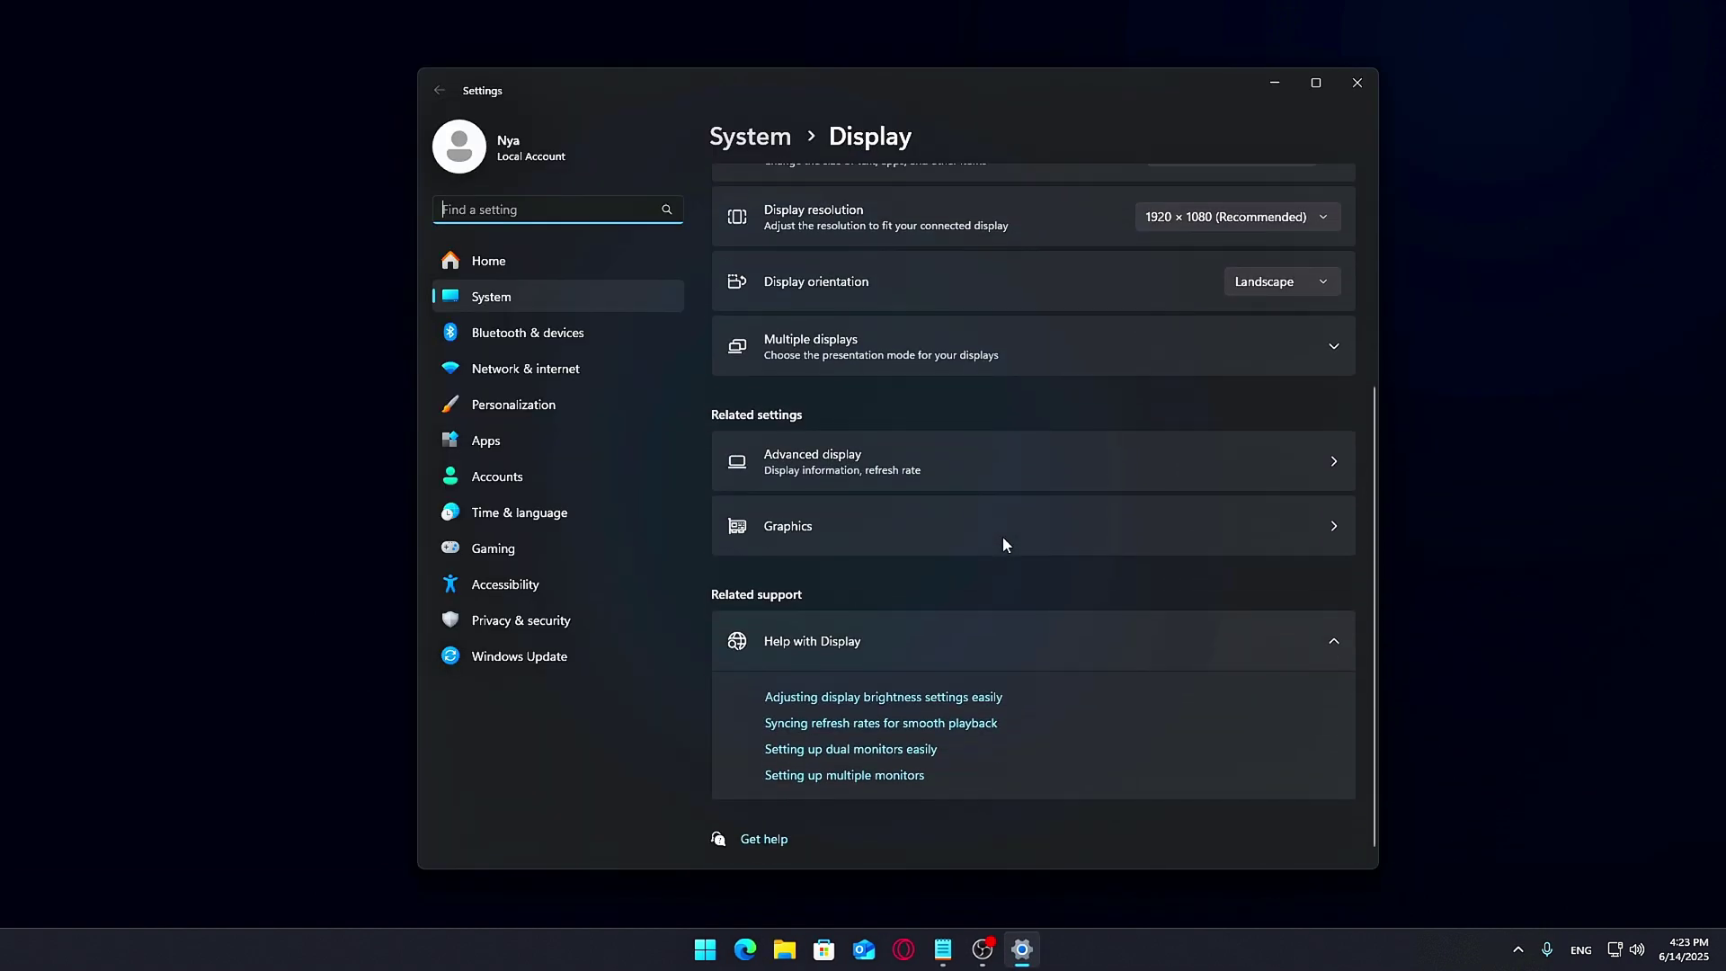
left_click(884, 531)
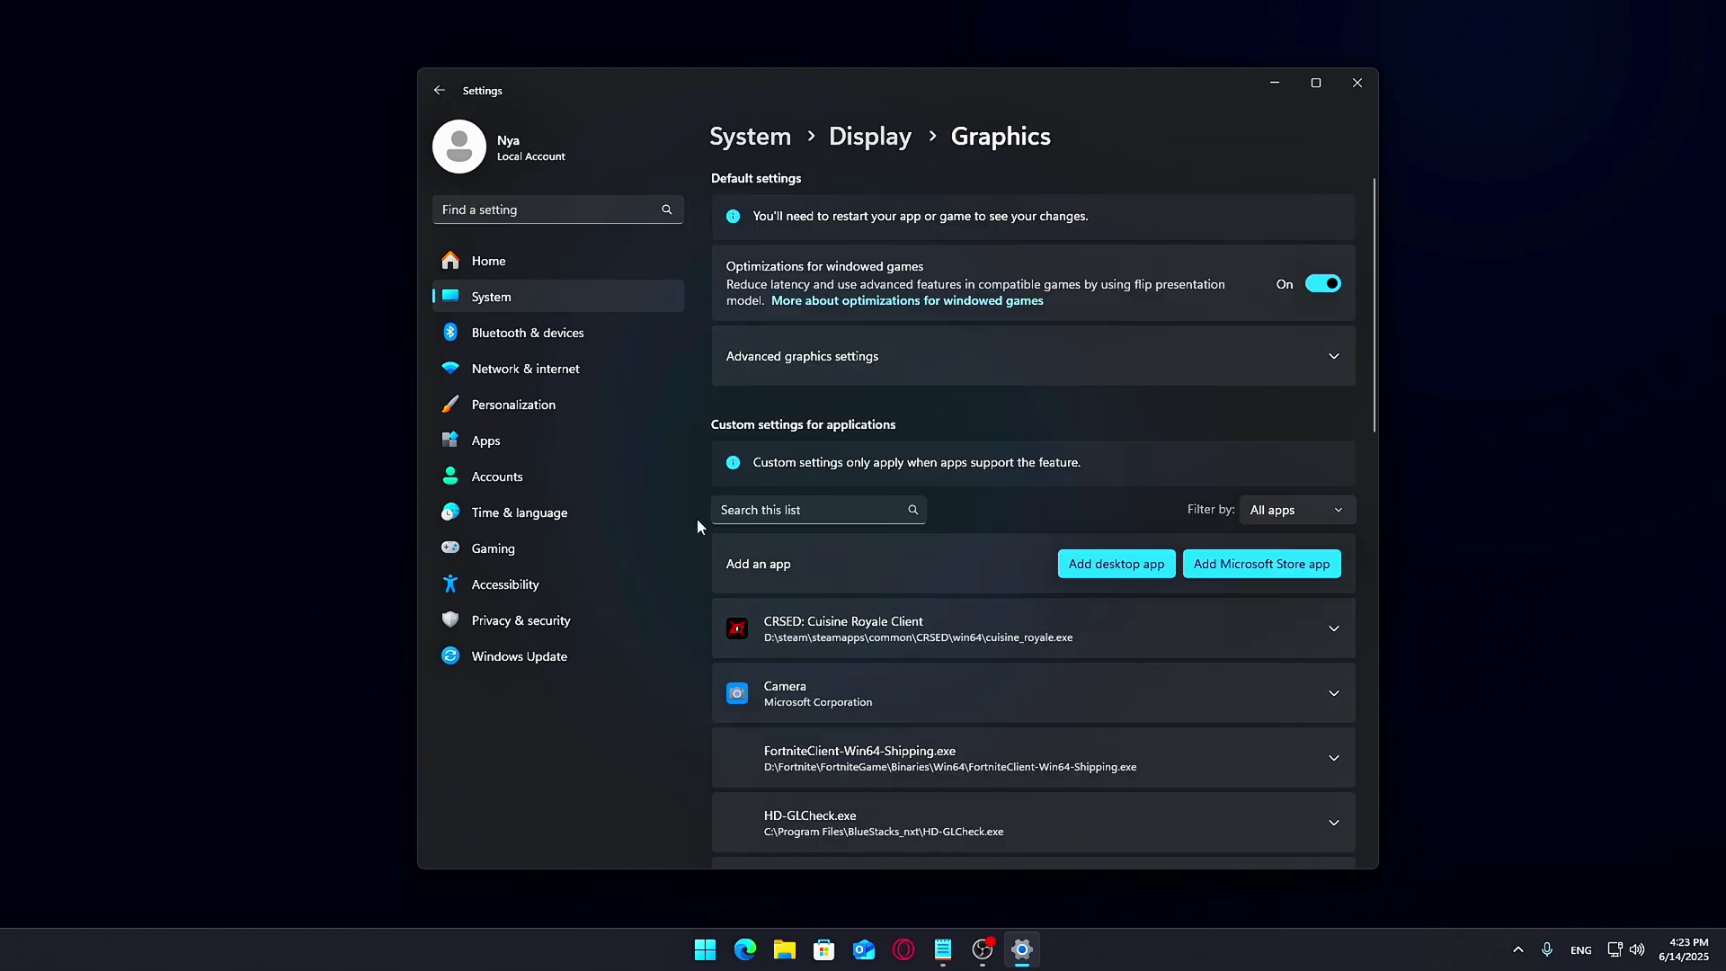
left_click(1302, 360)
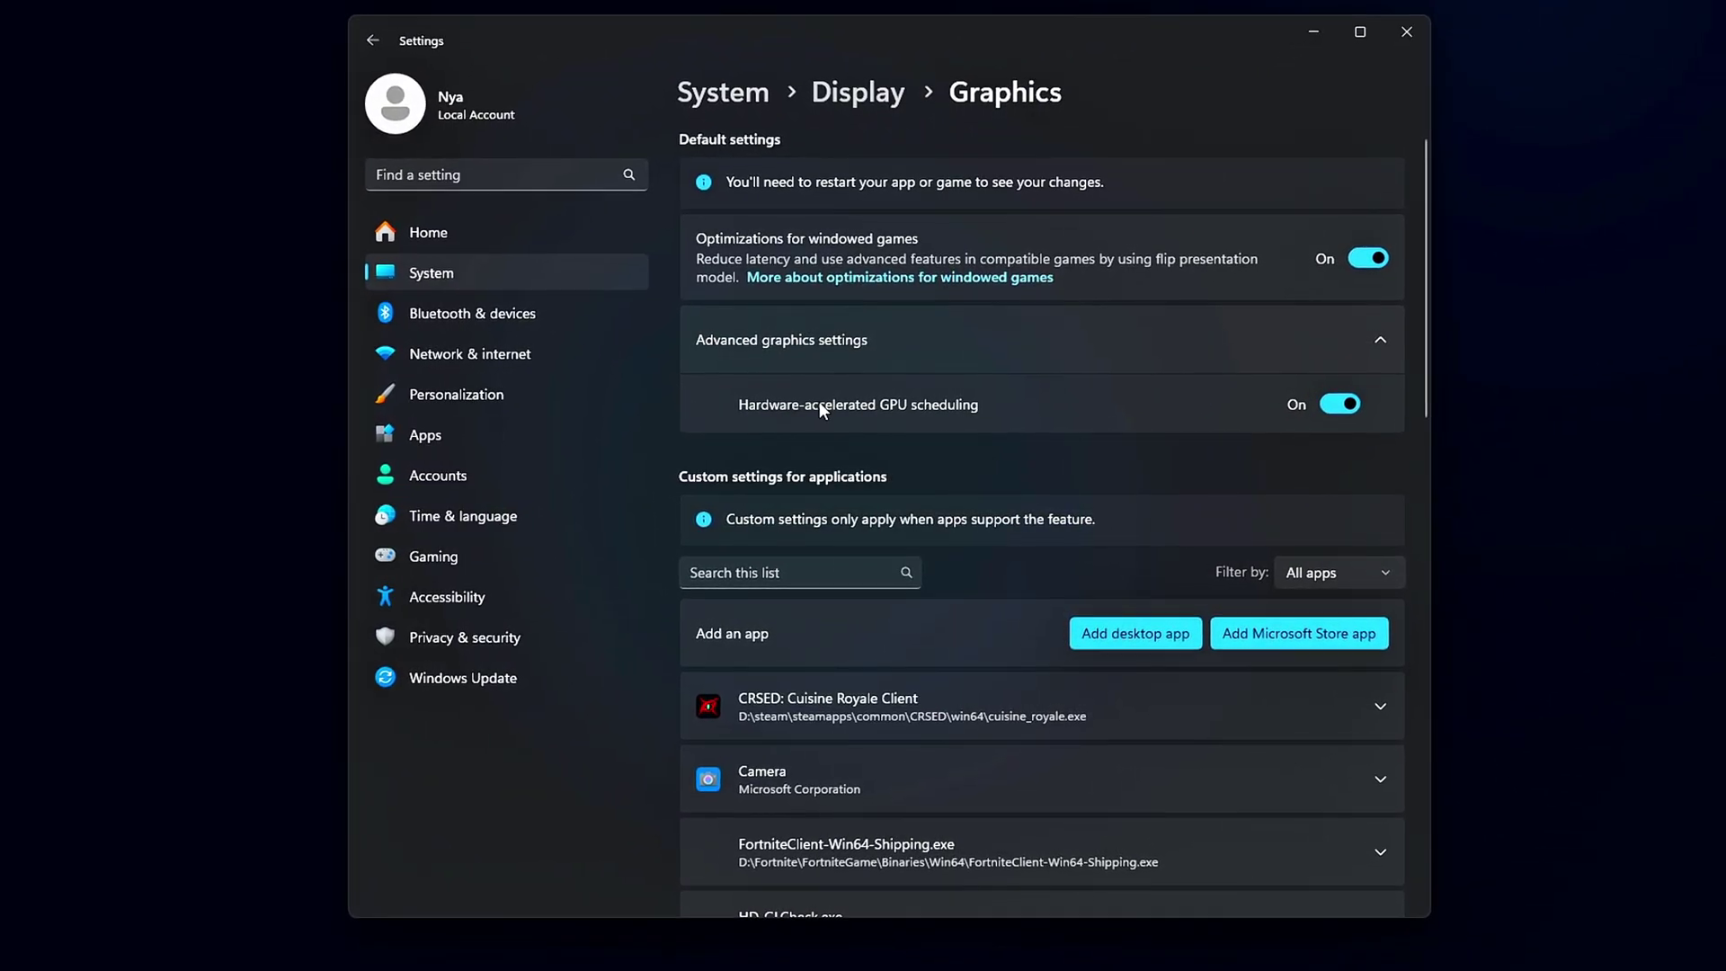
left_click(1354, 406)
left_click(1356, 402)
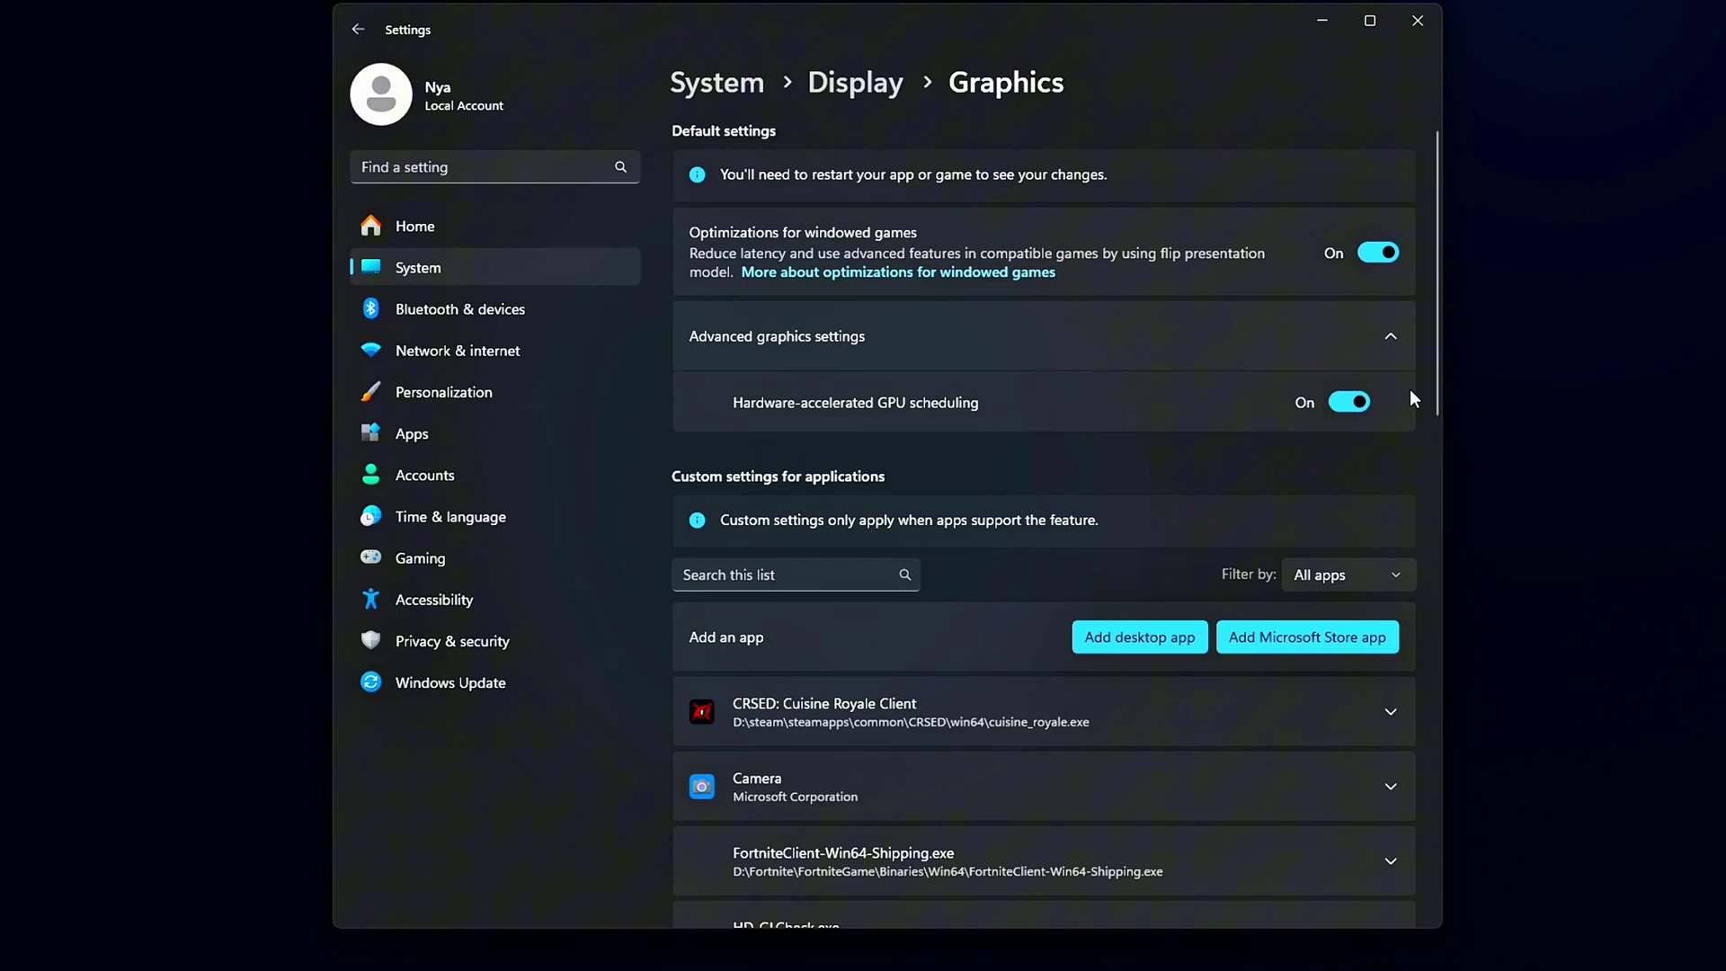
left_click(1418, 20)
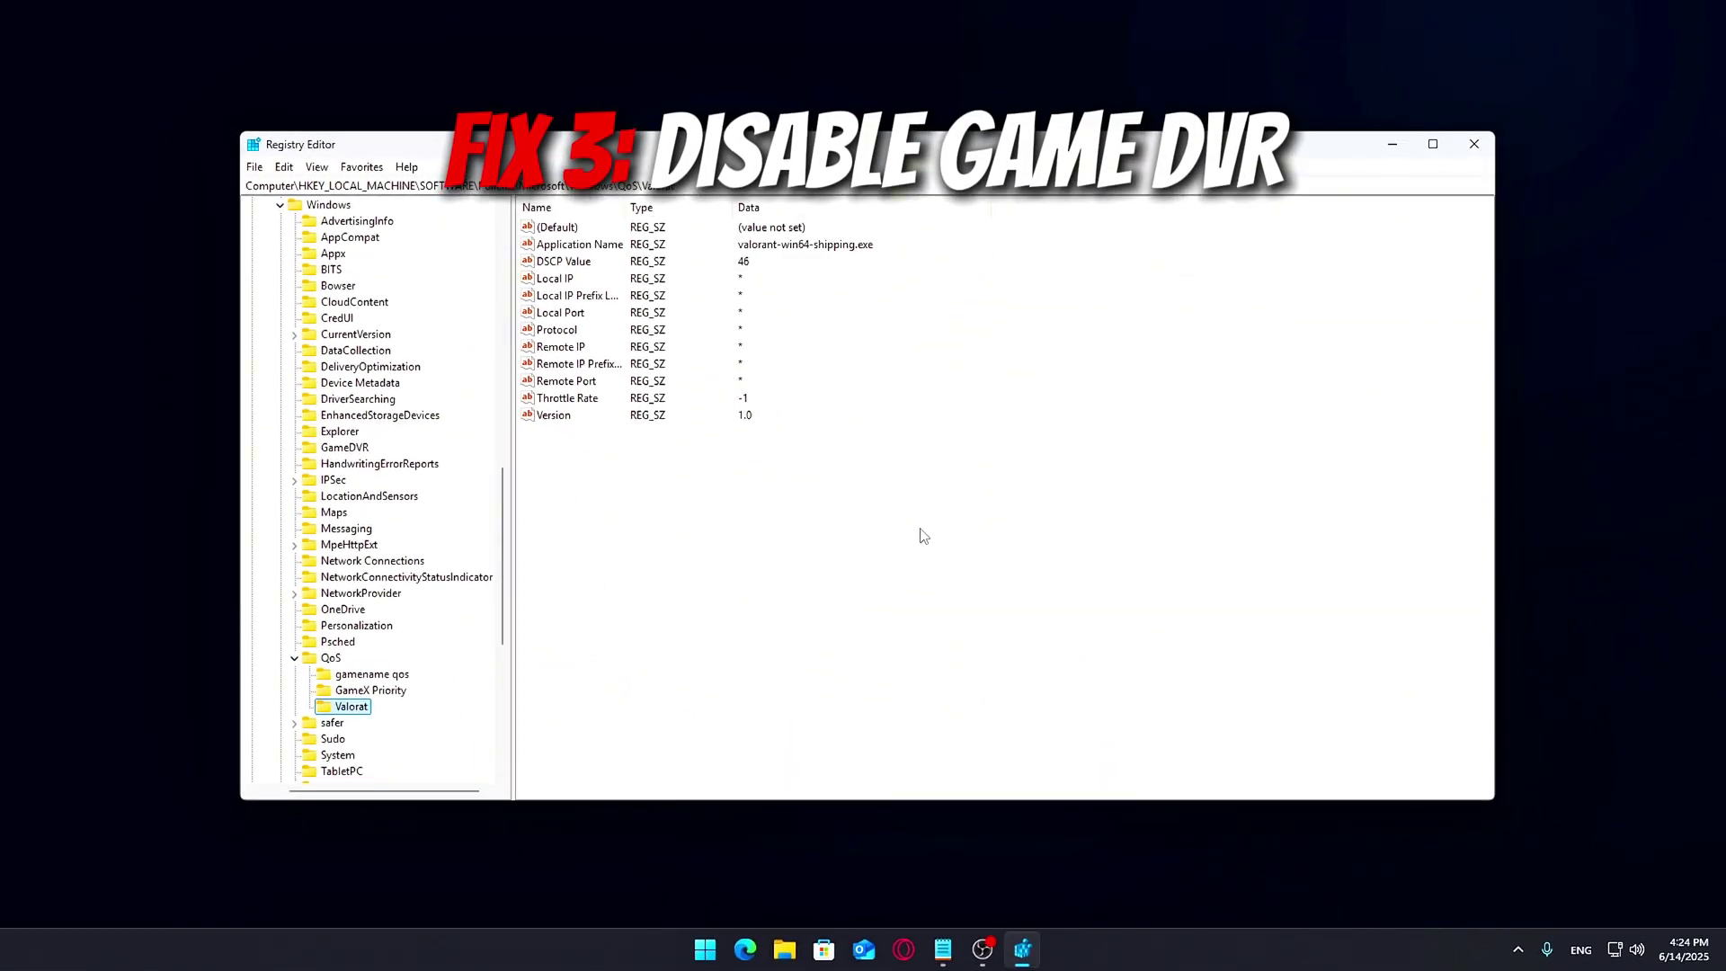
Step: Jump to HKEY_CURRENT_USER\System\GameConfigStore and save GameDVR_Enabled as 0, then clear the address bar
left_click(904, 543)
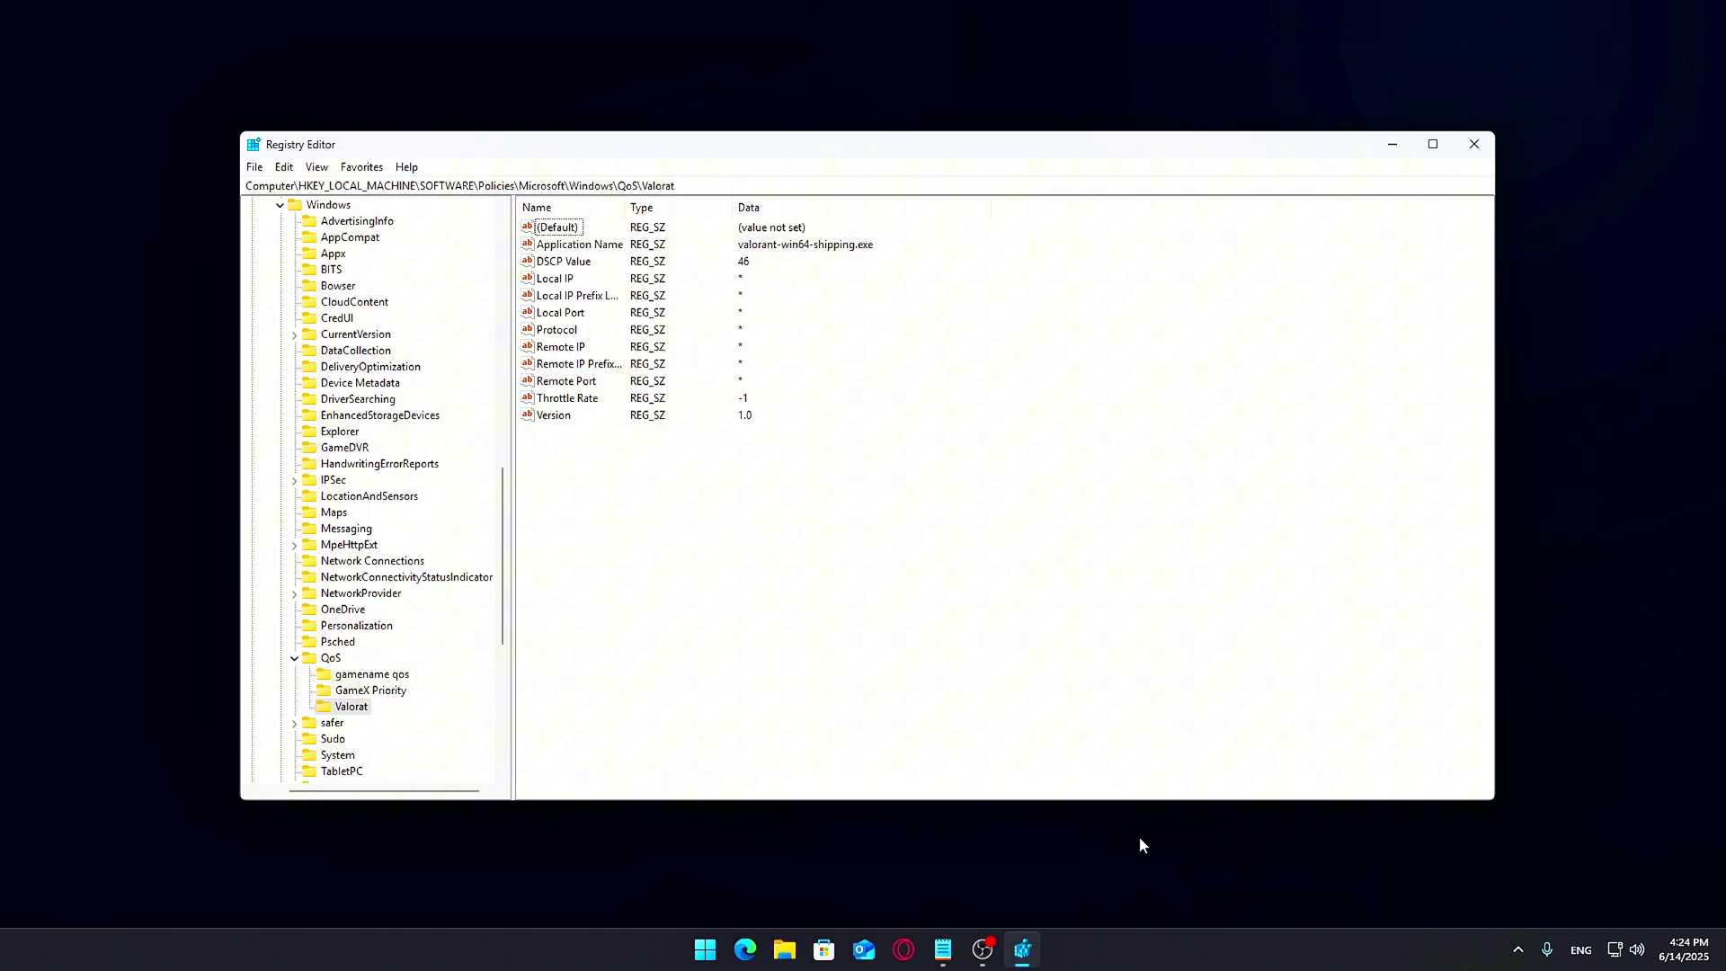
left_click(904, 185)
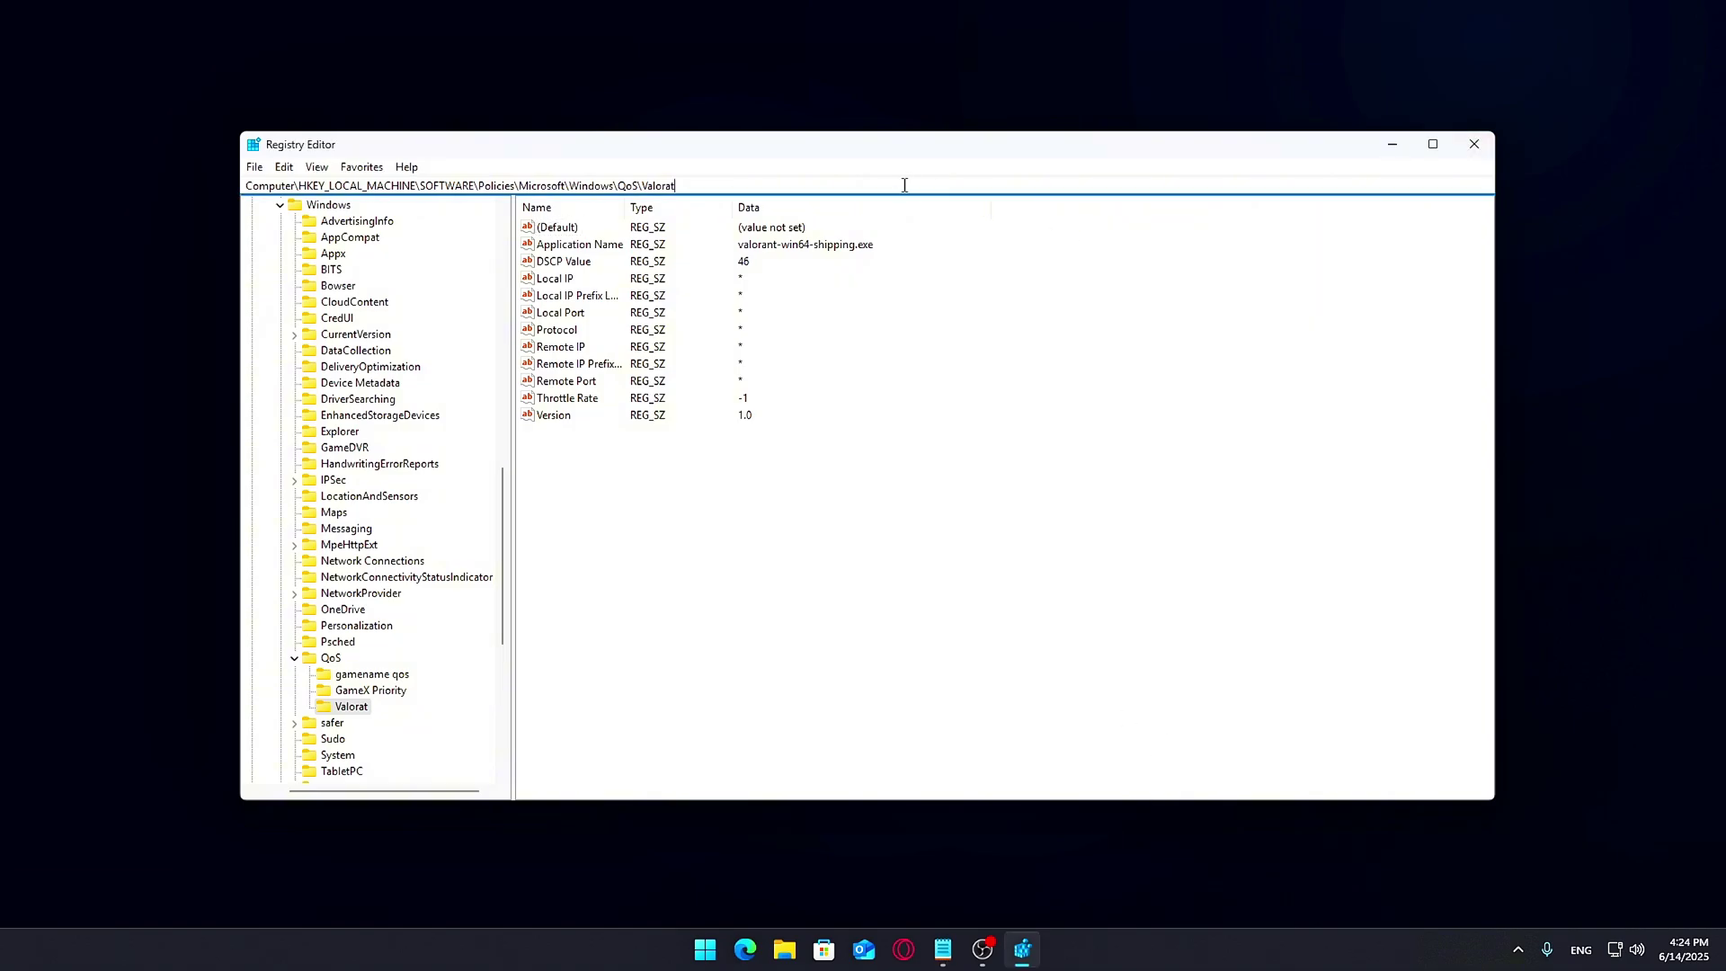
key("ctrl+a")
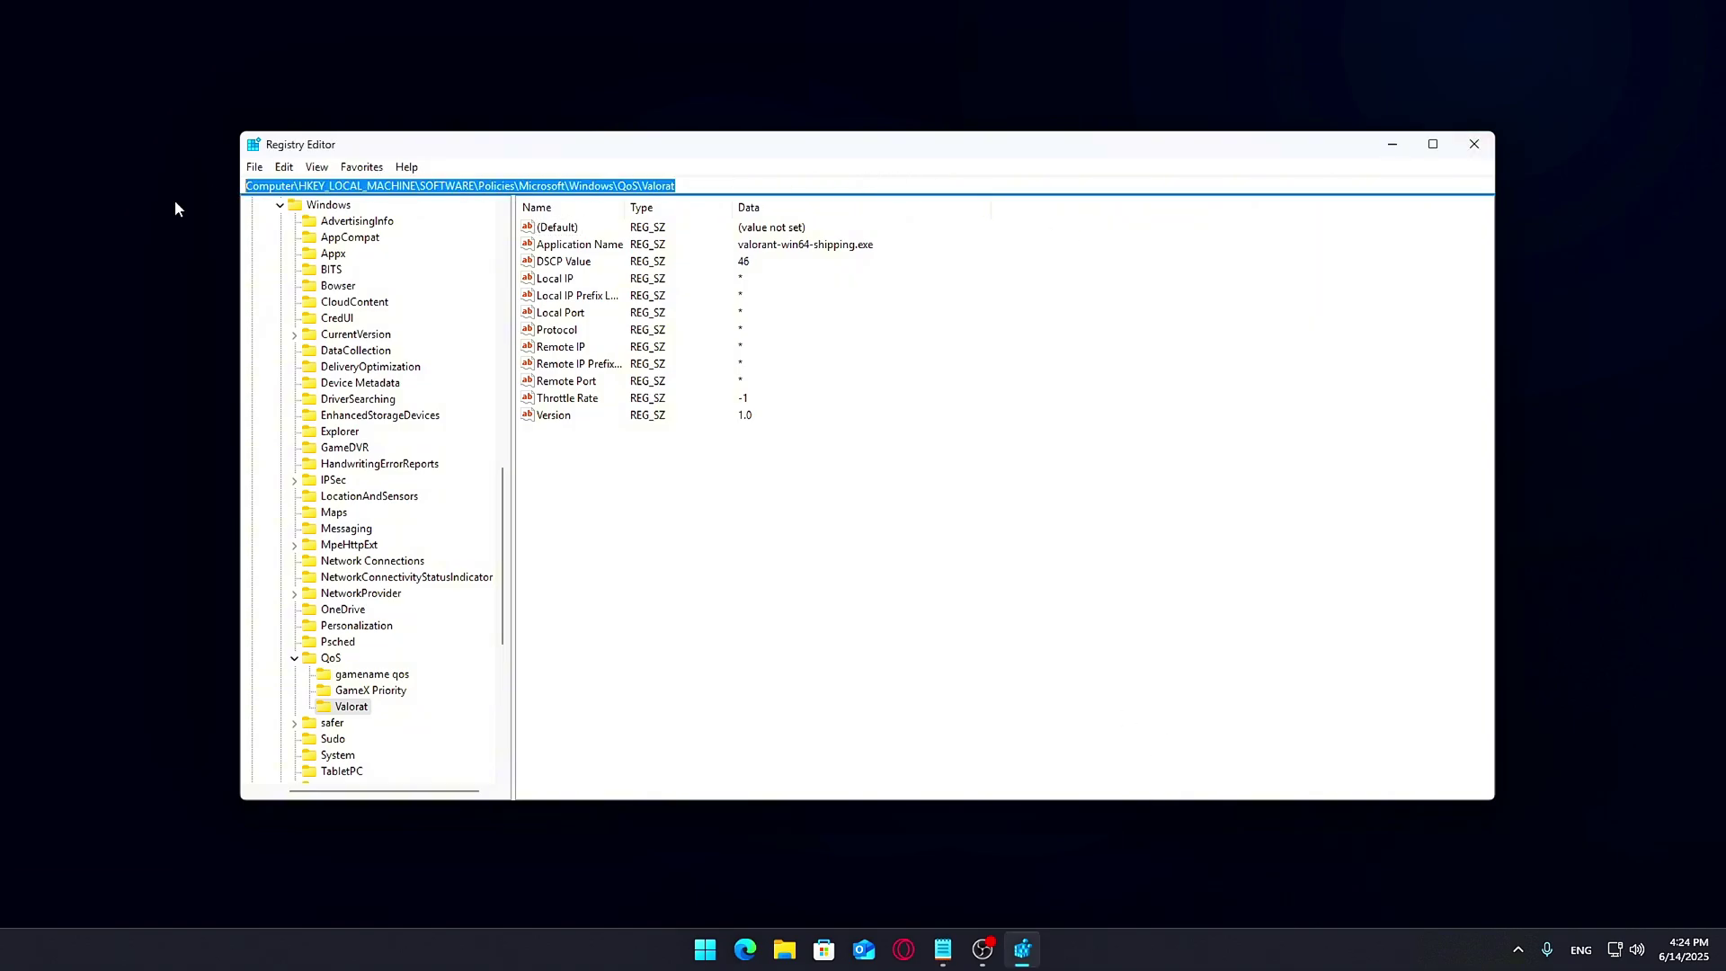
type("Computer\\HKEY_CURRENT_USER\\System\\GameConfigStore")
key("Return")
left_click(607, 389)
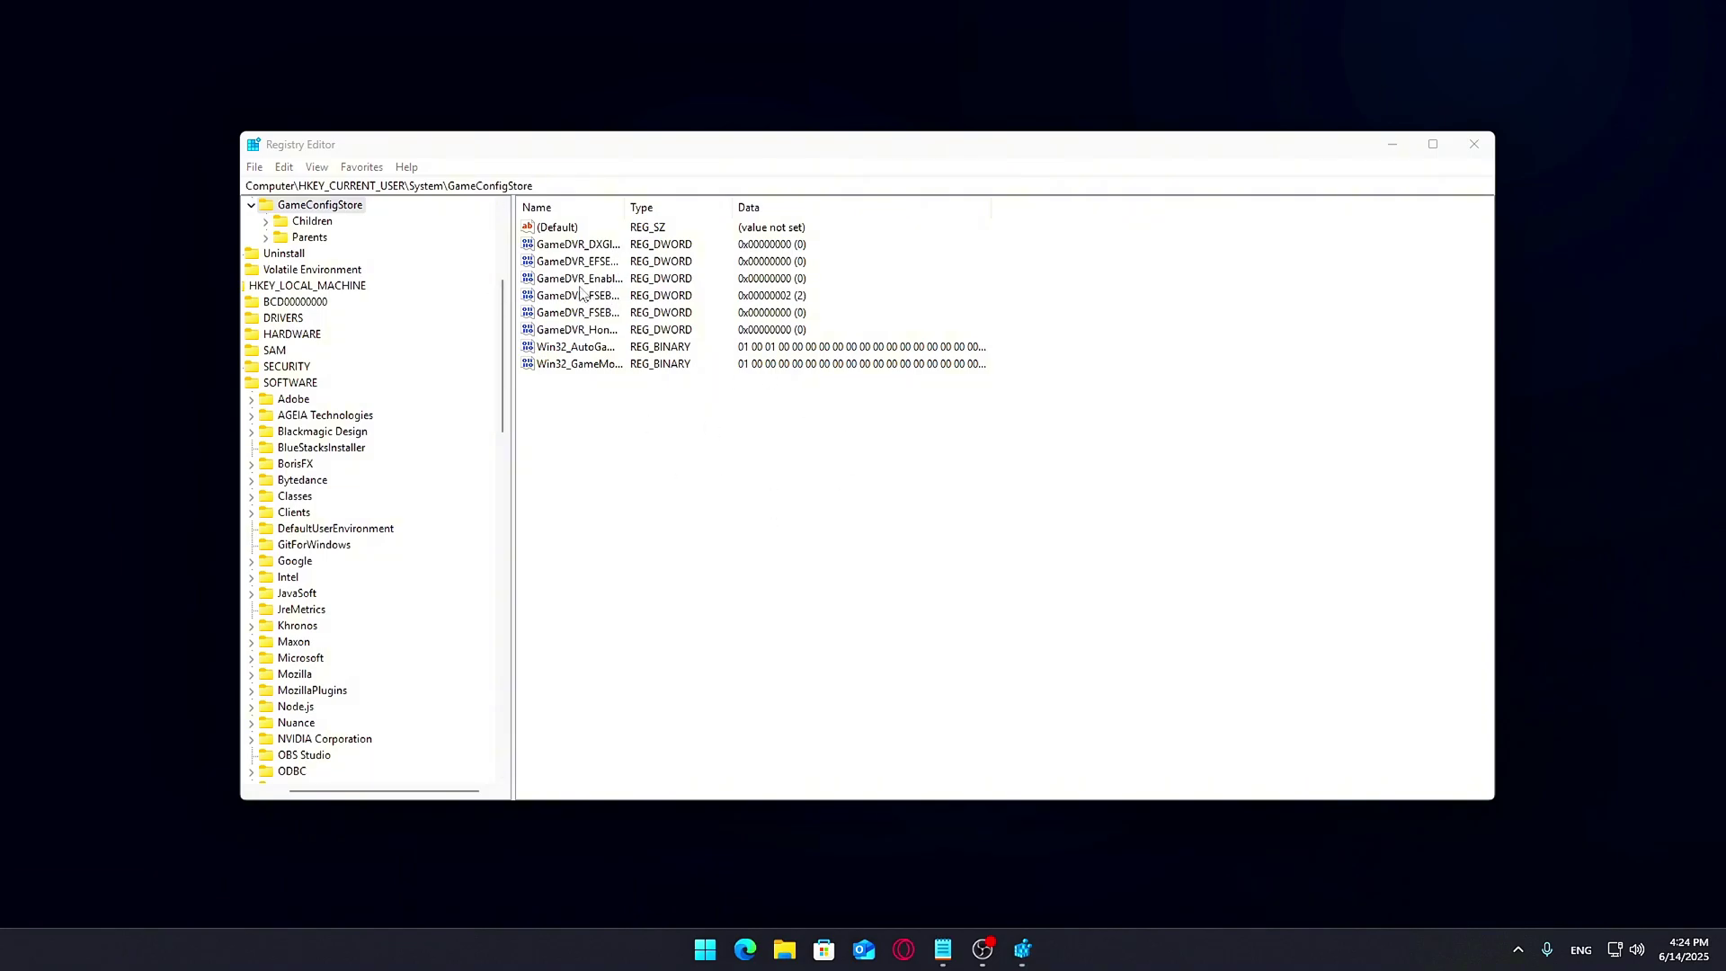
double_click(610, 280)
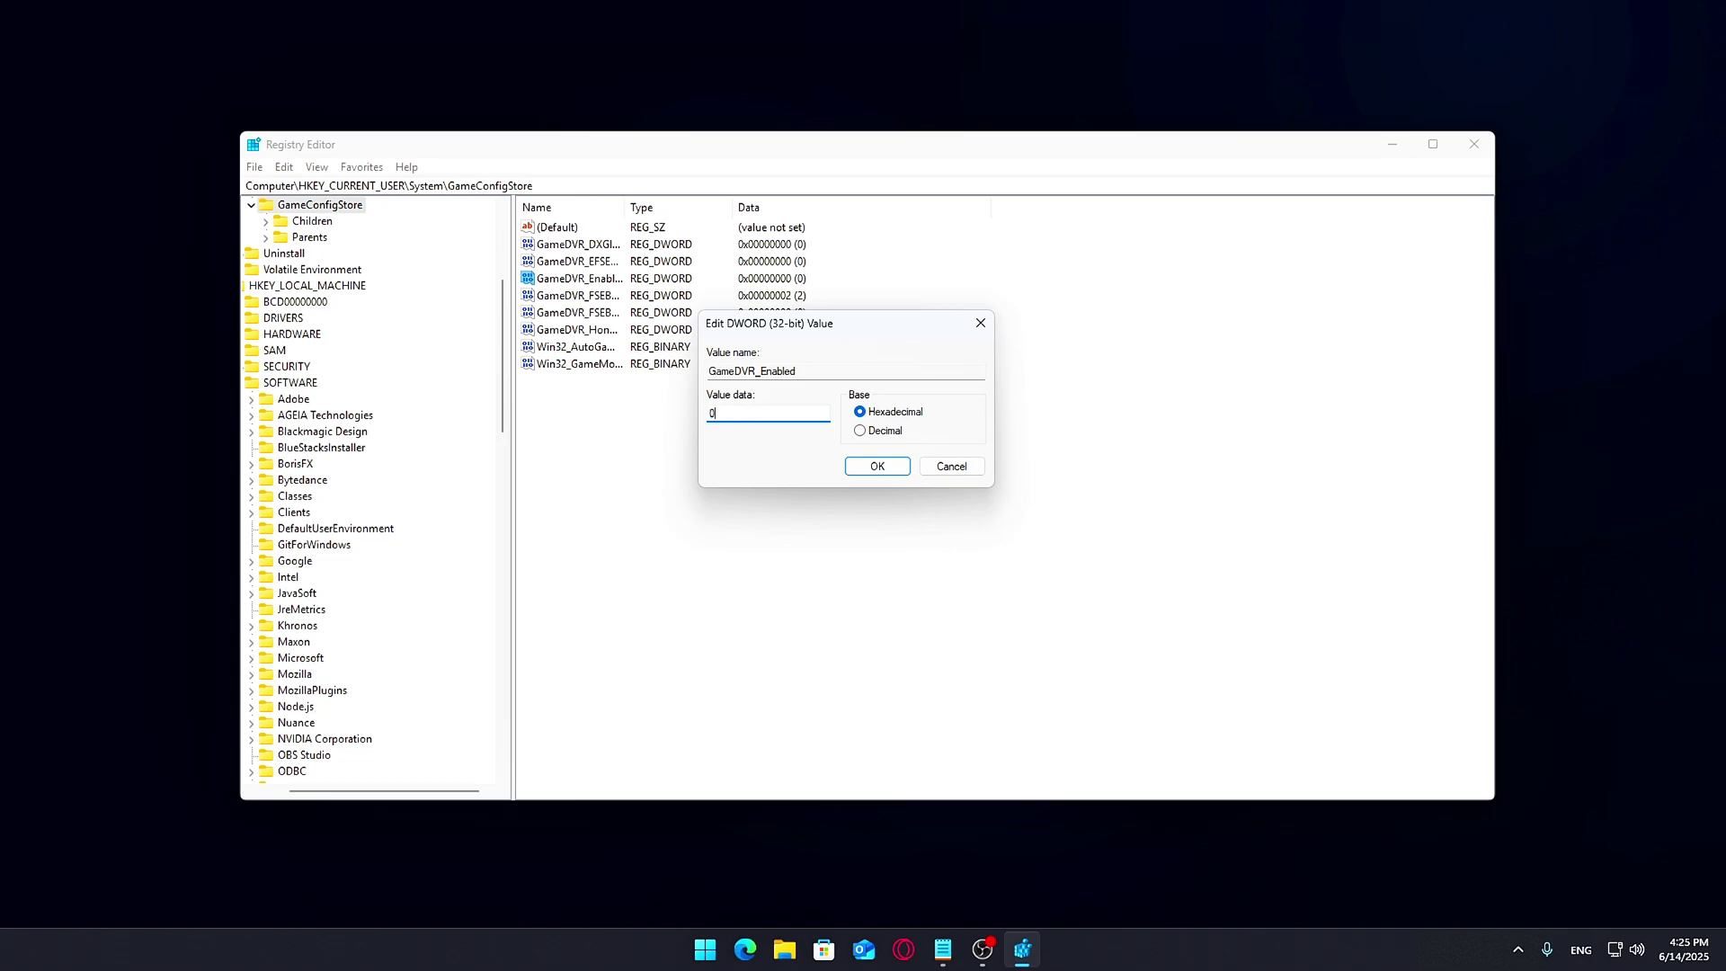
left_click(872, 468)
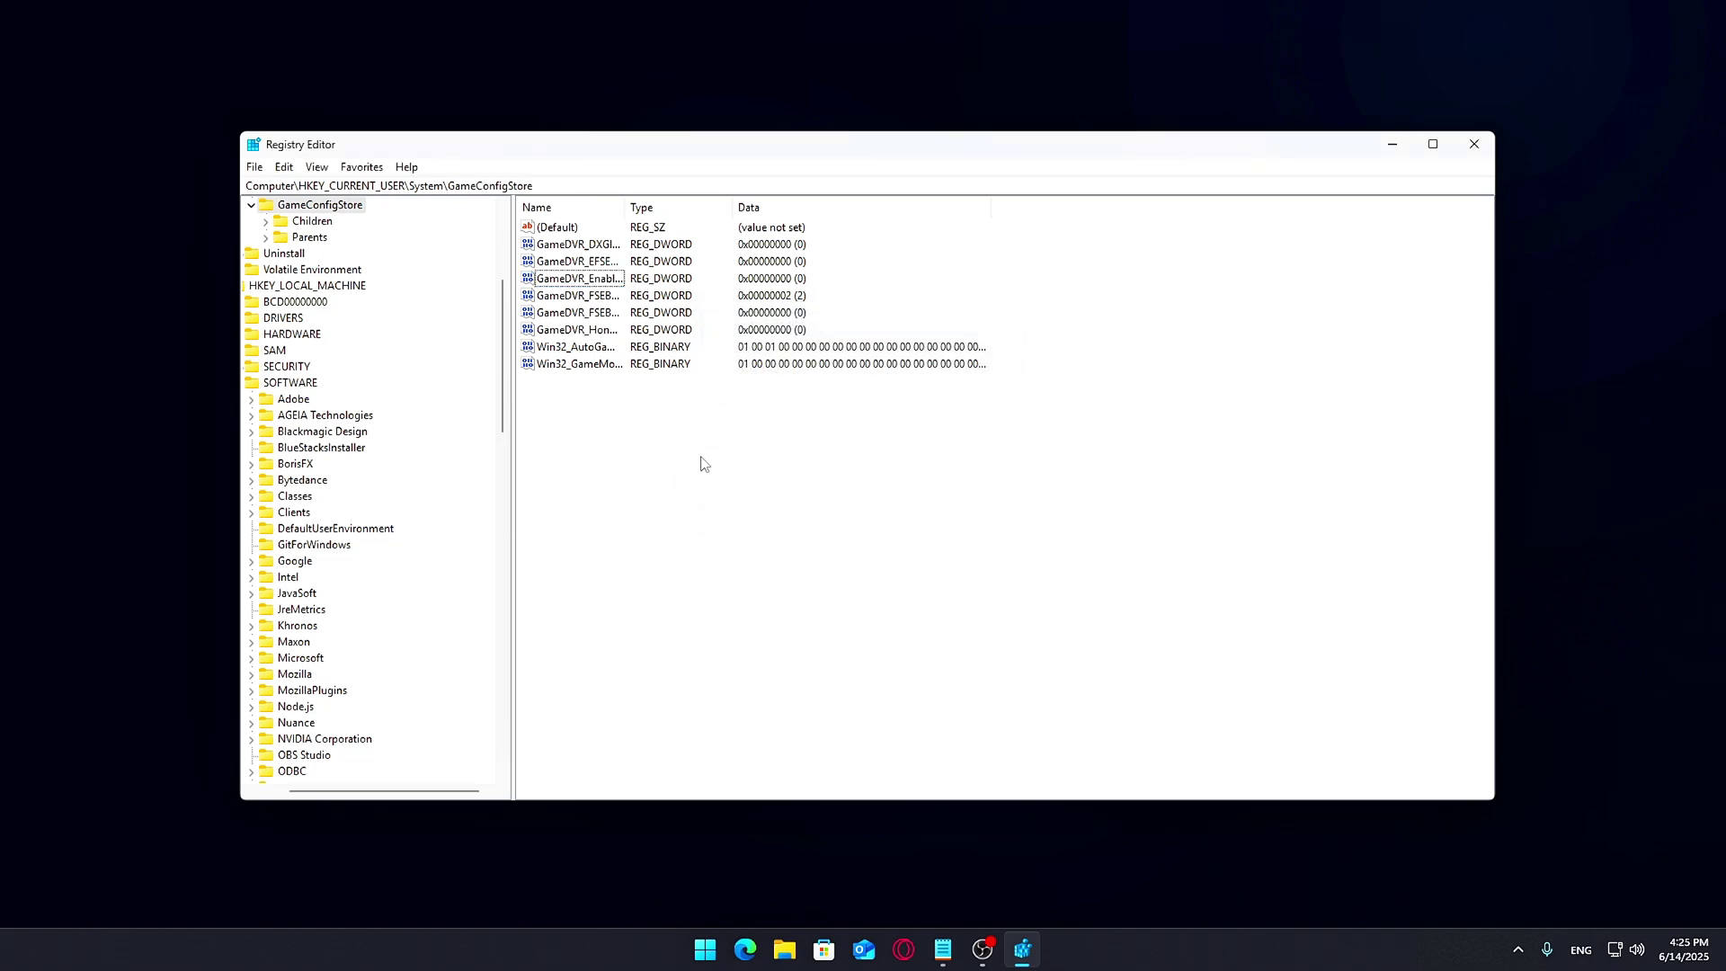
left_click(691, 183)
key("ctrl+c")
key("BackSpace")
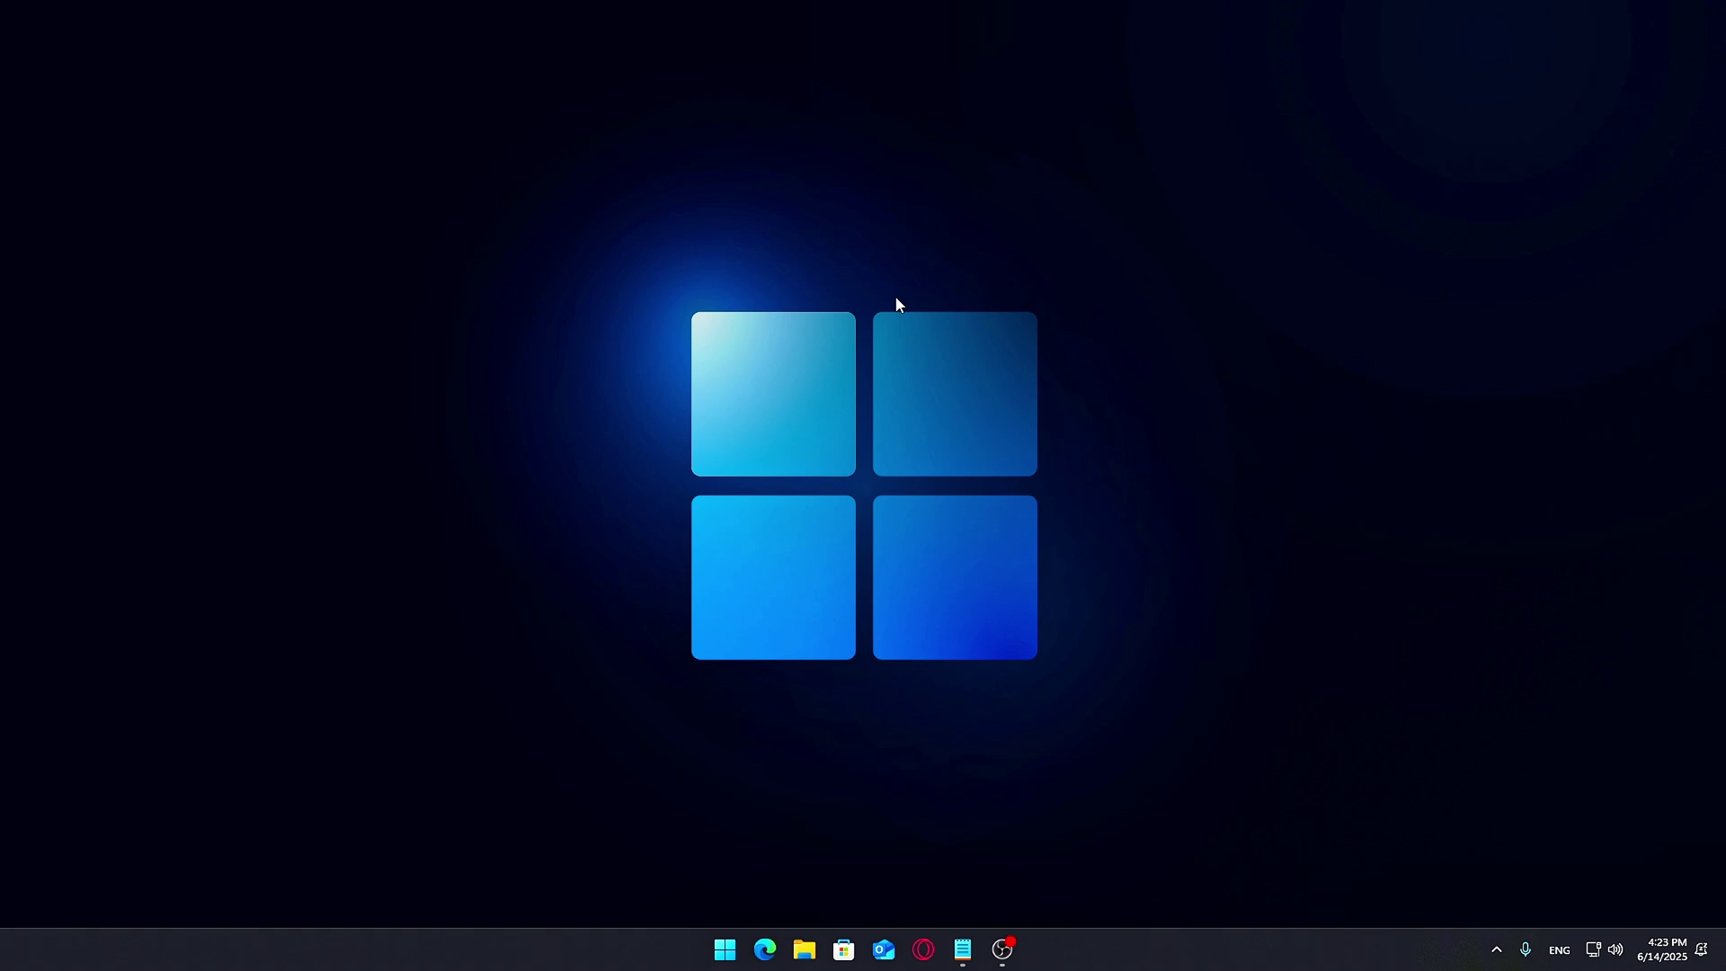
Step: Relaunch Registry Editor from Run and go to the GameConfigStore key
key("super+r")
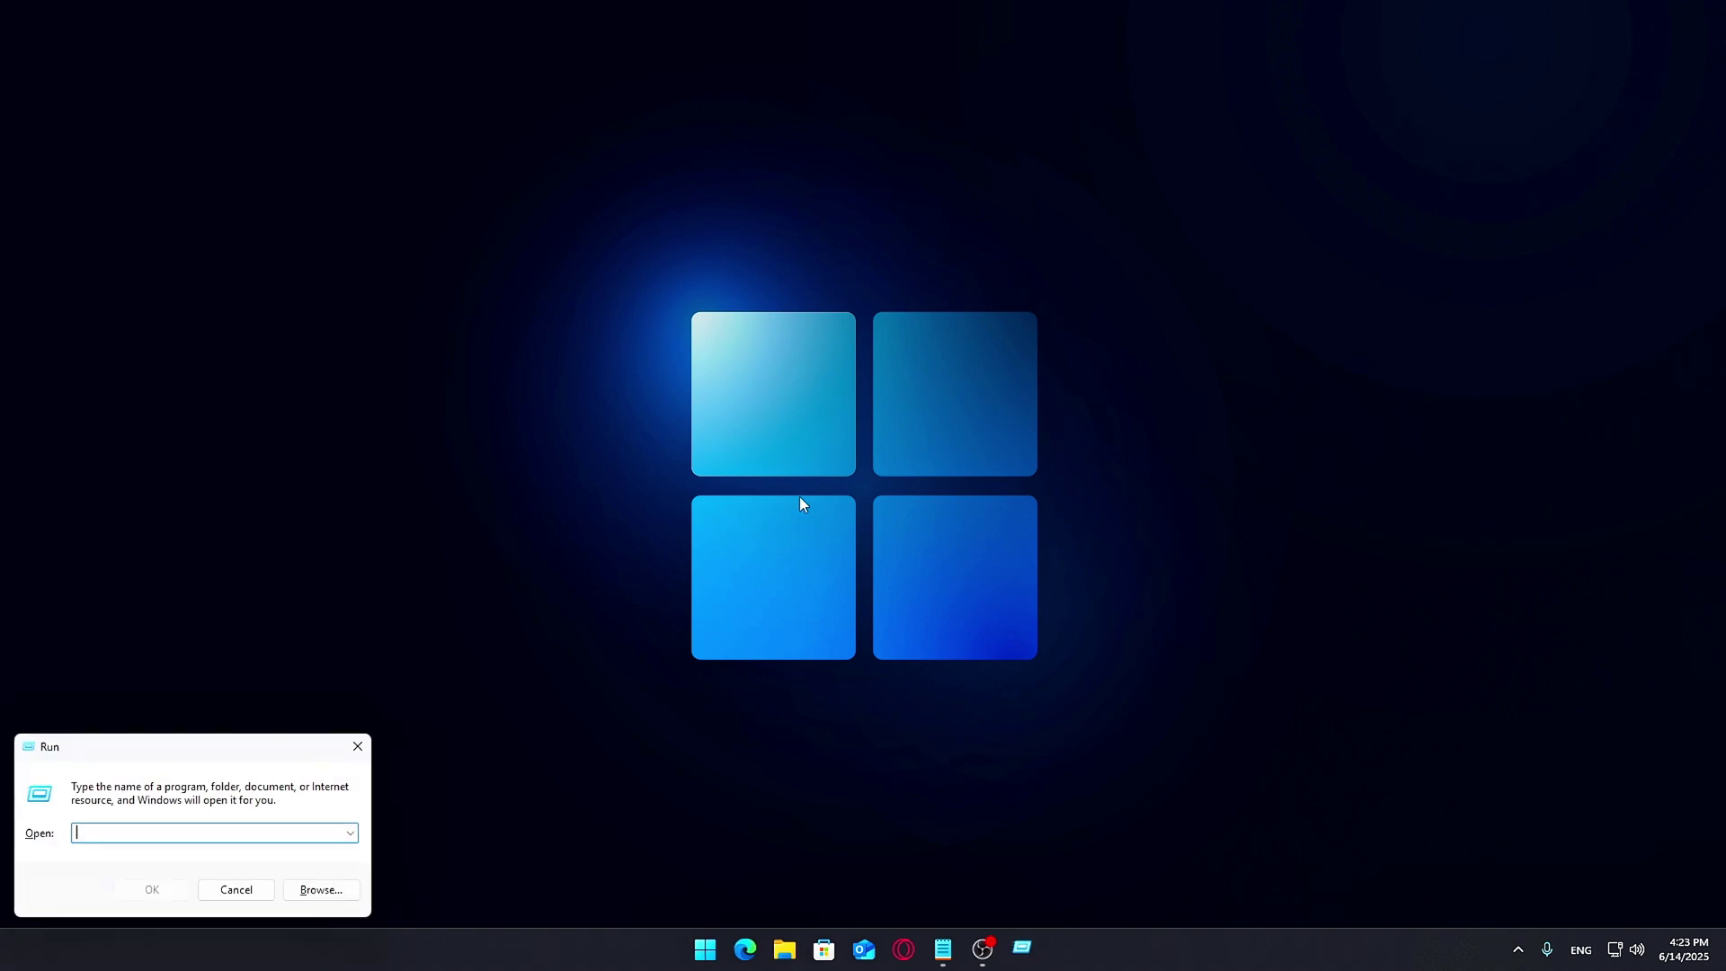
key("Return")
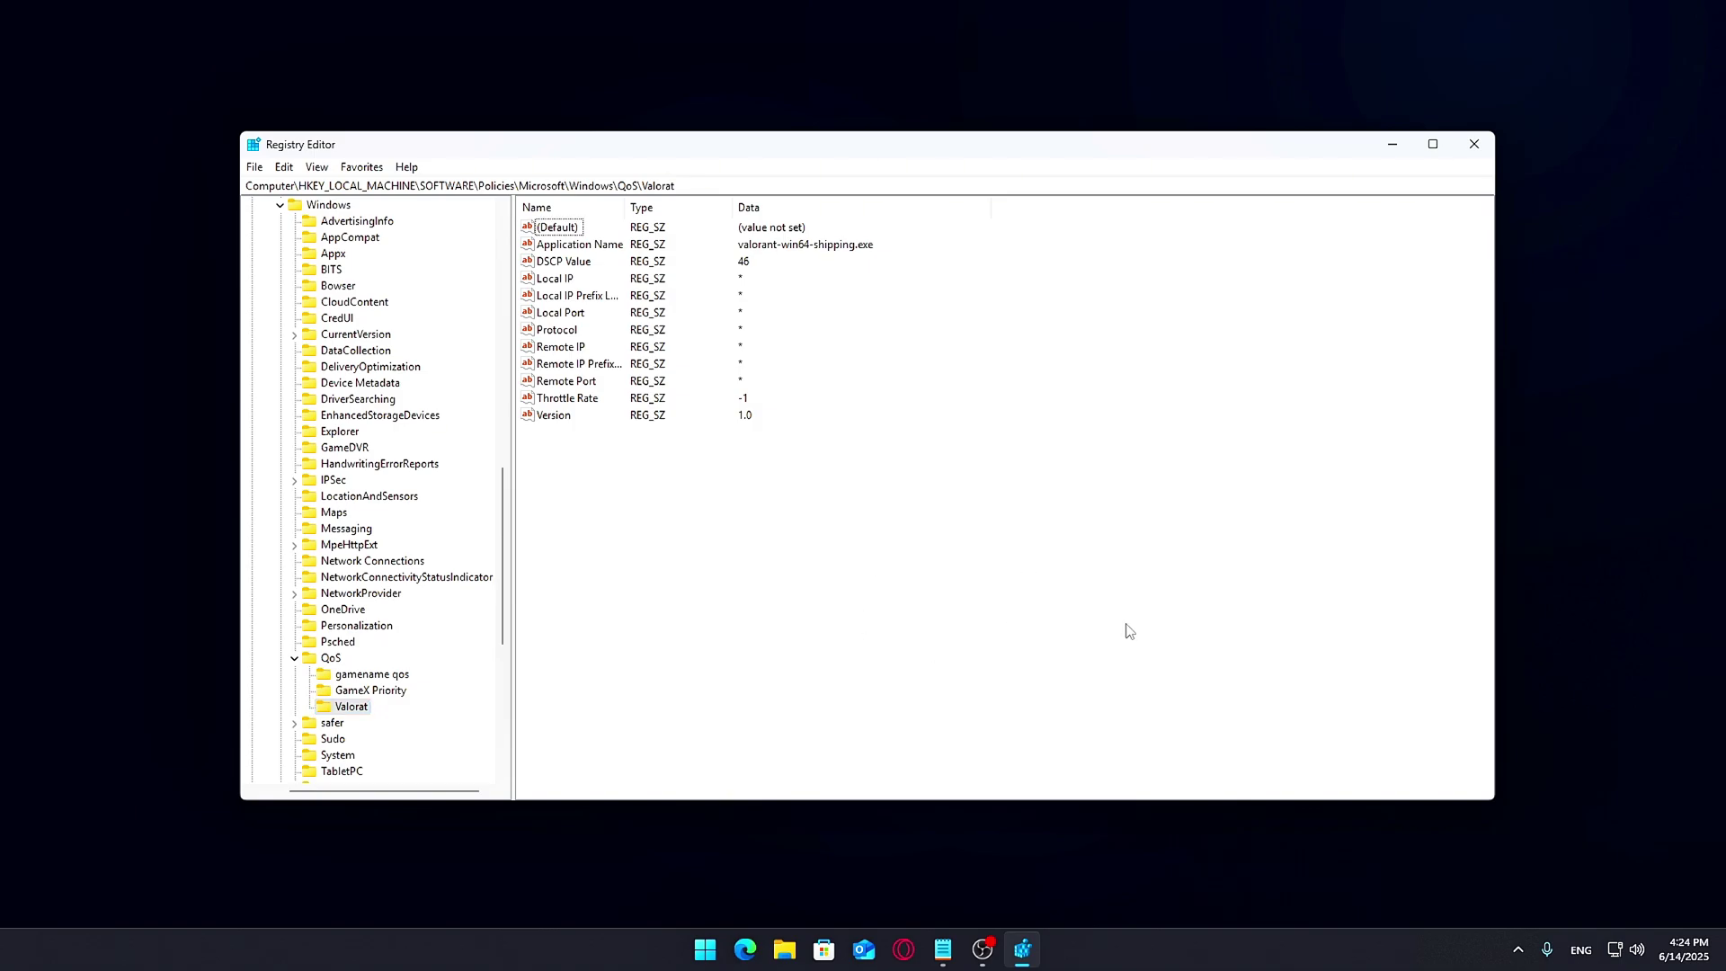
key("alt+d")
key("ctrl+v")
key("Return")
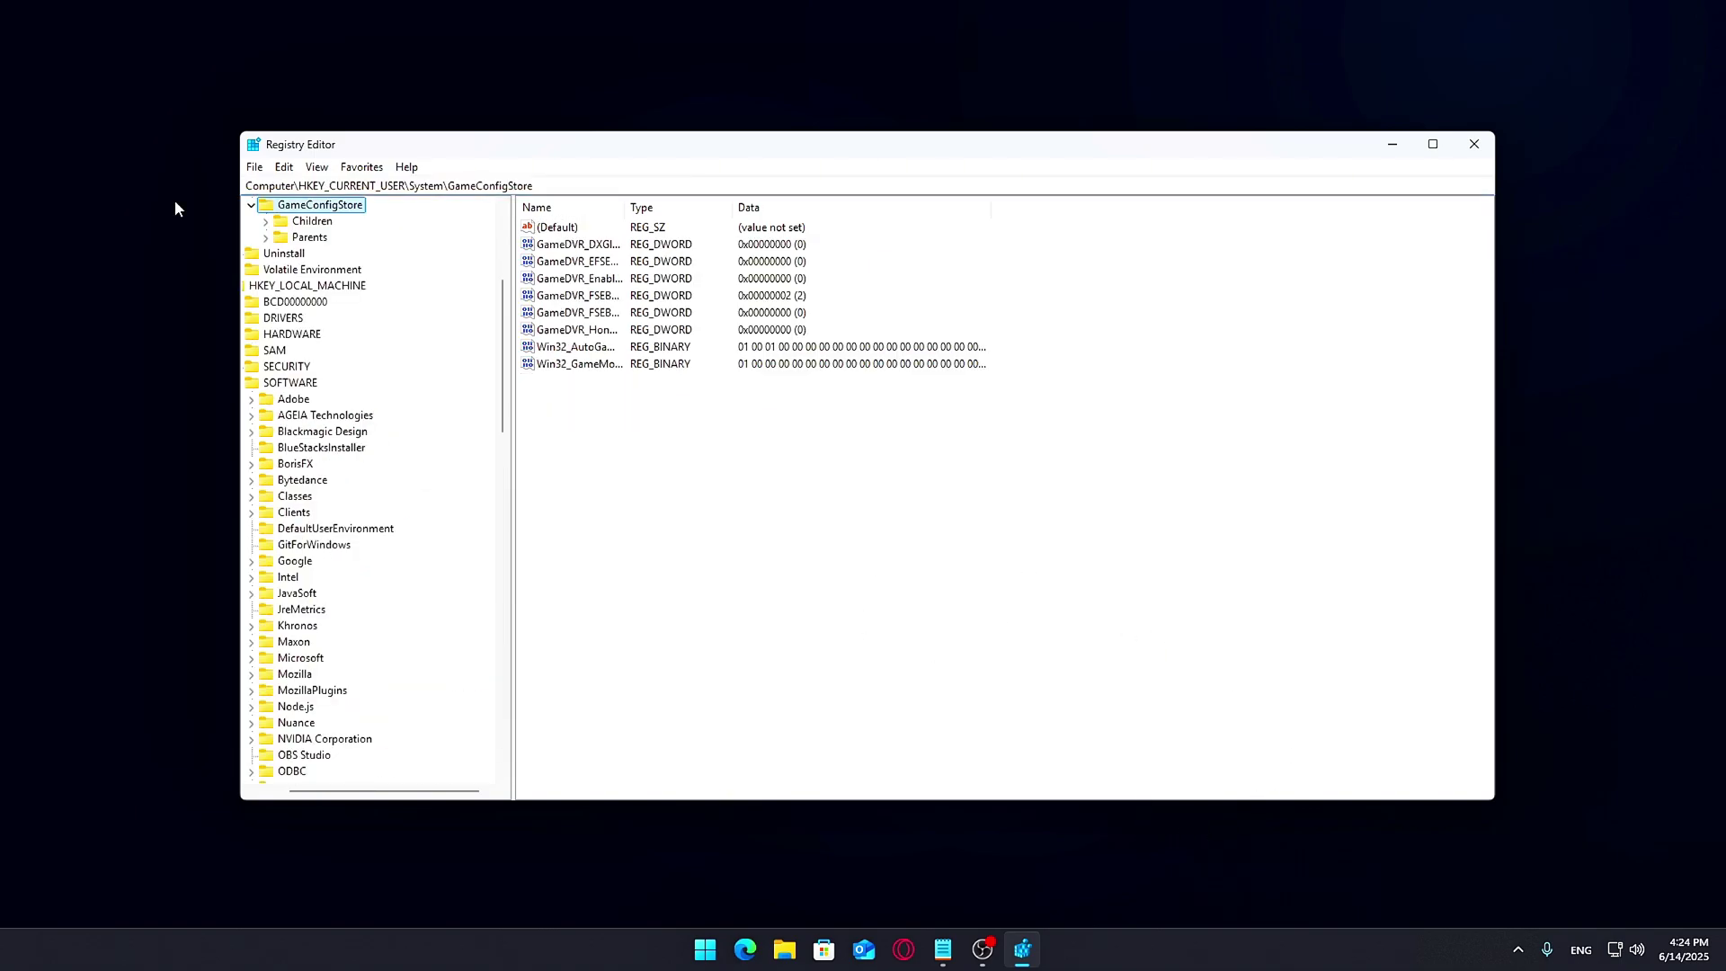
Step: Save GameDVR_Enabled as 0 again
left_click(607, 388)
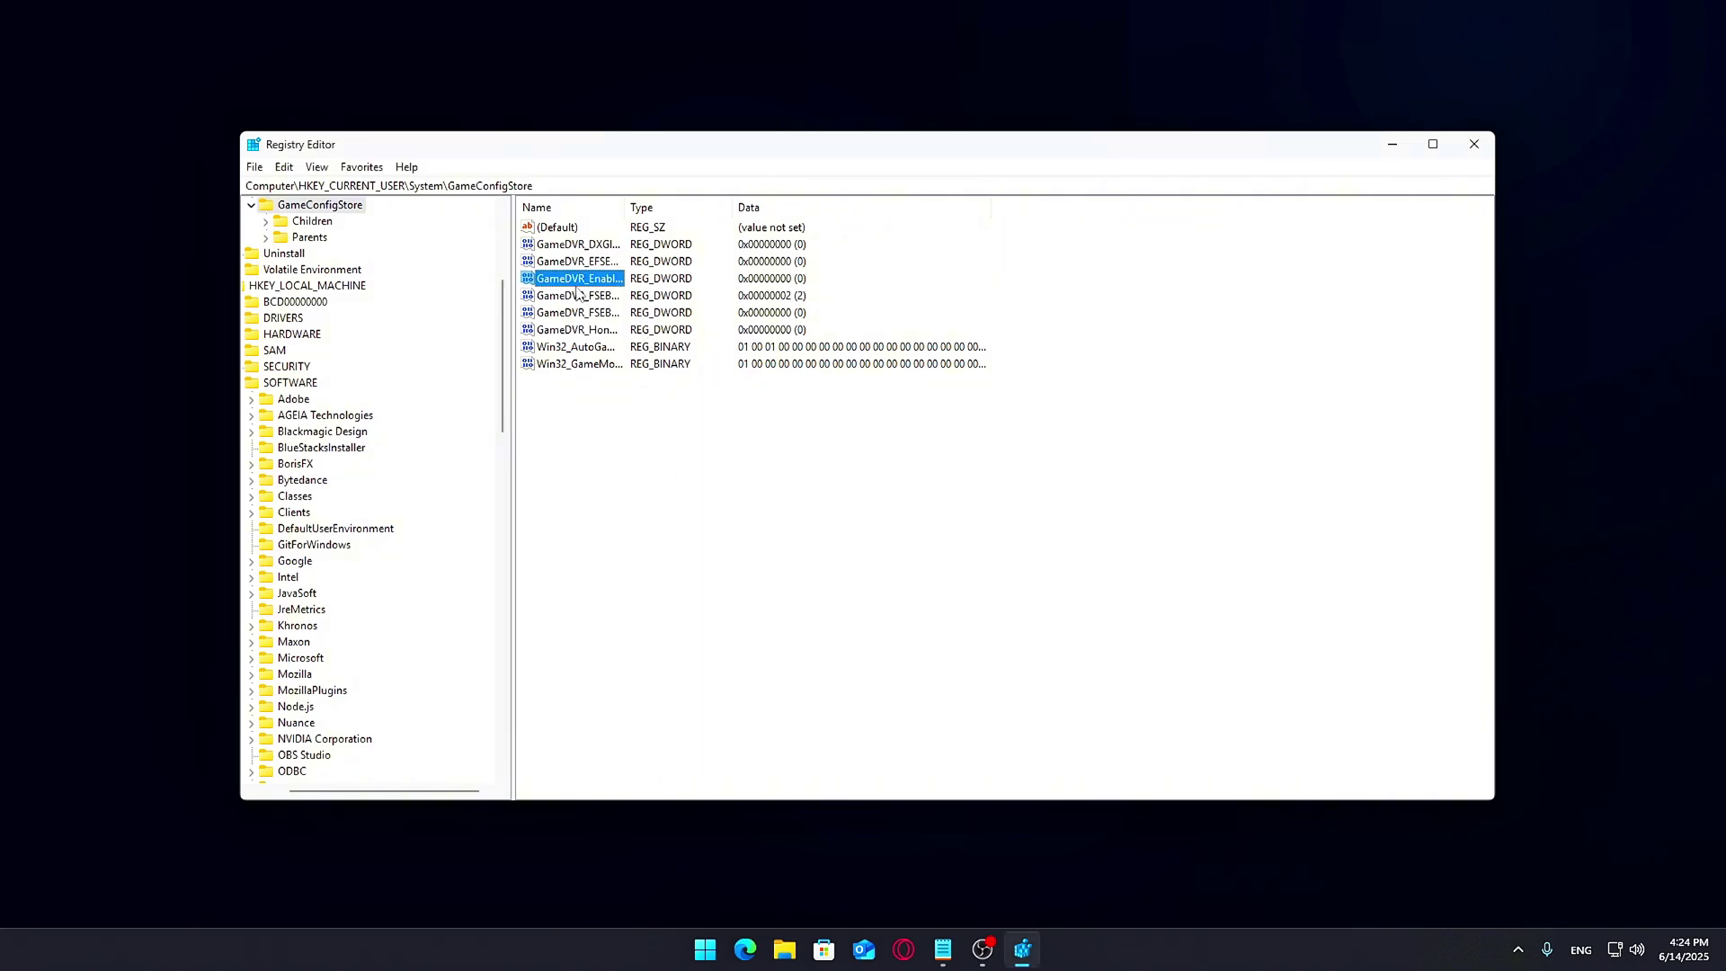
double_click(609, 286)
left_click_drag(406, 226, 823, 336)
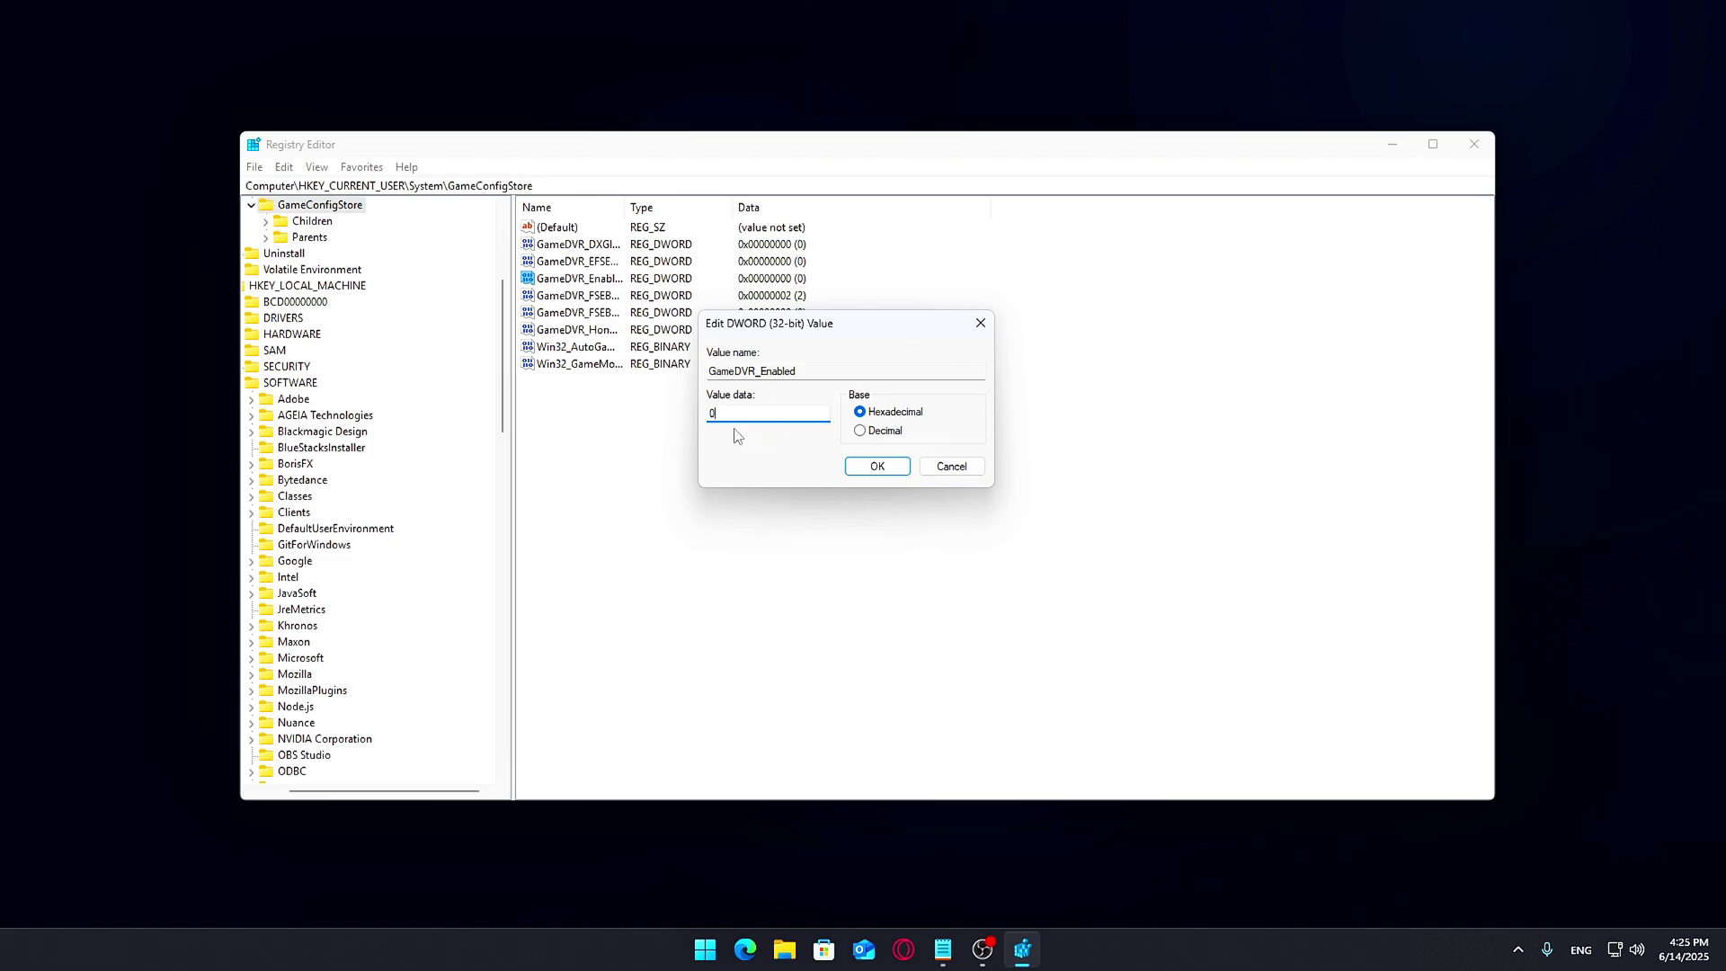
left_click(864, 466)
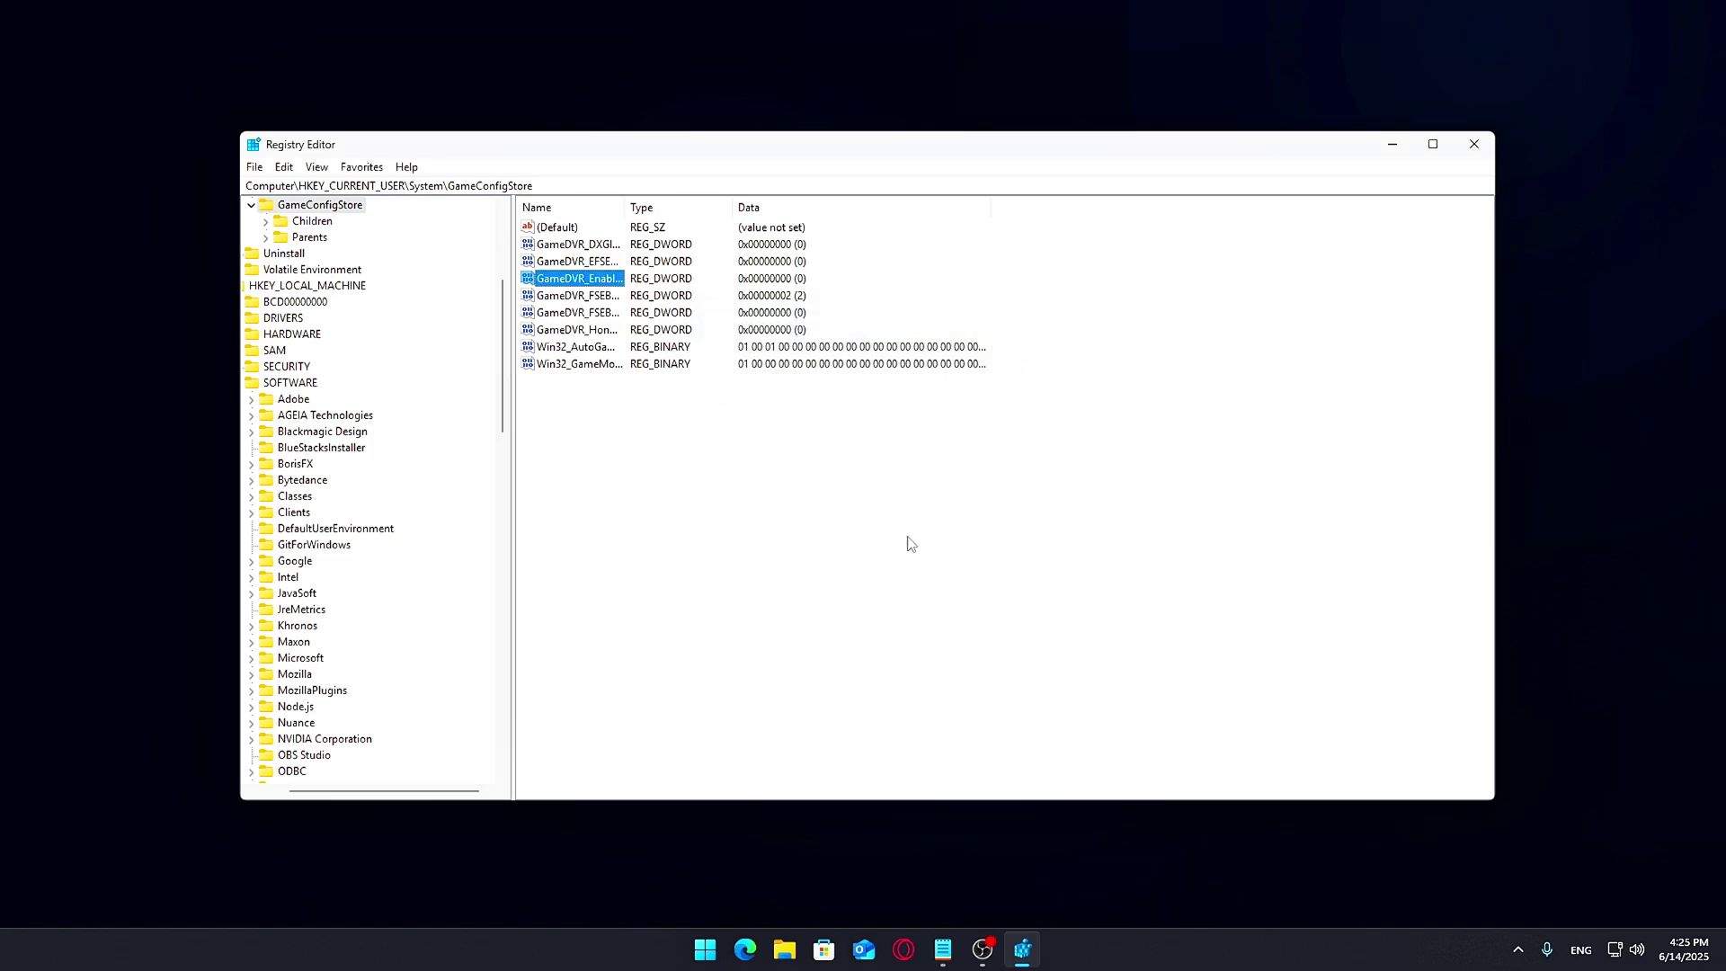
Step: Go to the PolicyManager AllowGameDVR key and change its value entry from 1 to 0
left_click(691, 183)
key("BackSpace")
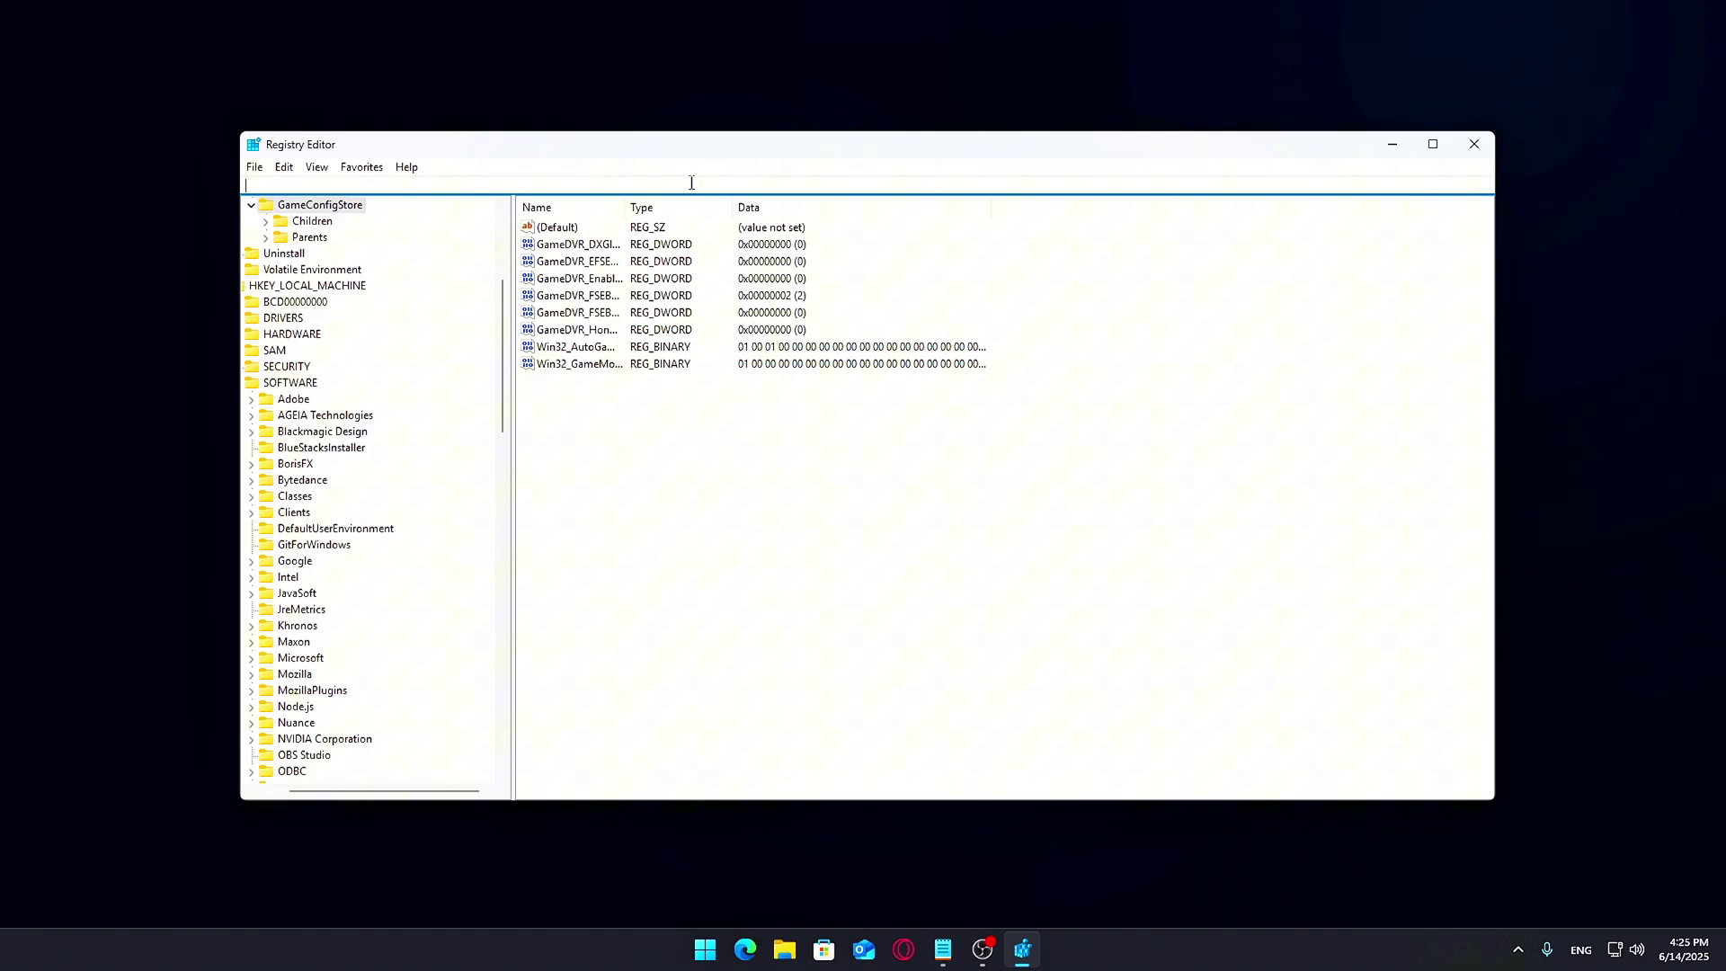
key("Return")
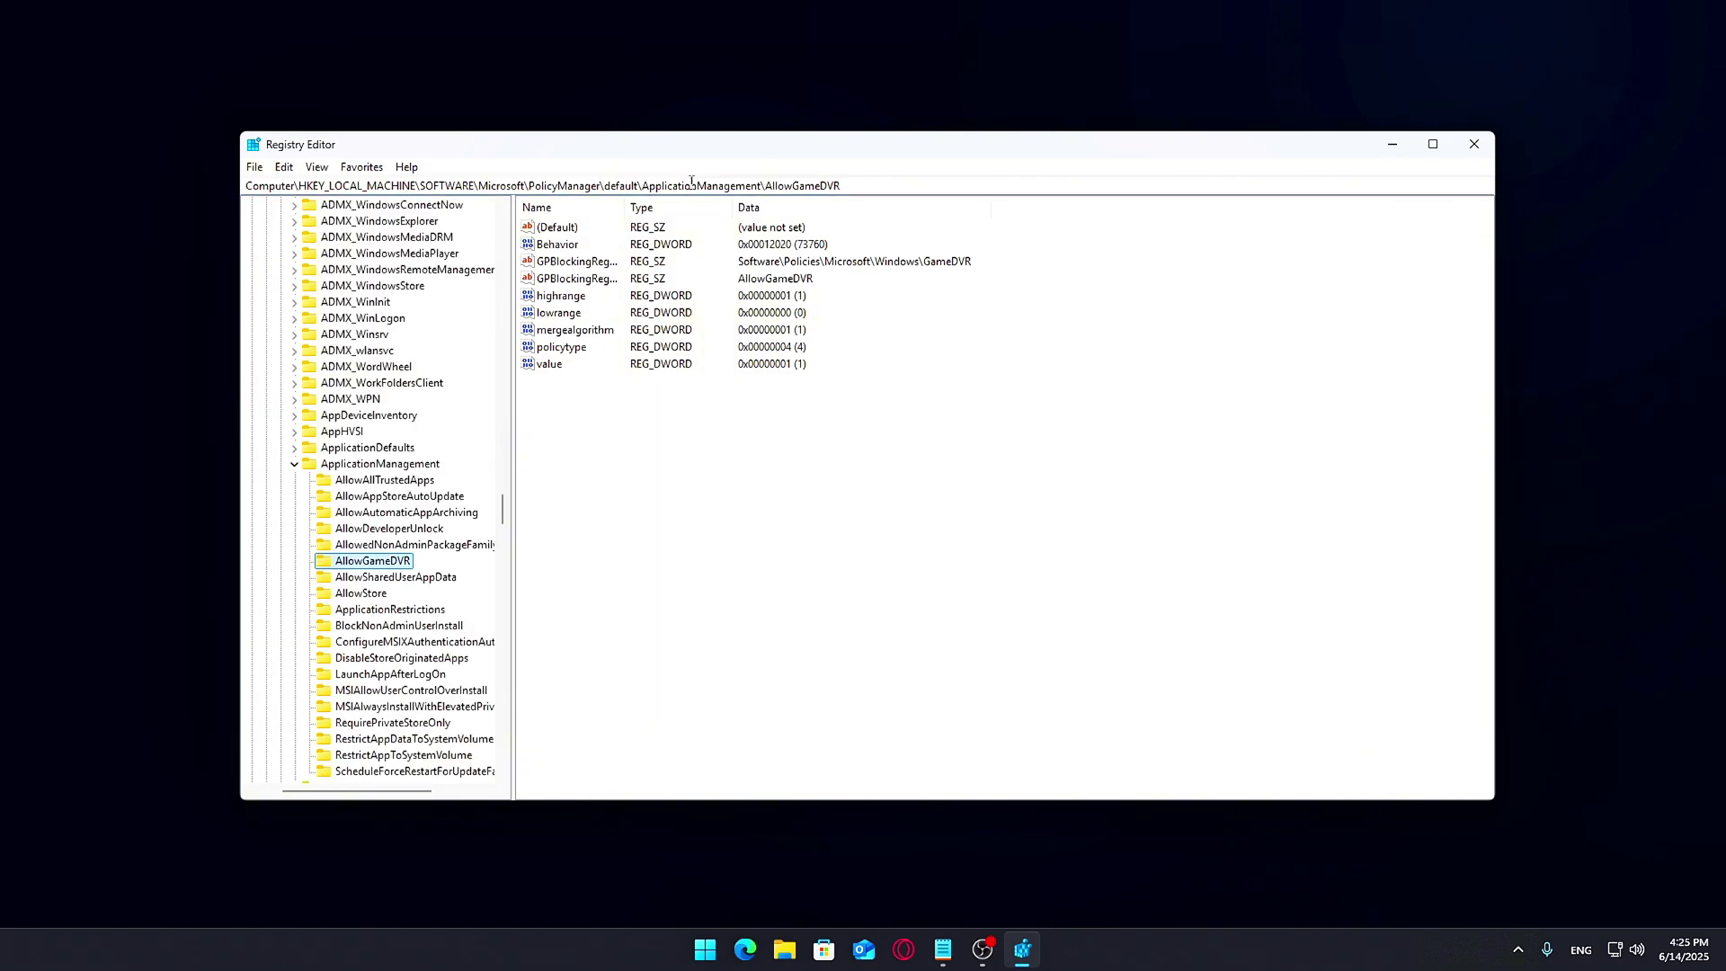
double_click(552, 364)
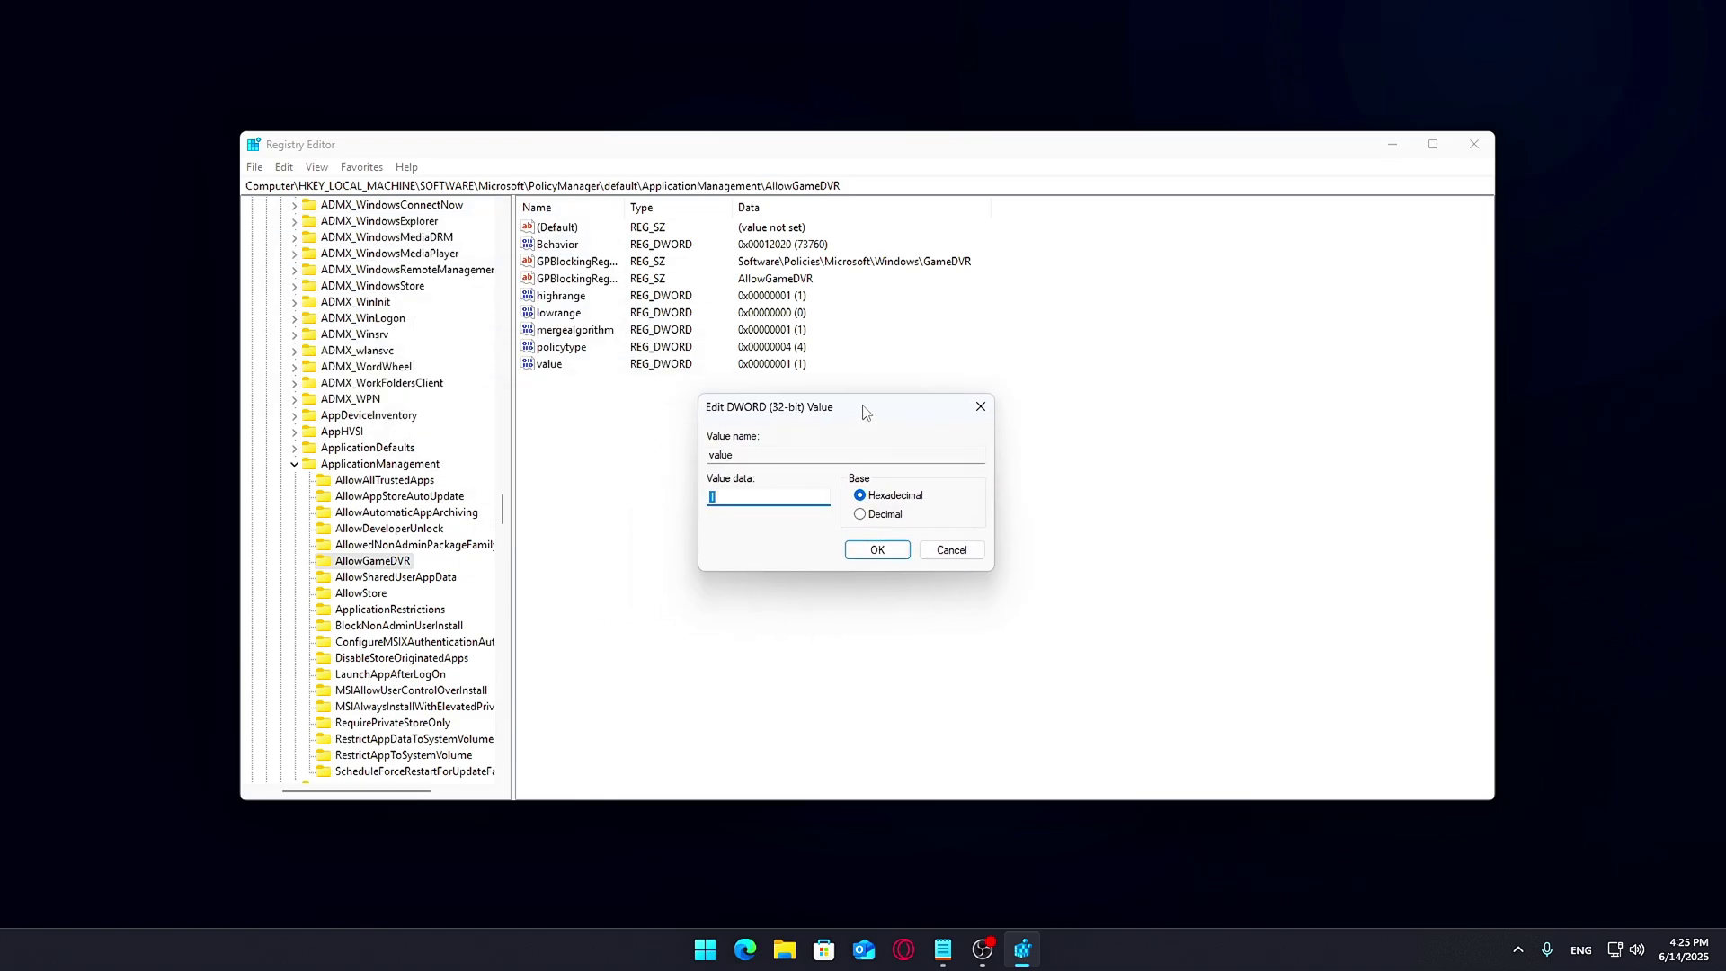
left_click(861, 555)
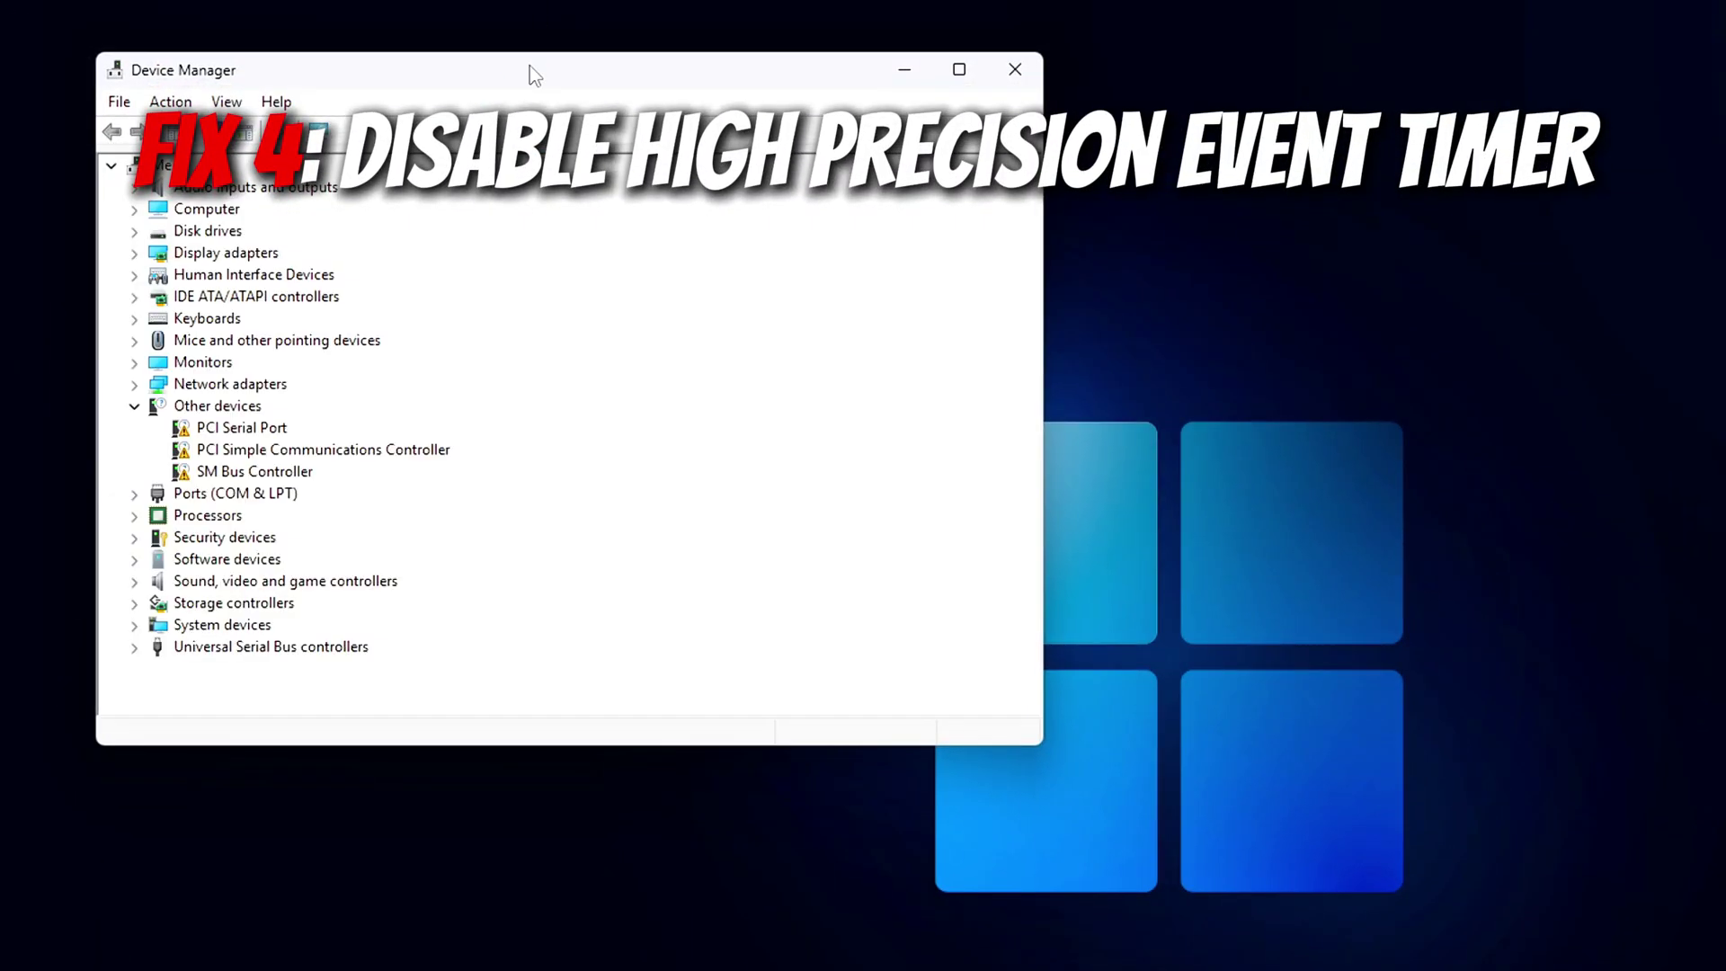
Step: Expand System devices and disable the High precision event timer, confirming with Yes
left_click_drag(522, 65, 869, 184)
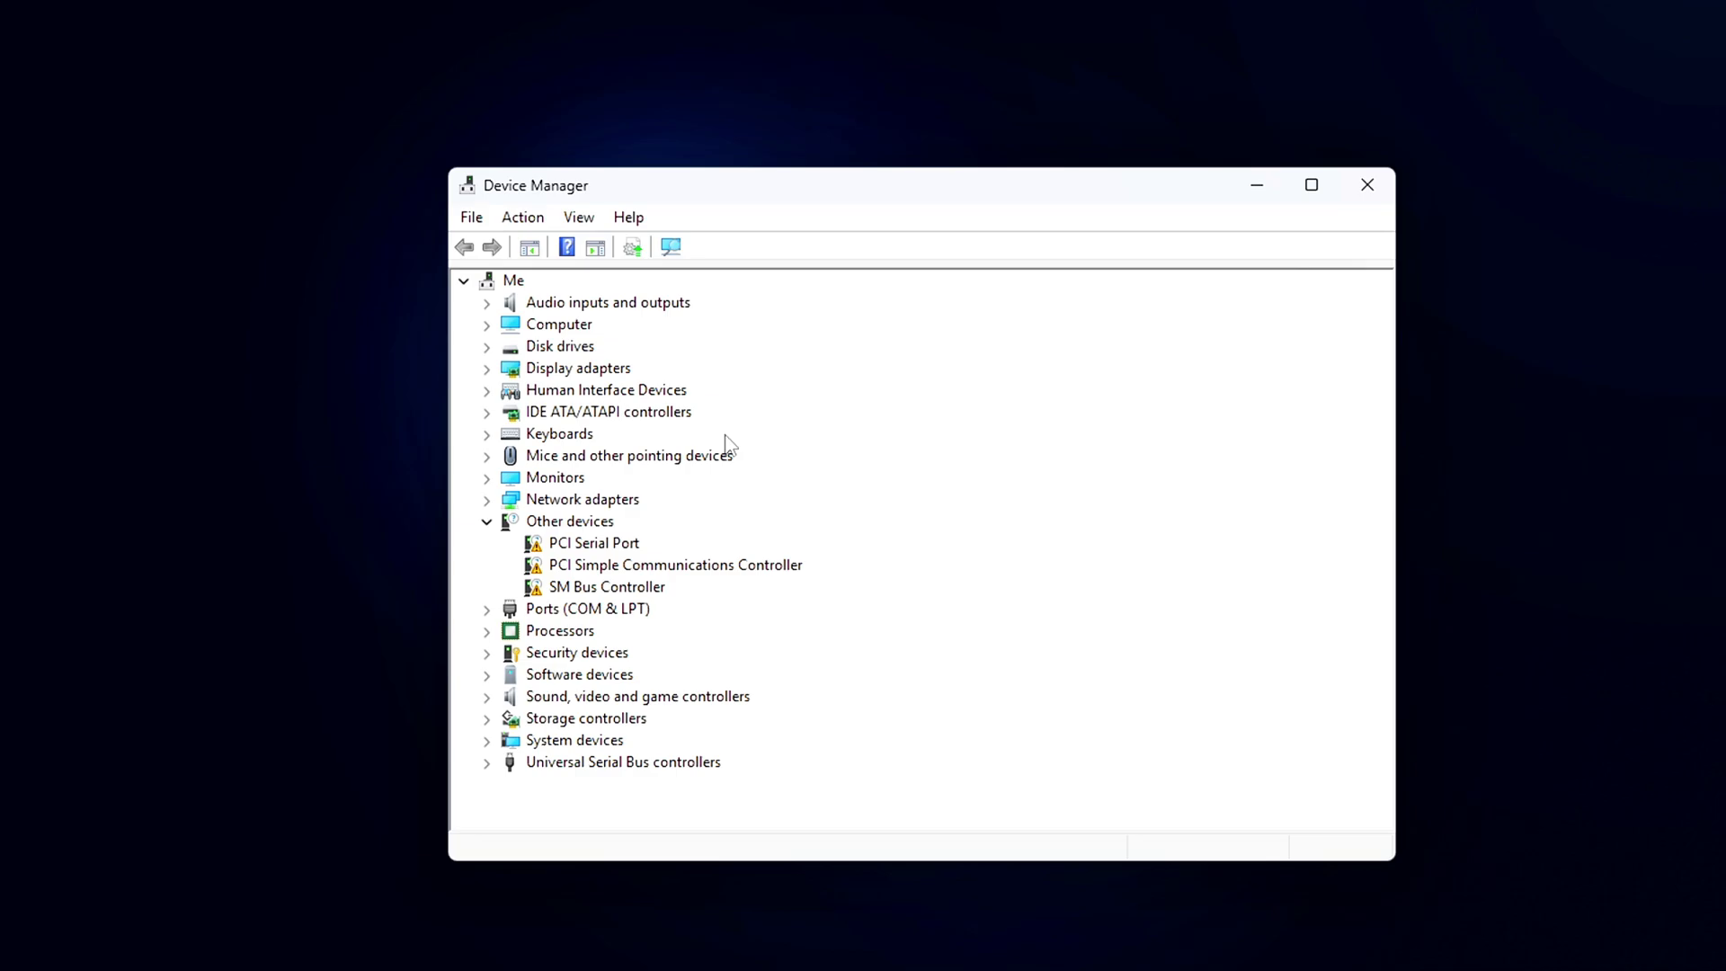
left_click(486, 522)
left_click(501, 681)
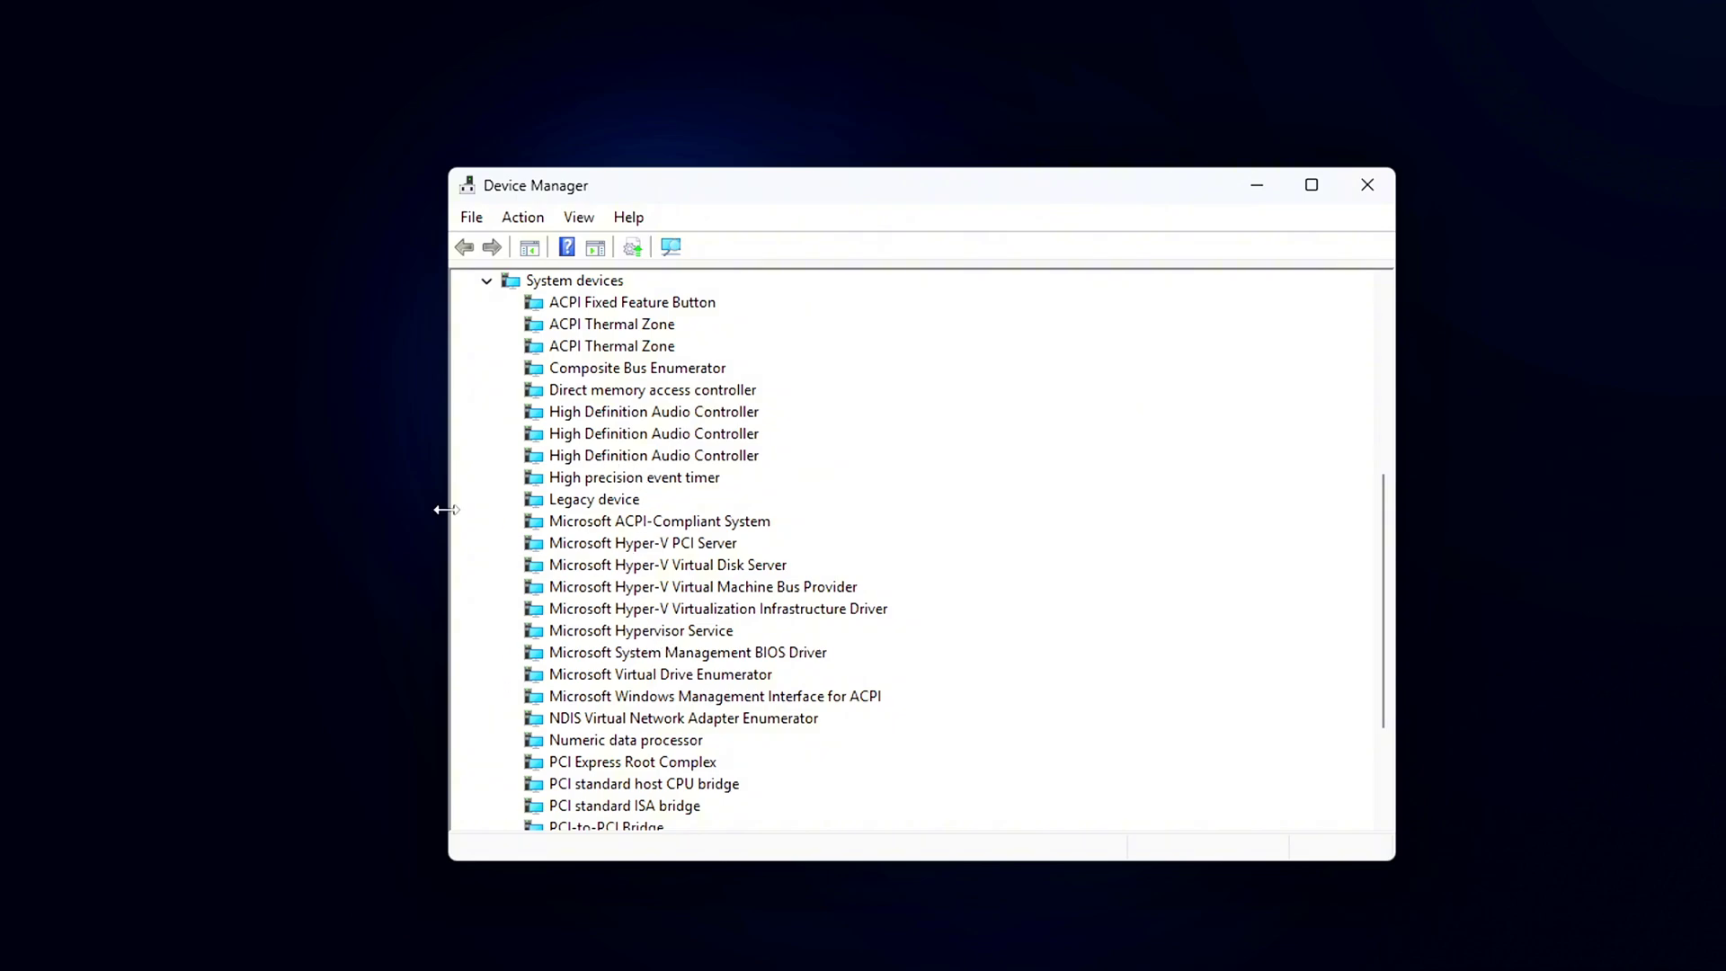
left_click(525, 479)
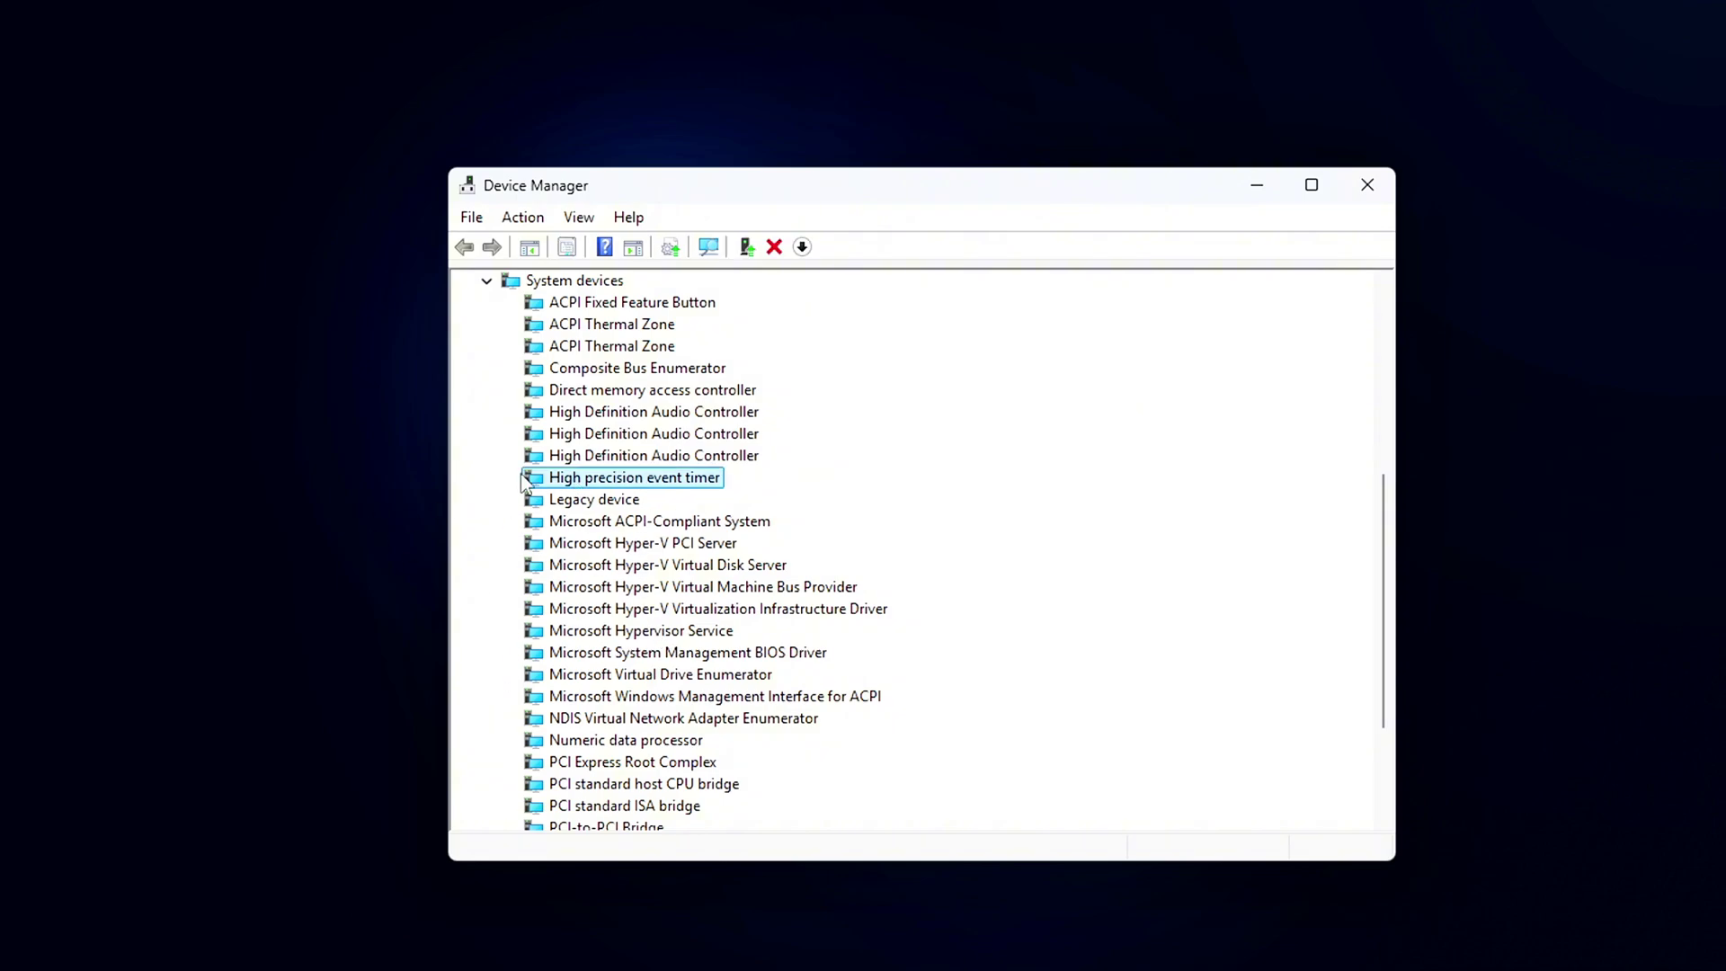
right_click(621, 481)
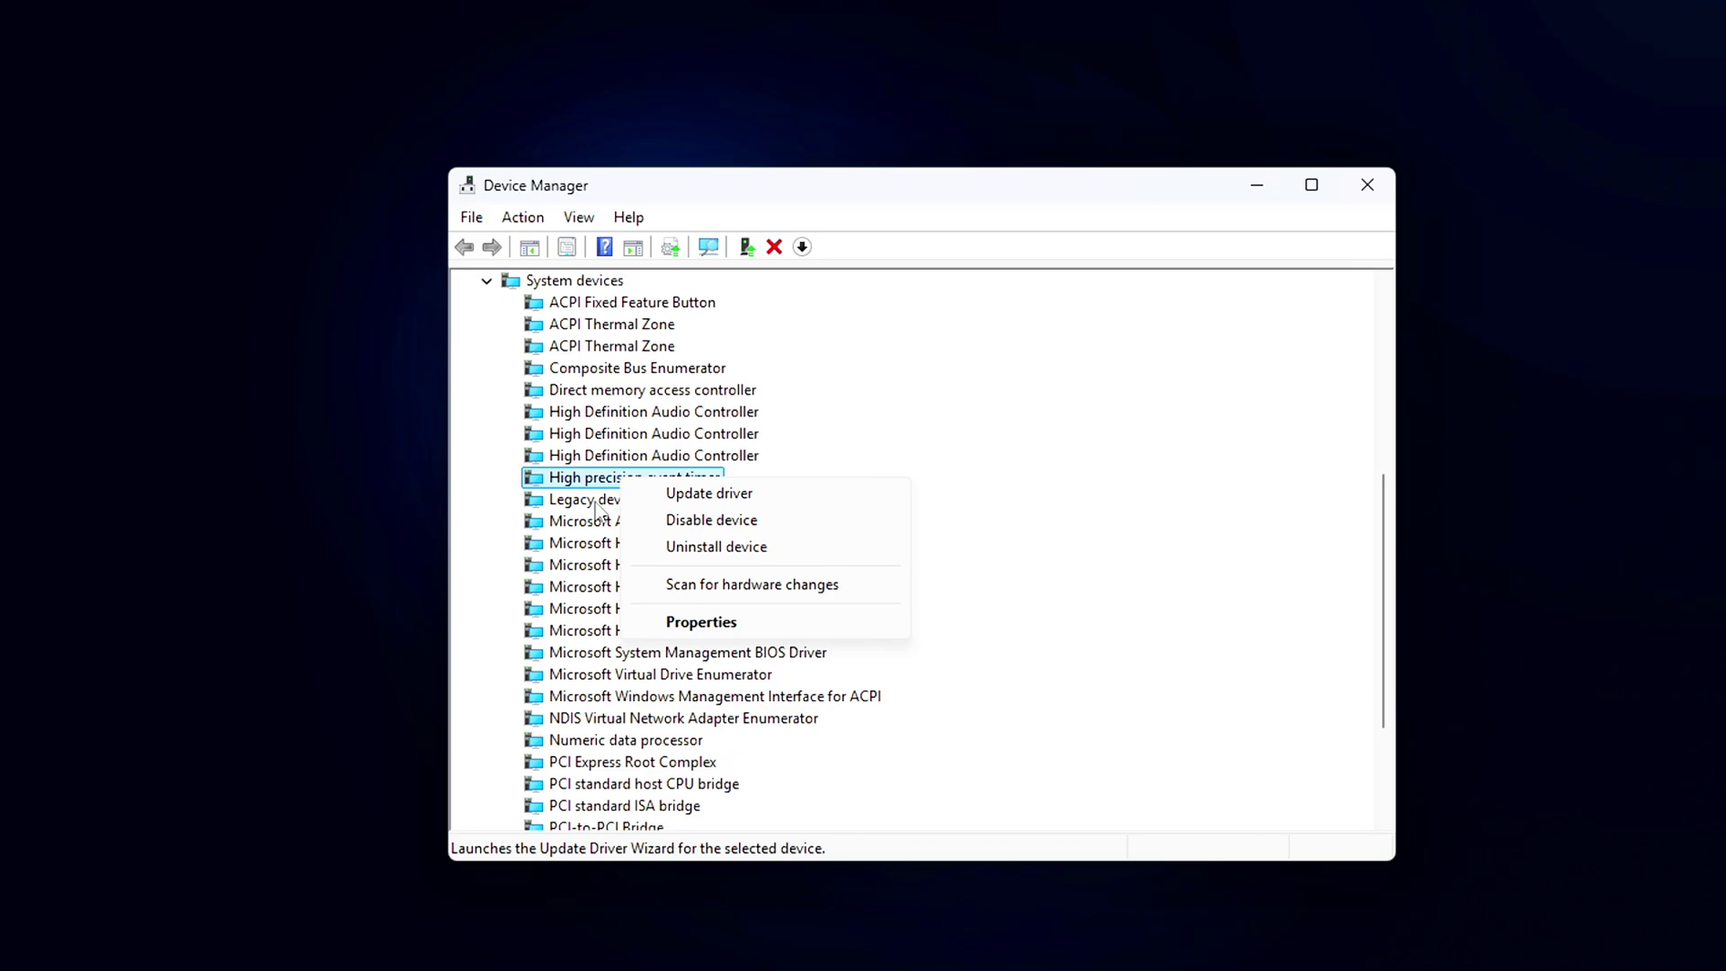
left_click(710, 522)
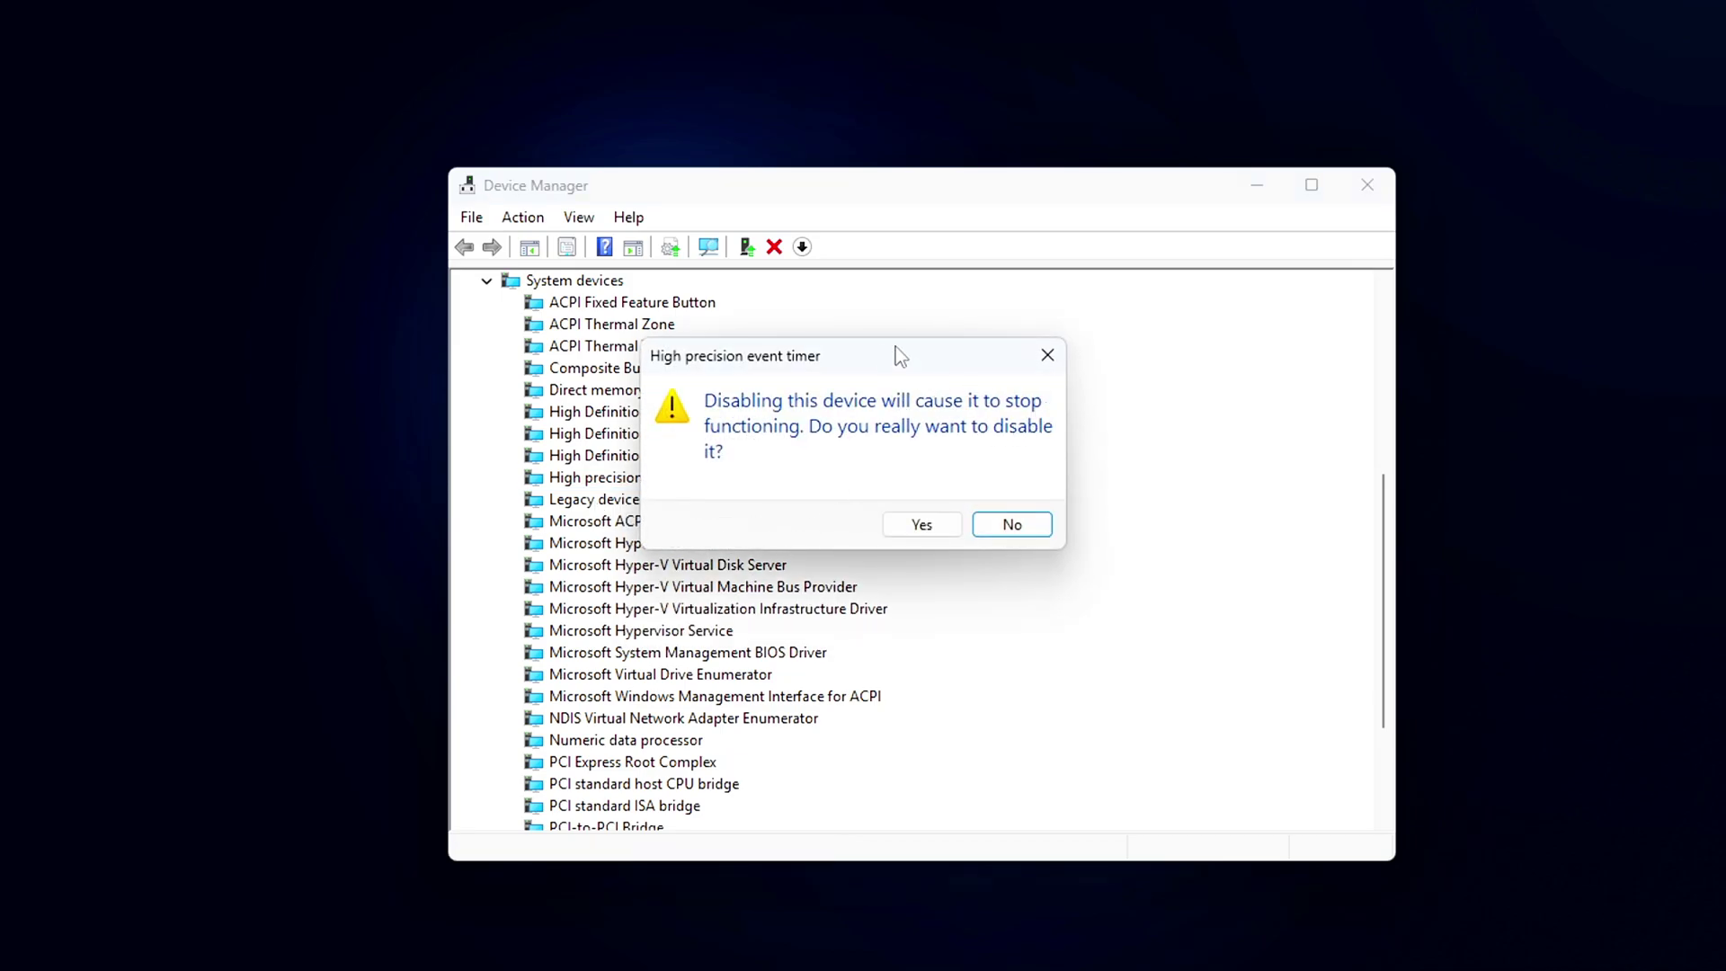
left_click(921, 524)
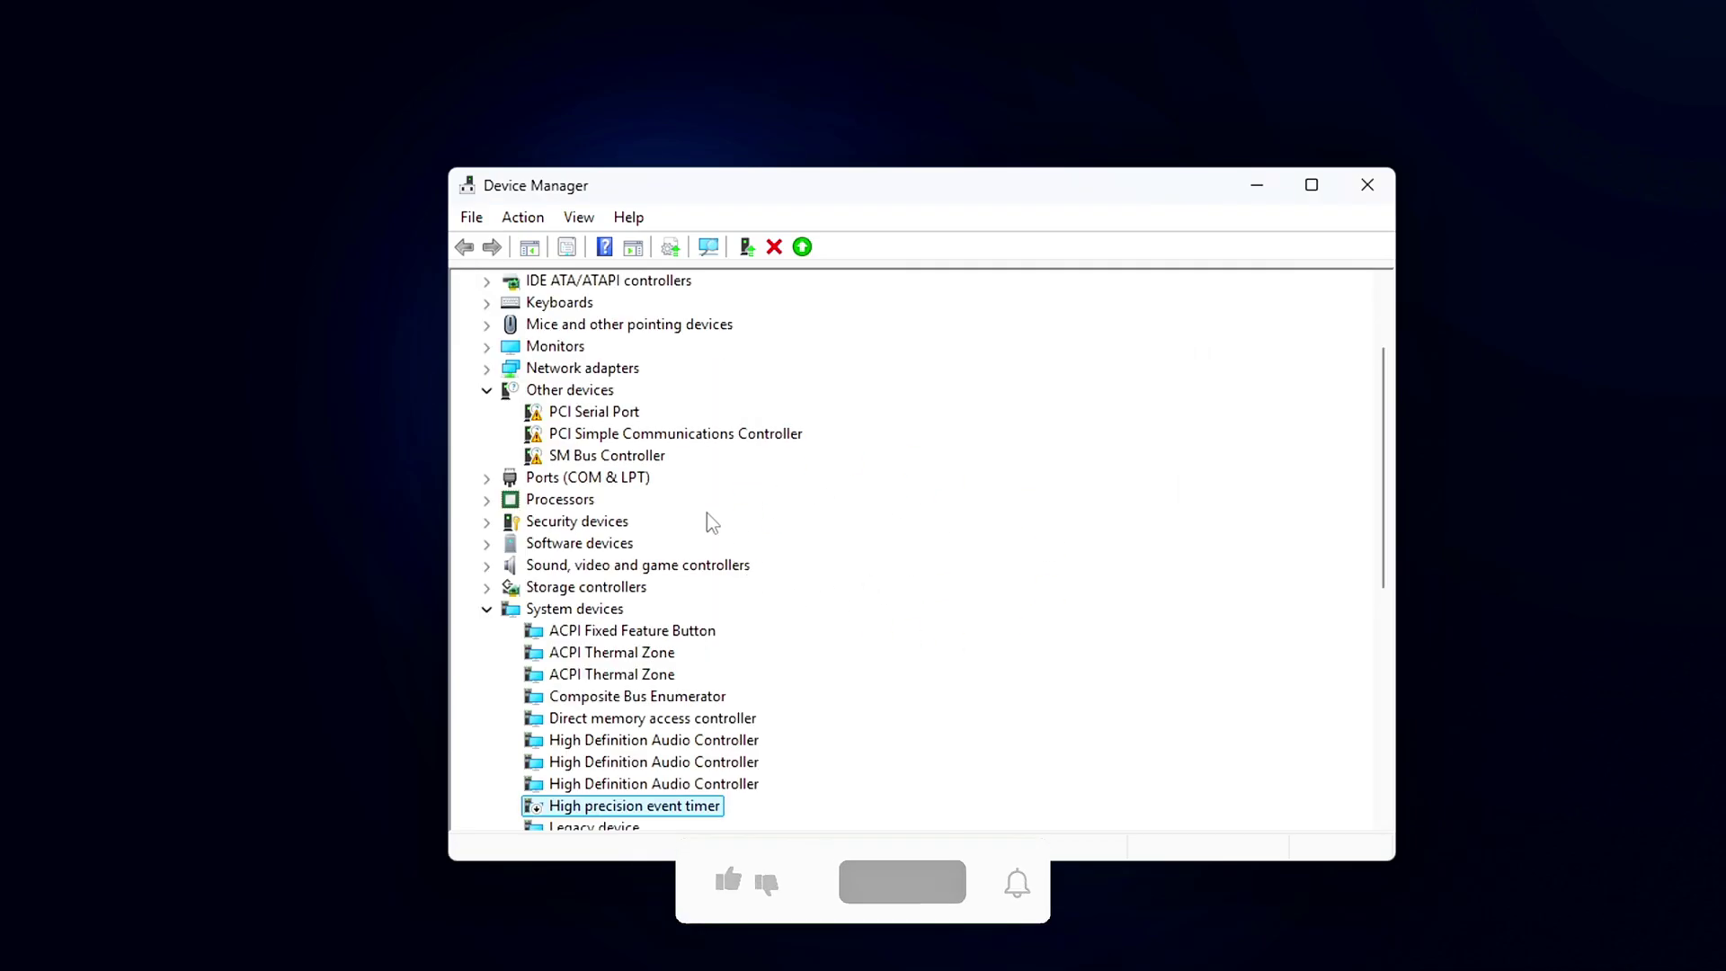
scroll(712, 523, "down", 3)
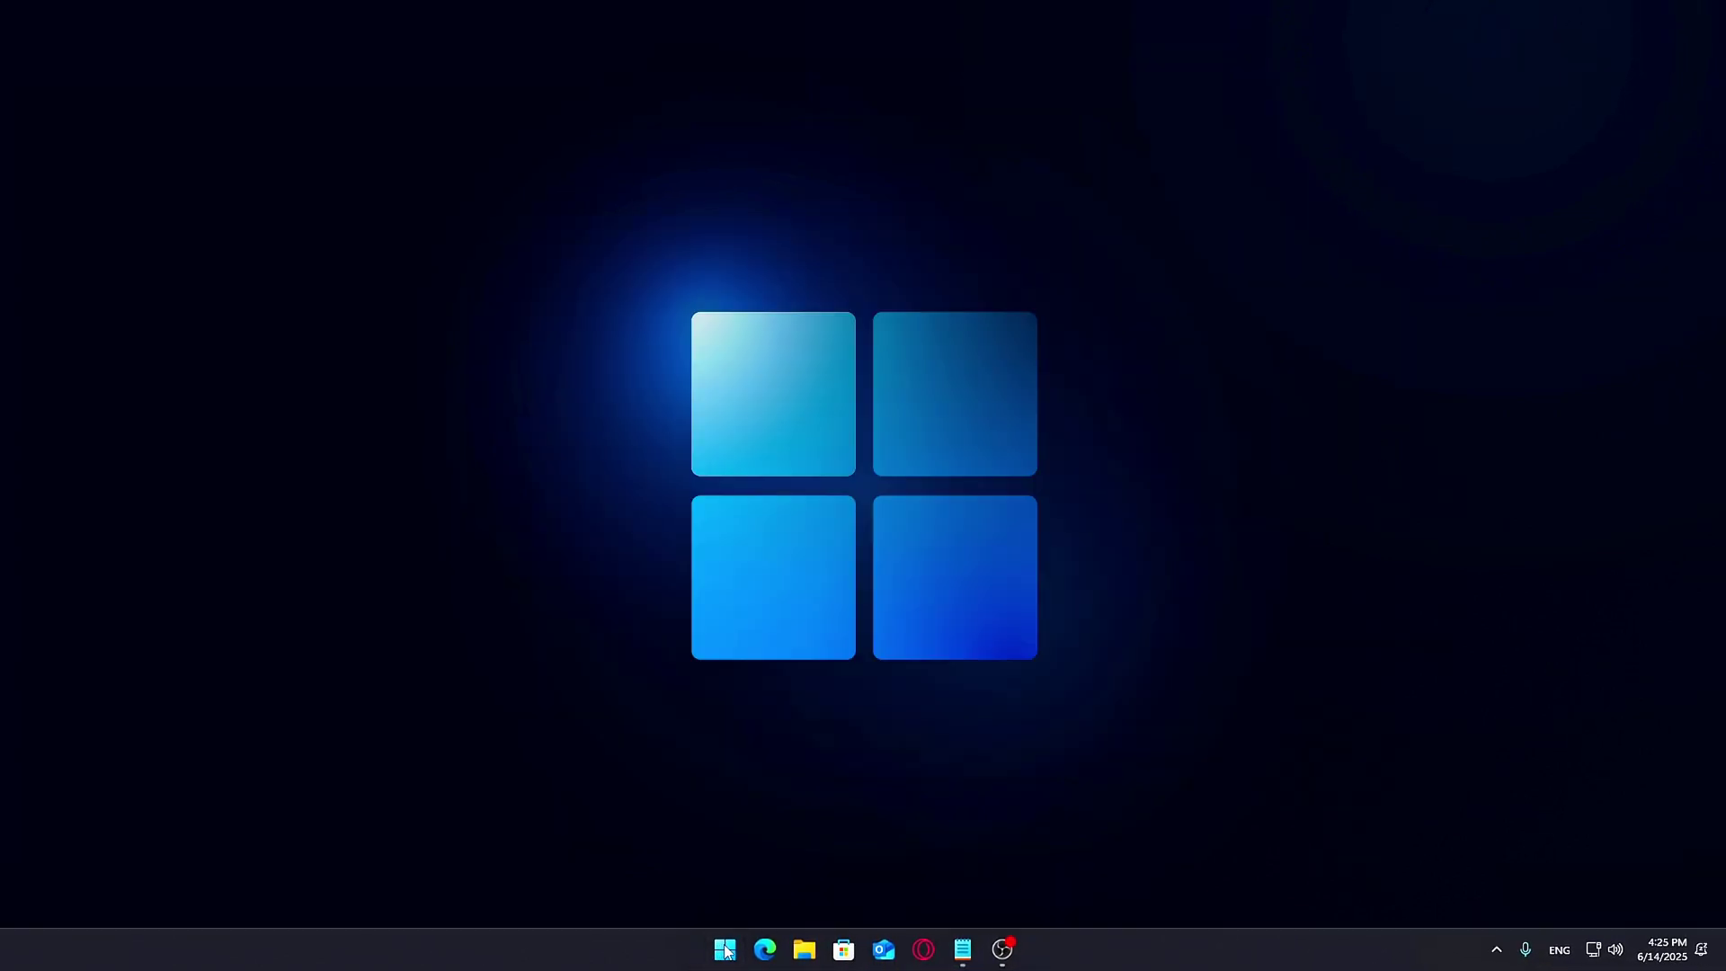
Step: Reopen Device Manager from Win+X and disable the High precision event timer again
key("super+x")
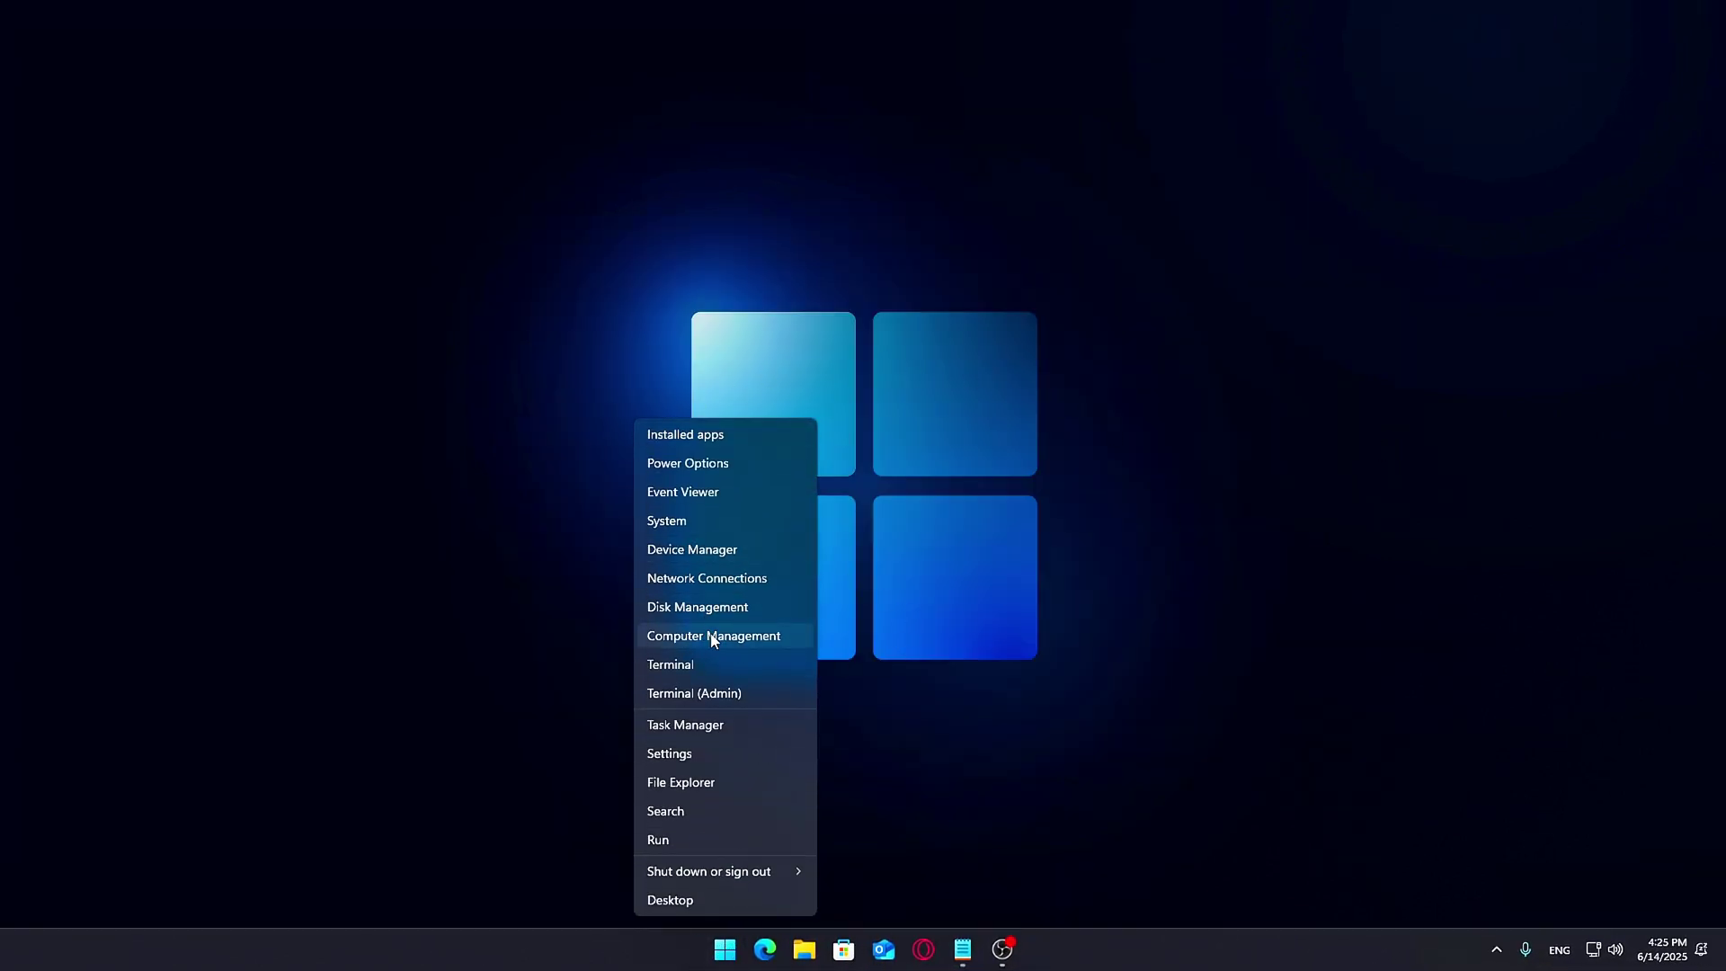
left_click(737, 551)
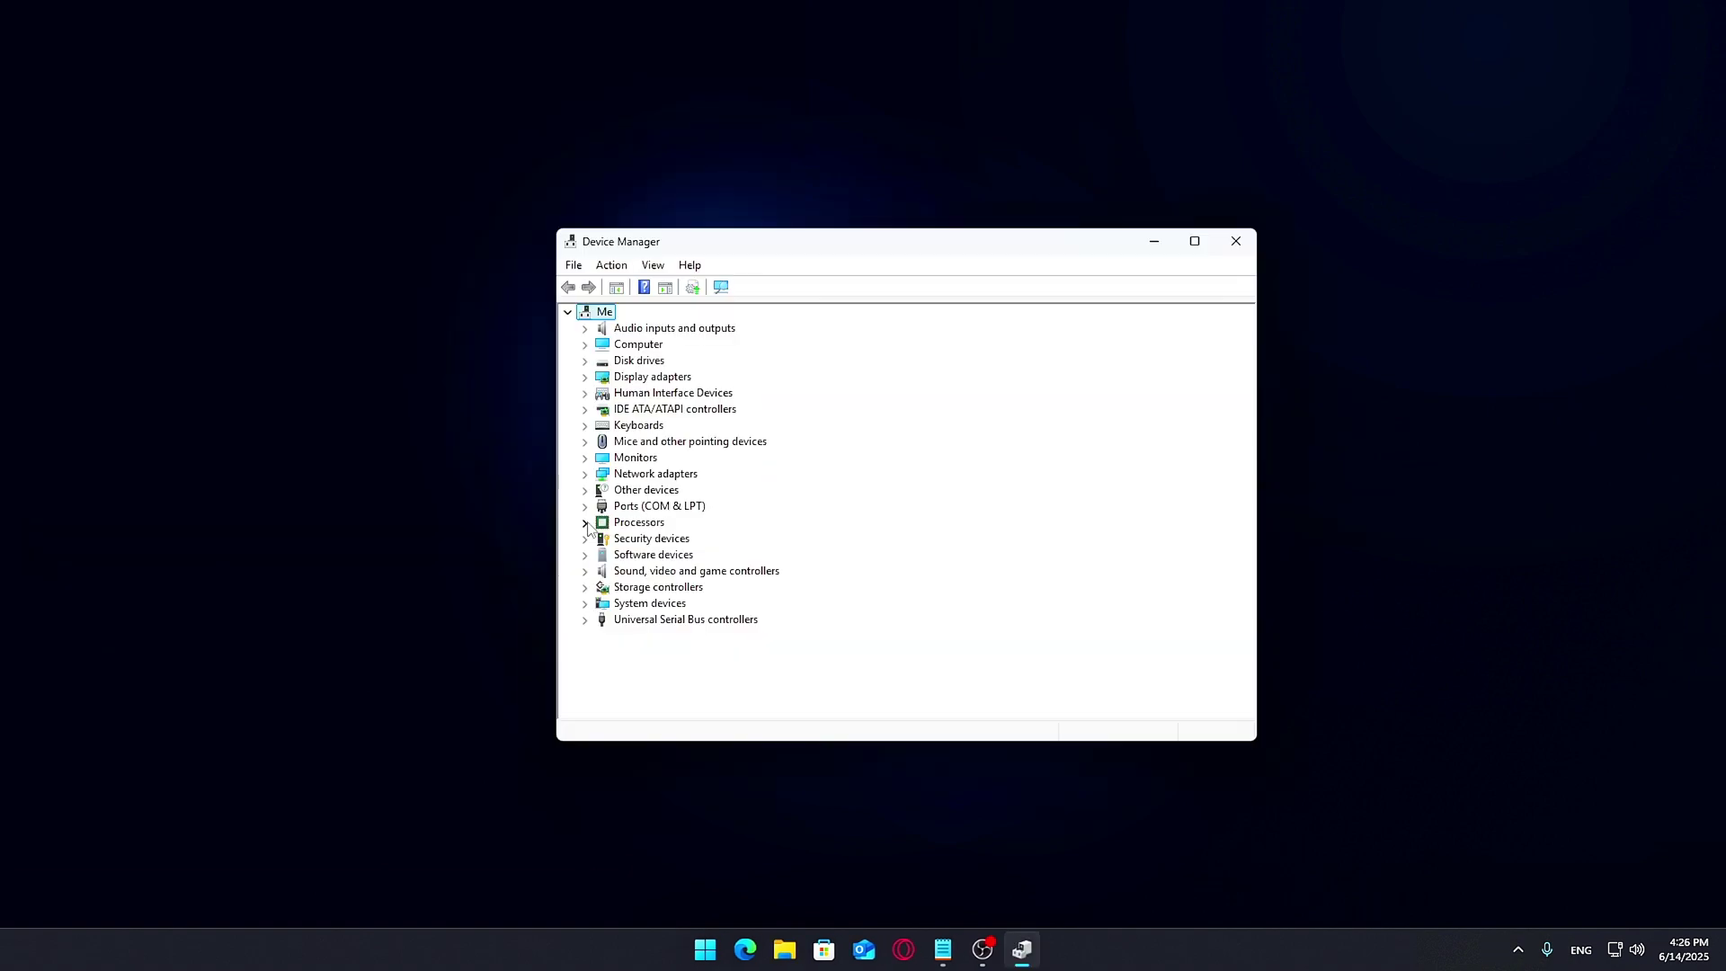
left_click(595, 601)
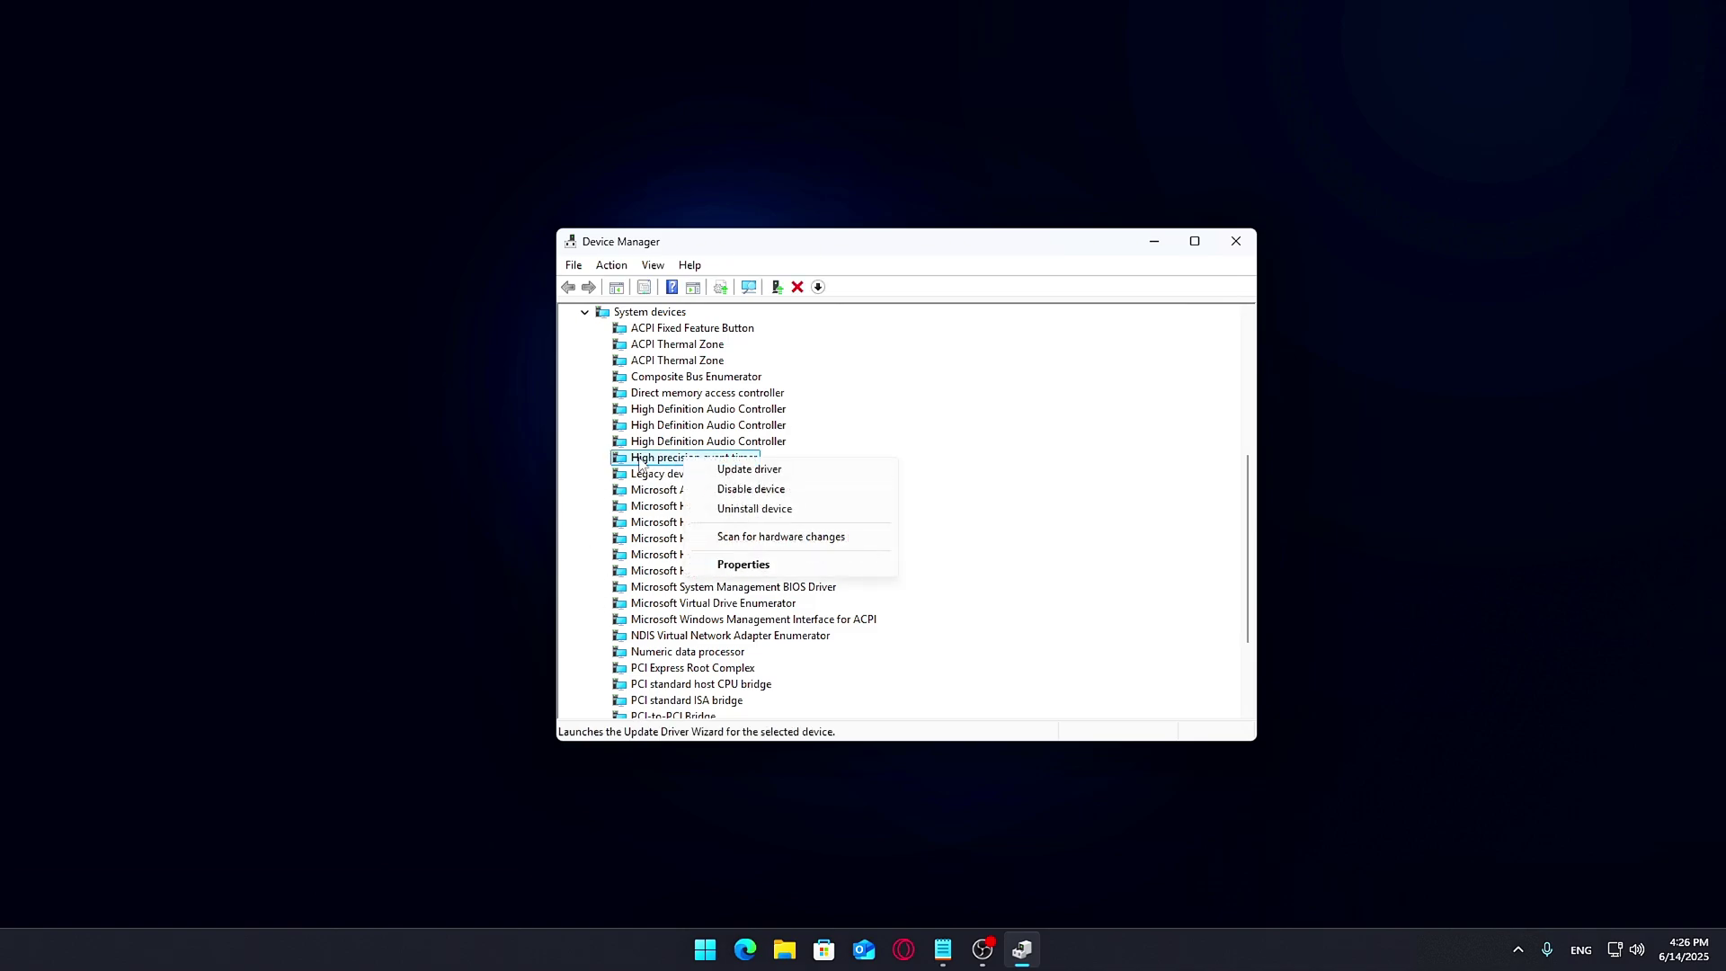
left_click(748, 493)
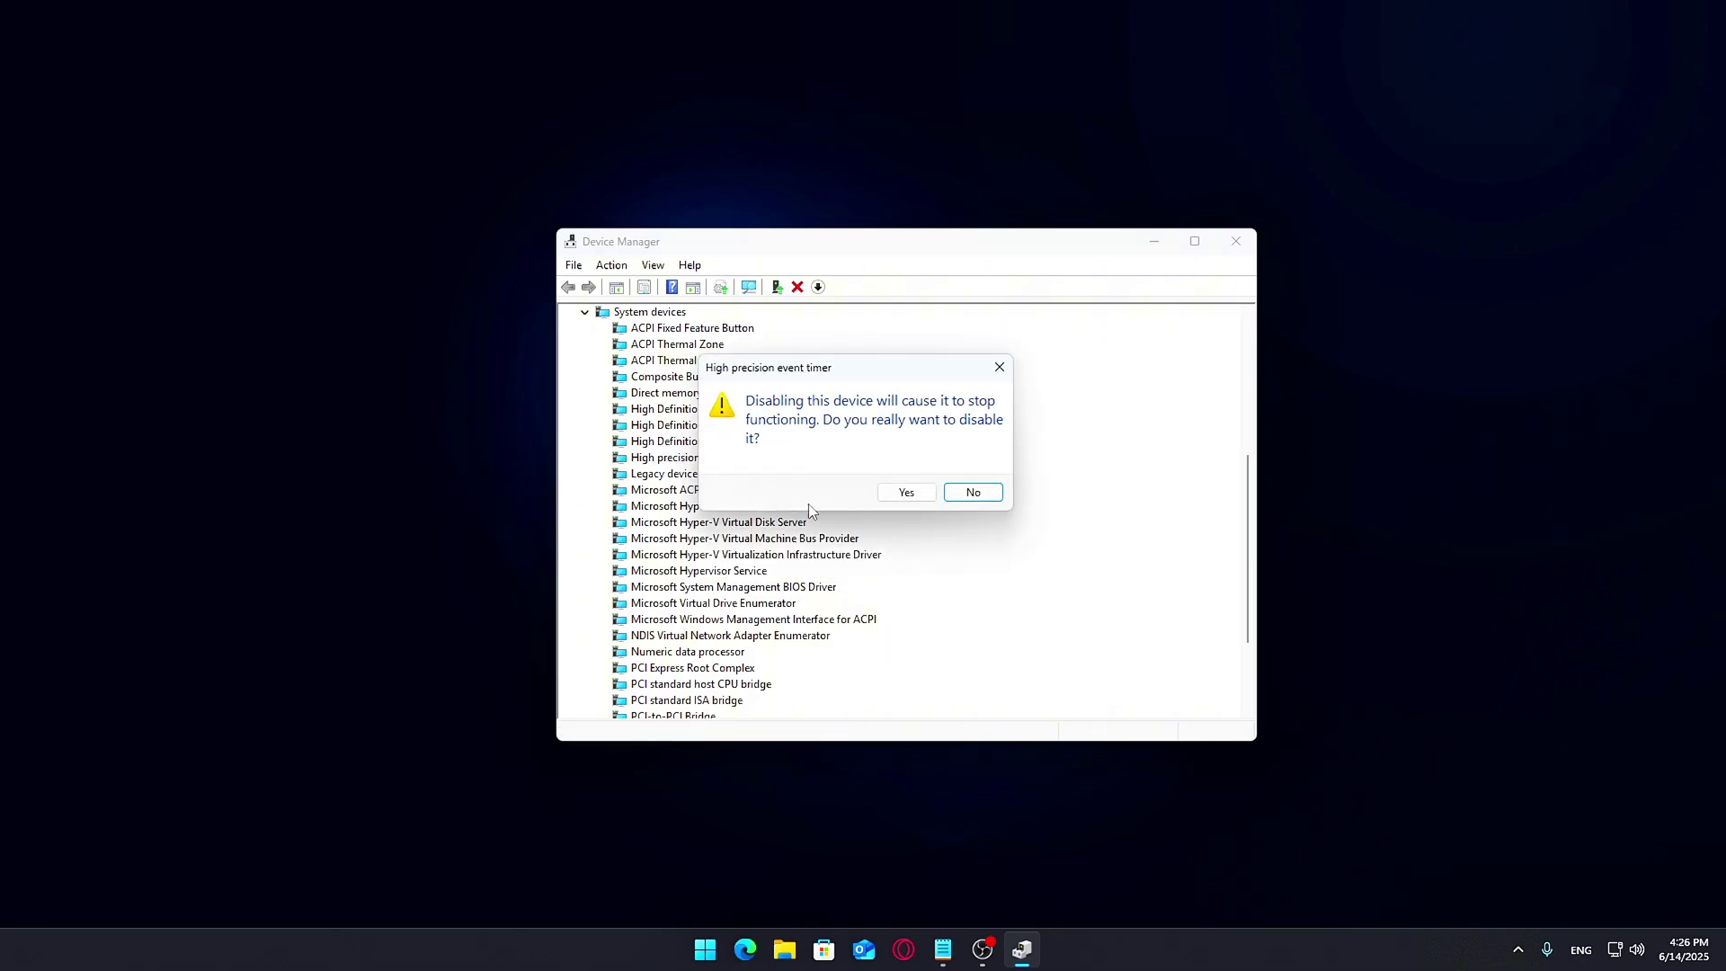
left_click_drag(889, 365, 983, 376)
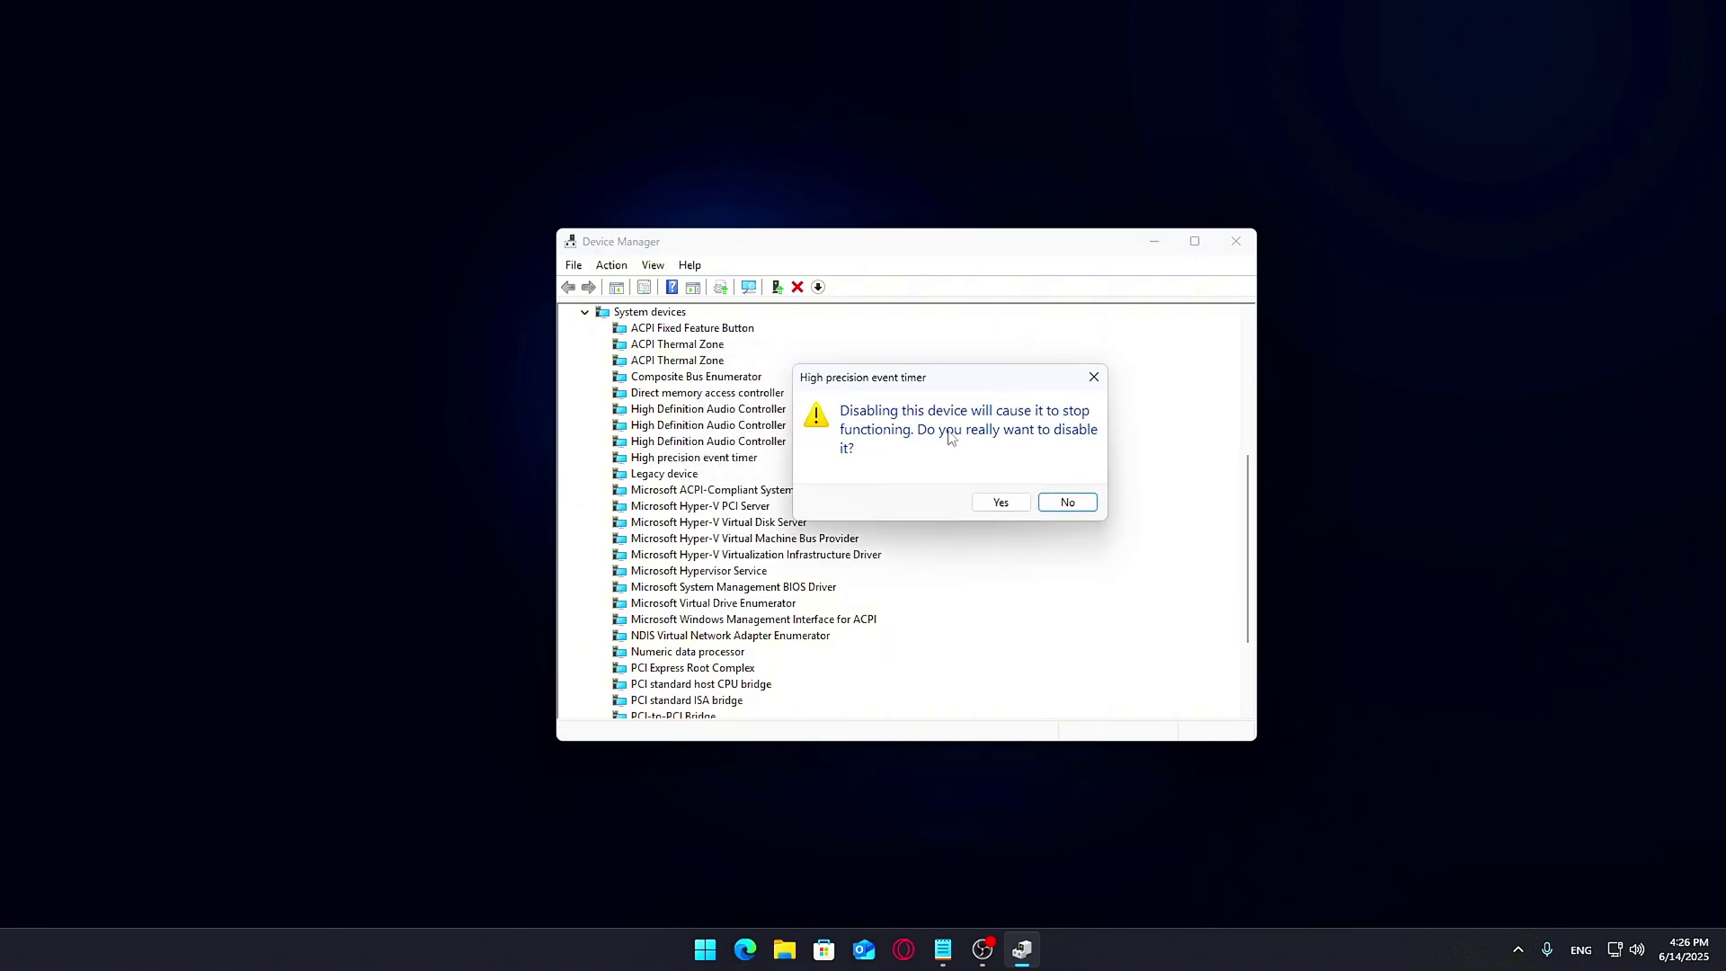
left_click(998, 503)
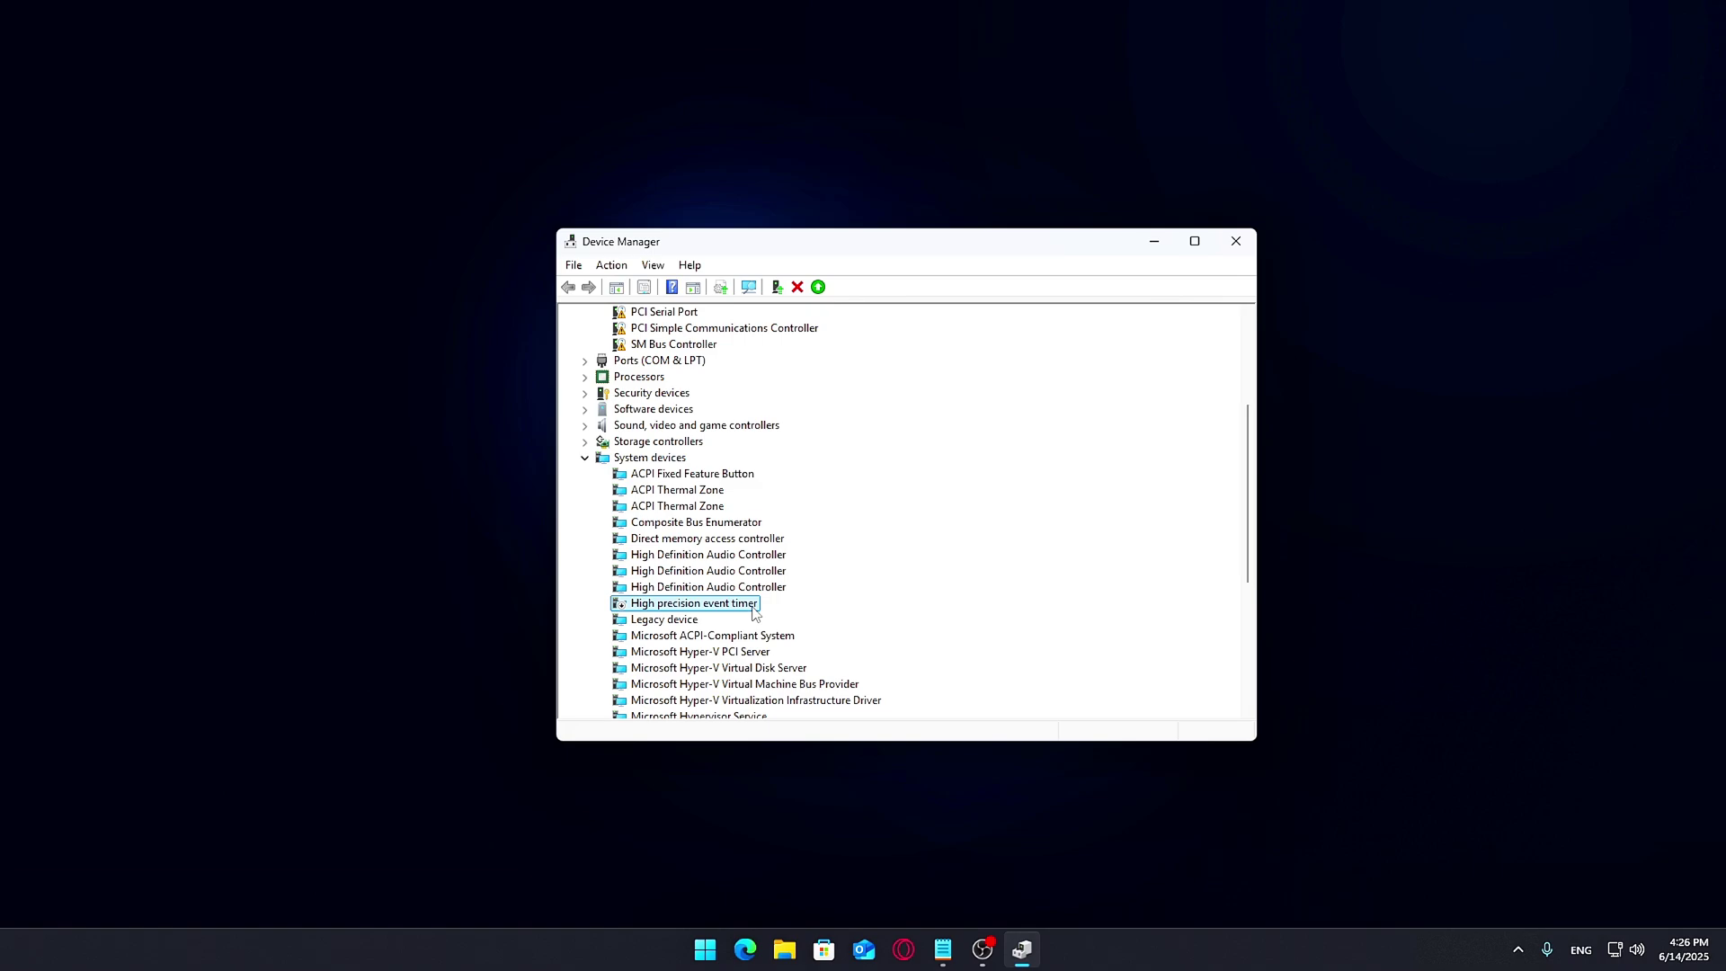
scroll(755, 612, "down", 1)
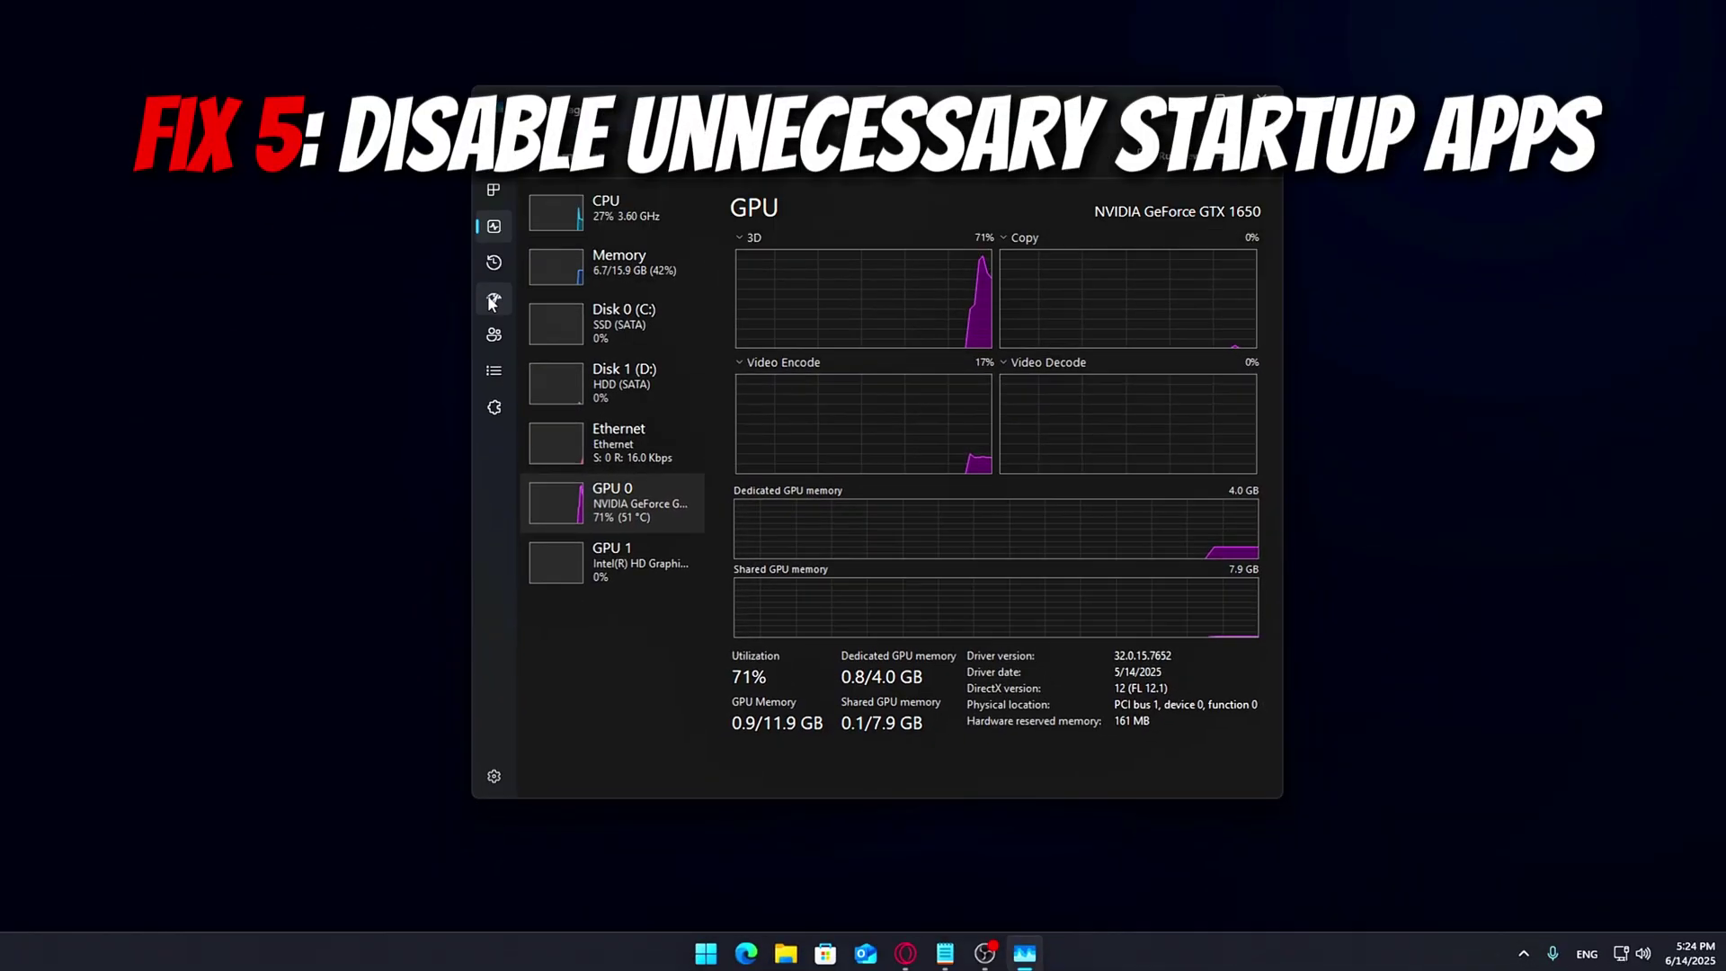
Step: In Startup apps, disable CCXProcess and jusched and enable steam
left_click(499, 299)
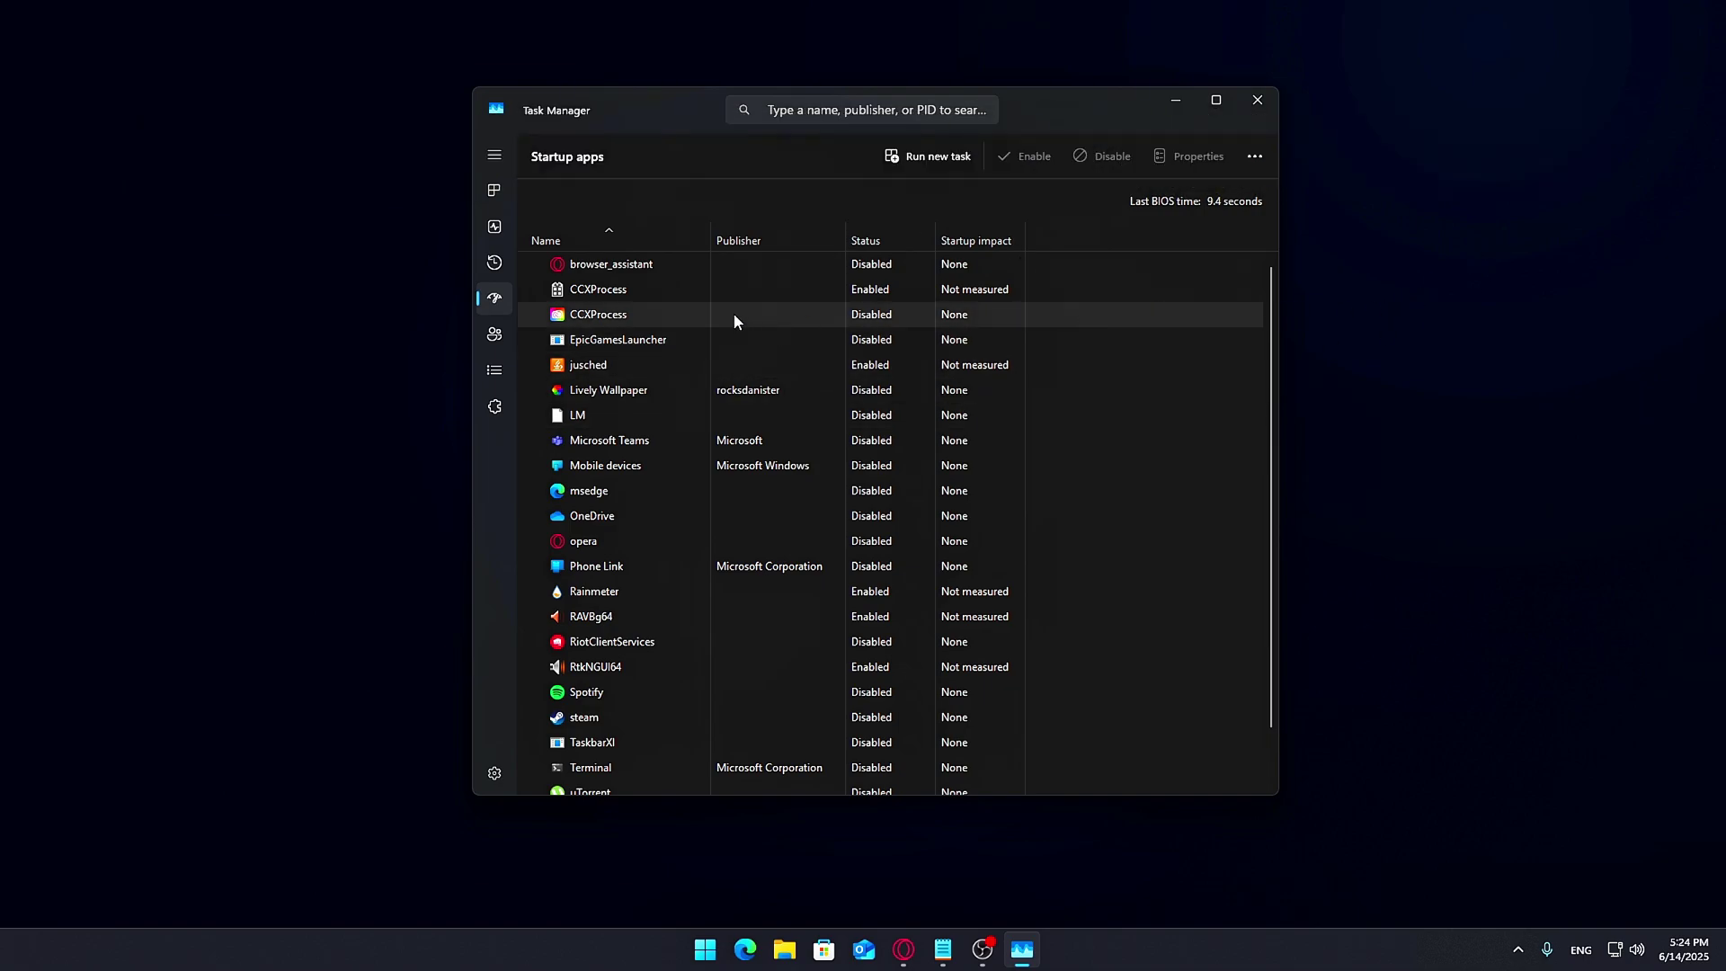
right_click(688, 289)
left_click(708, 302)
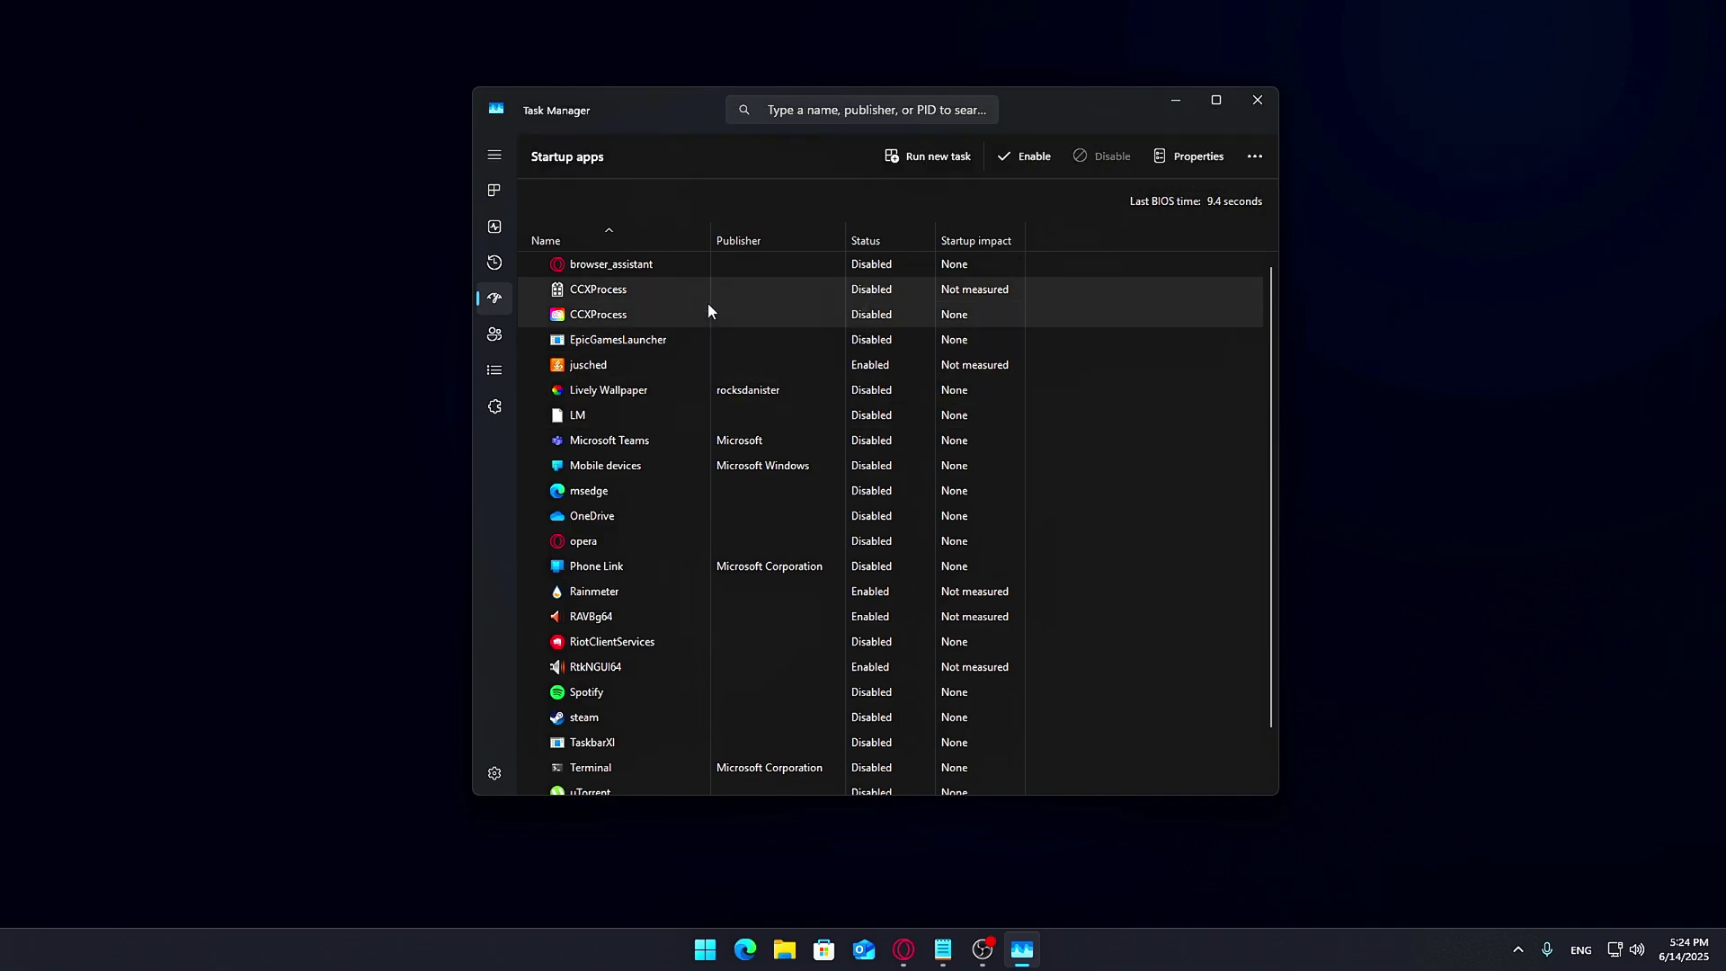
right_click(694, 364)
left_click(706, 378)
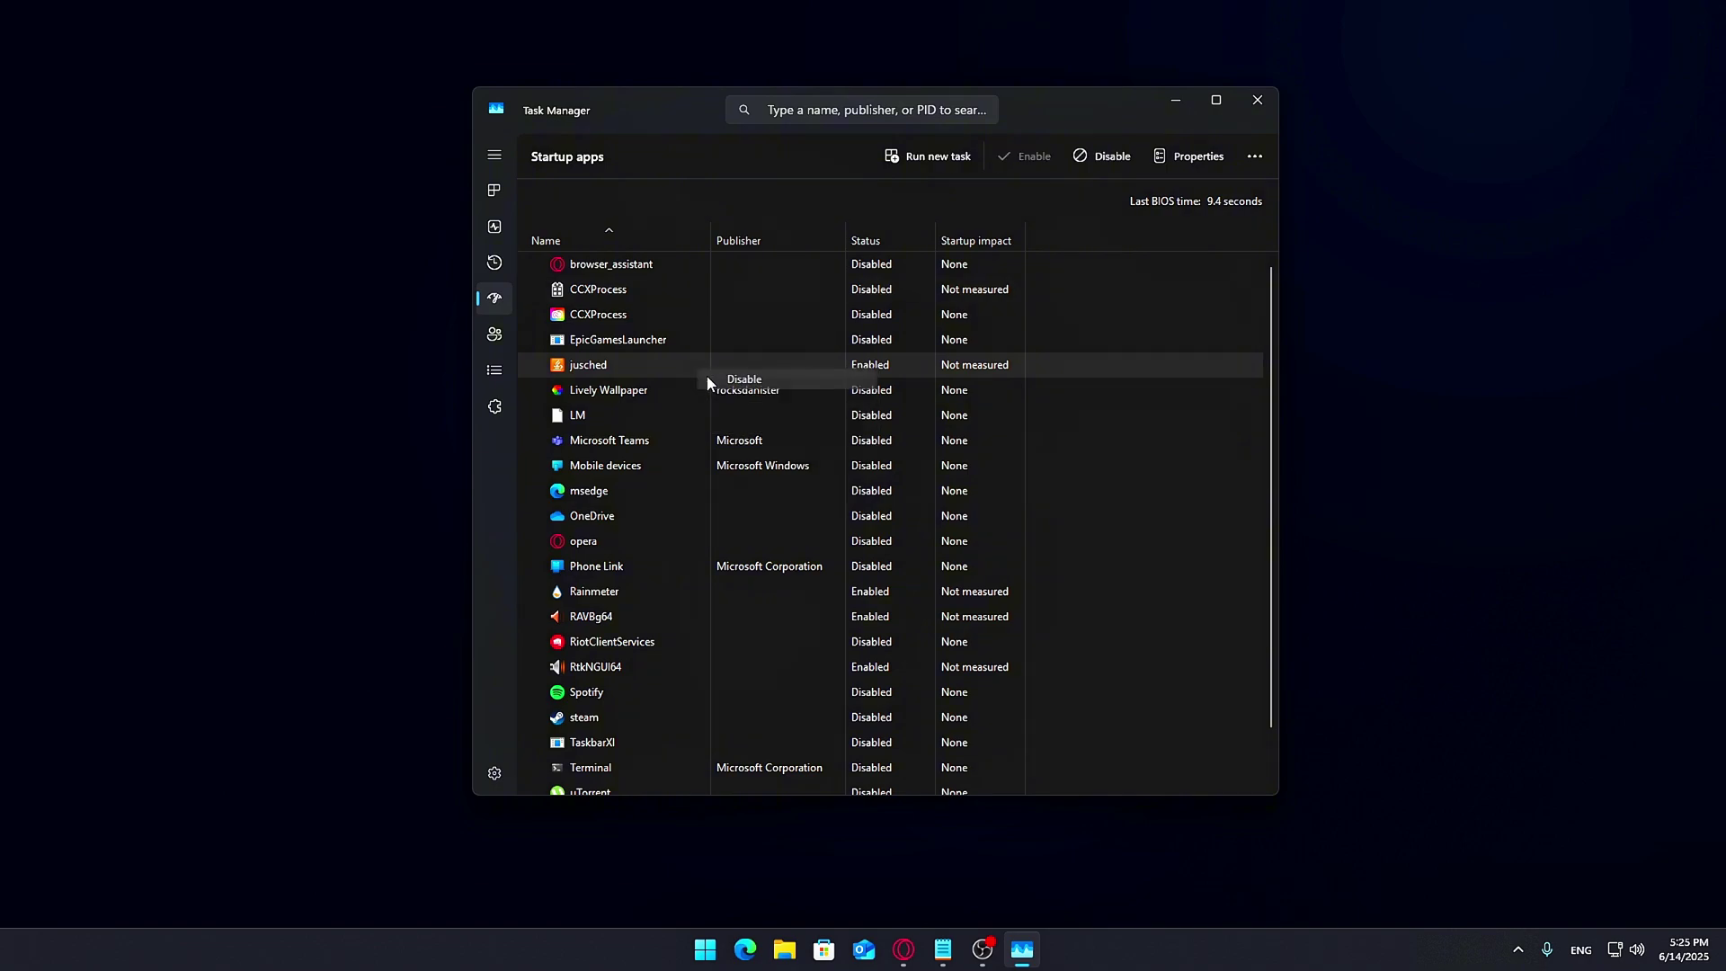
right_click(717, 389)
left_click(710, 391)
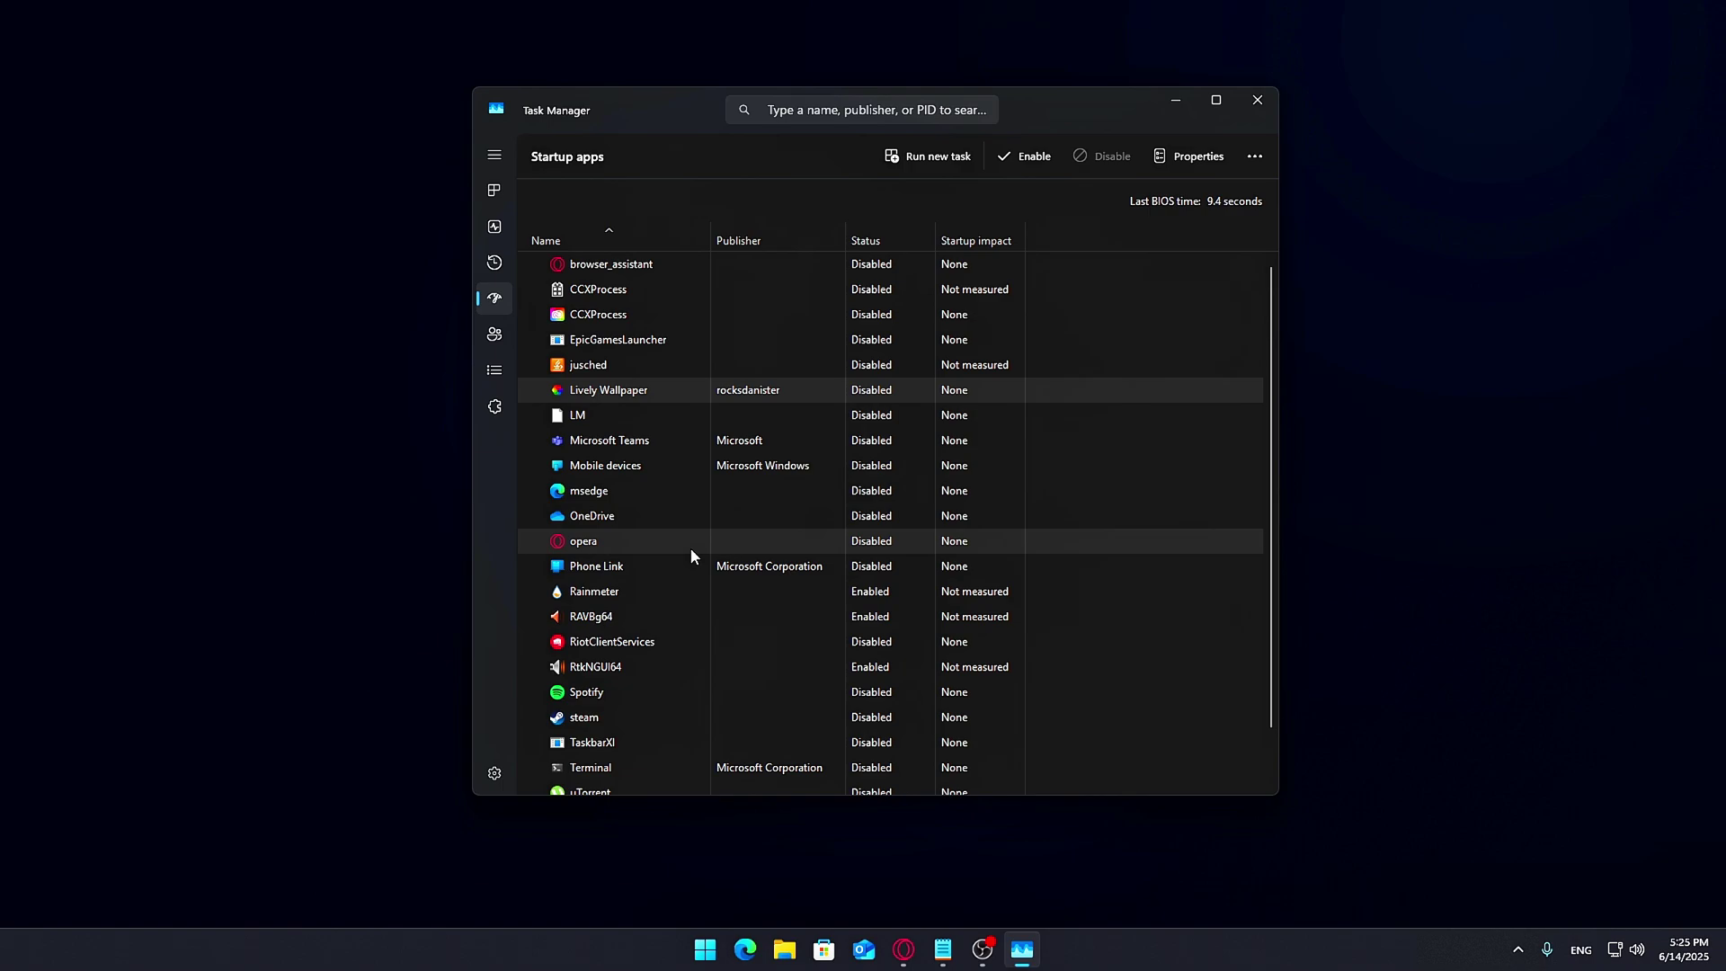
right_click(686, 716)
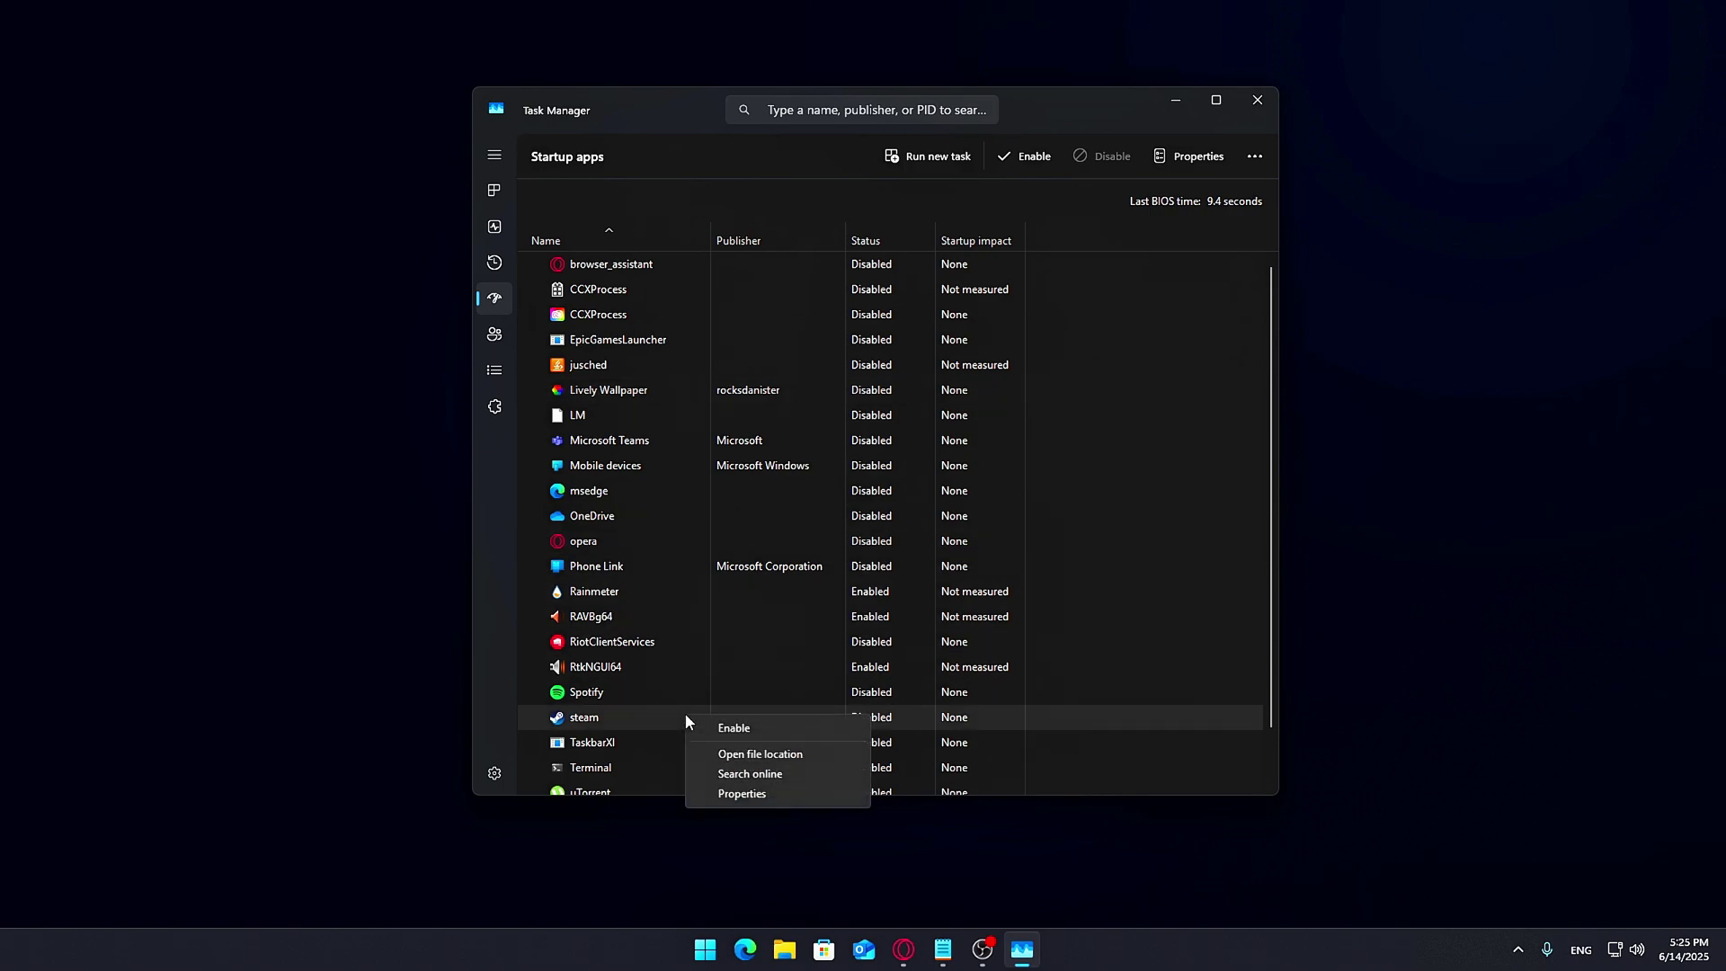
left_click(733, 727)
Step: Disable steam at startup, then select the Spotify and vgtray entries
right_click(730, 686)
key("Escape")
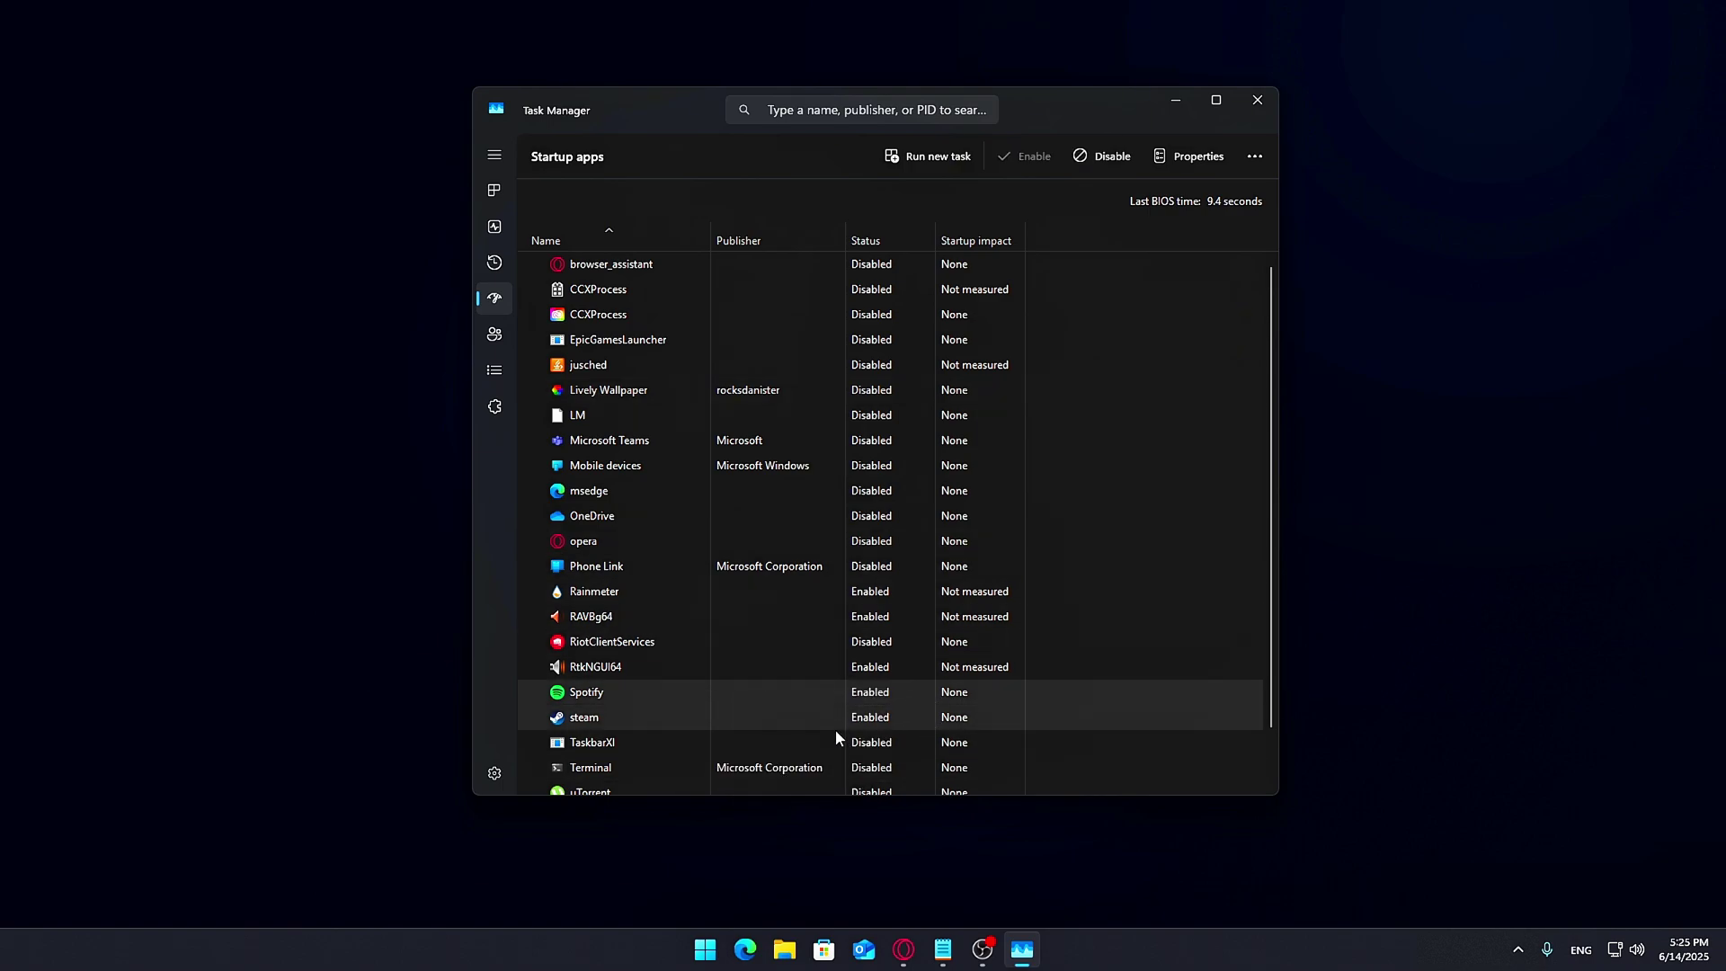
right_click(908, 692)
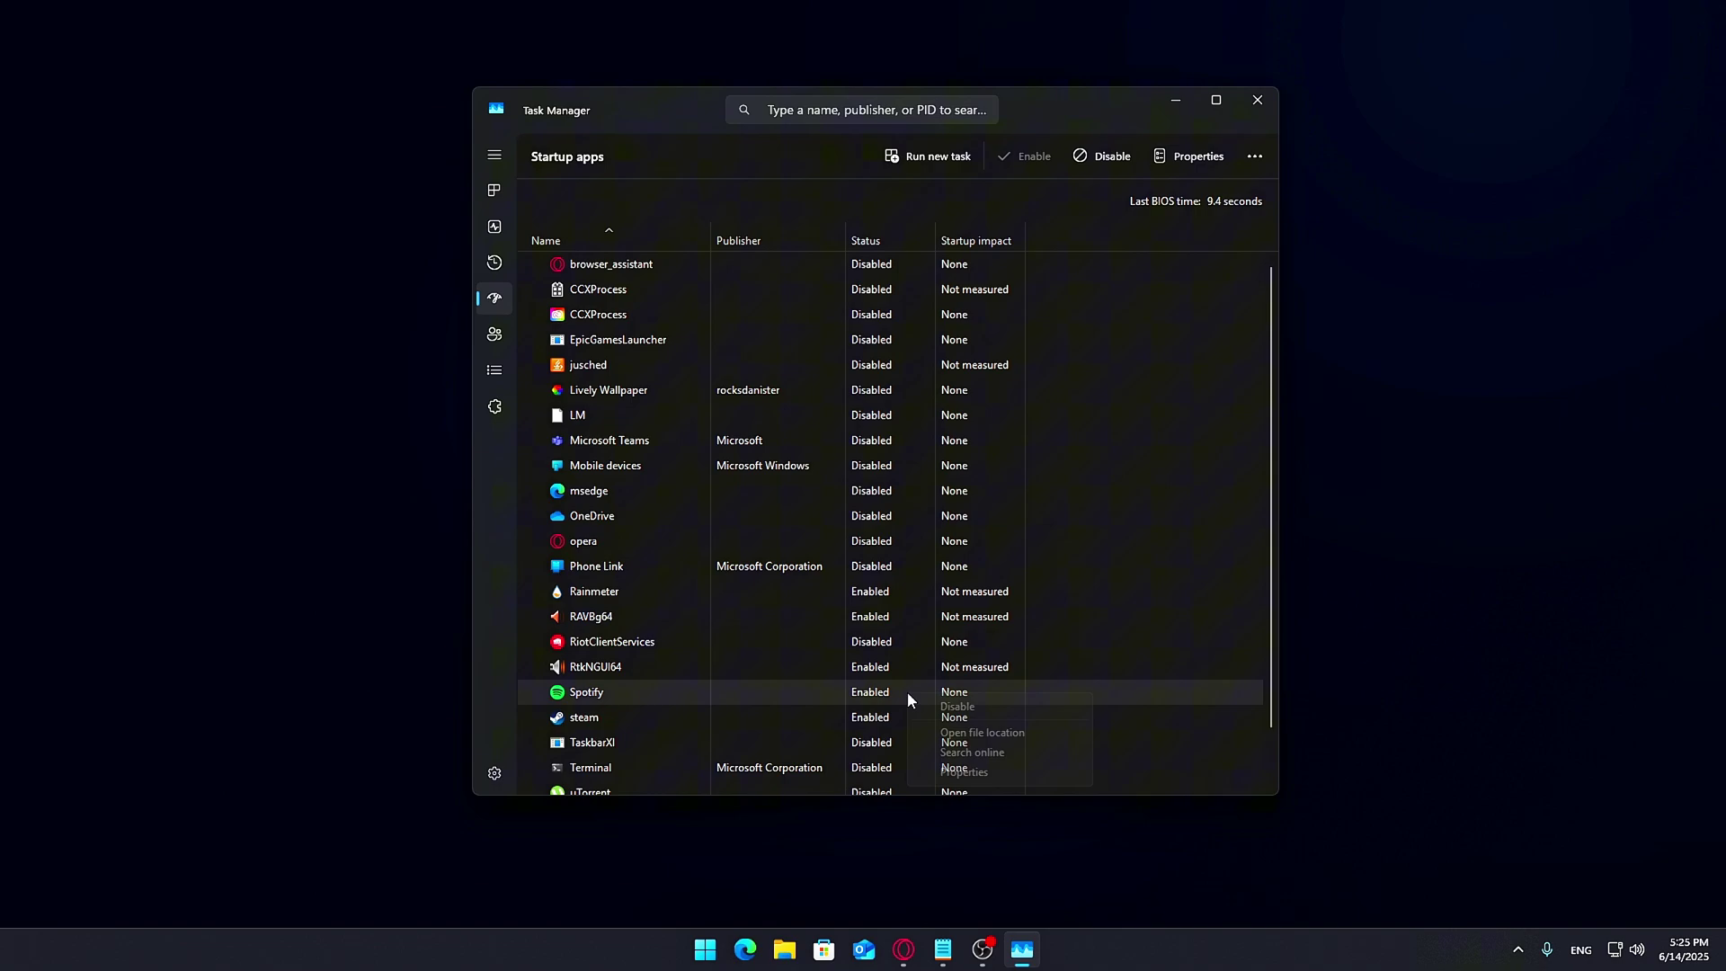
left_click(978, 709)
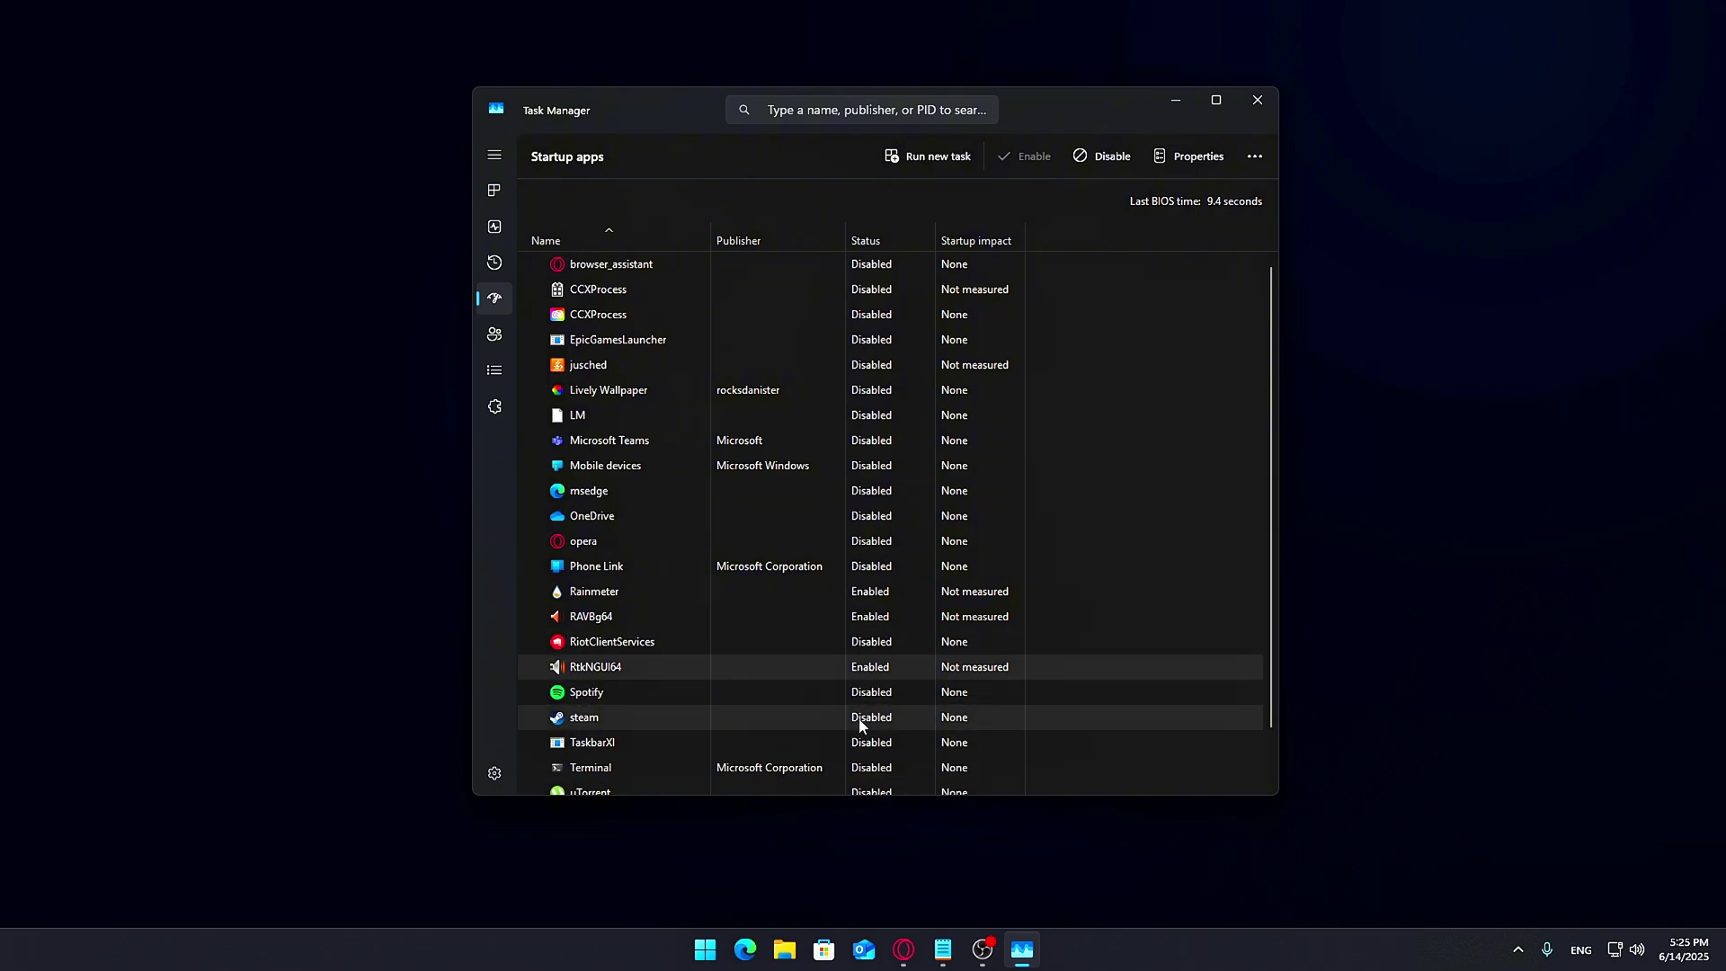
left_click(816, 692)
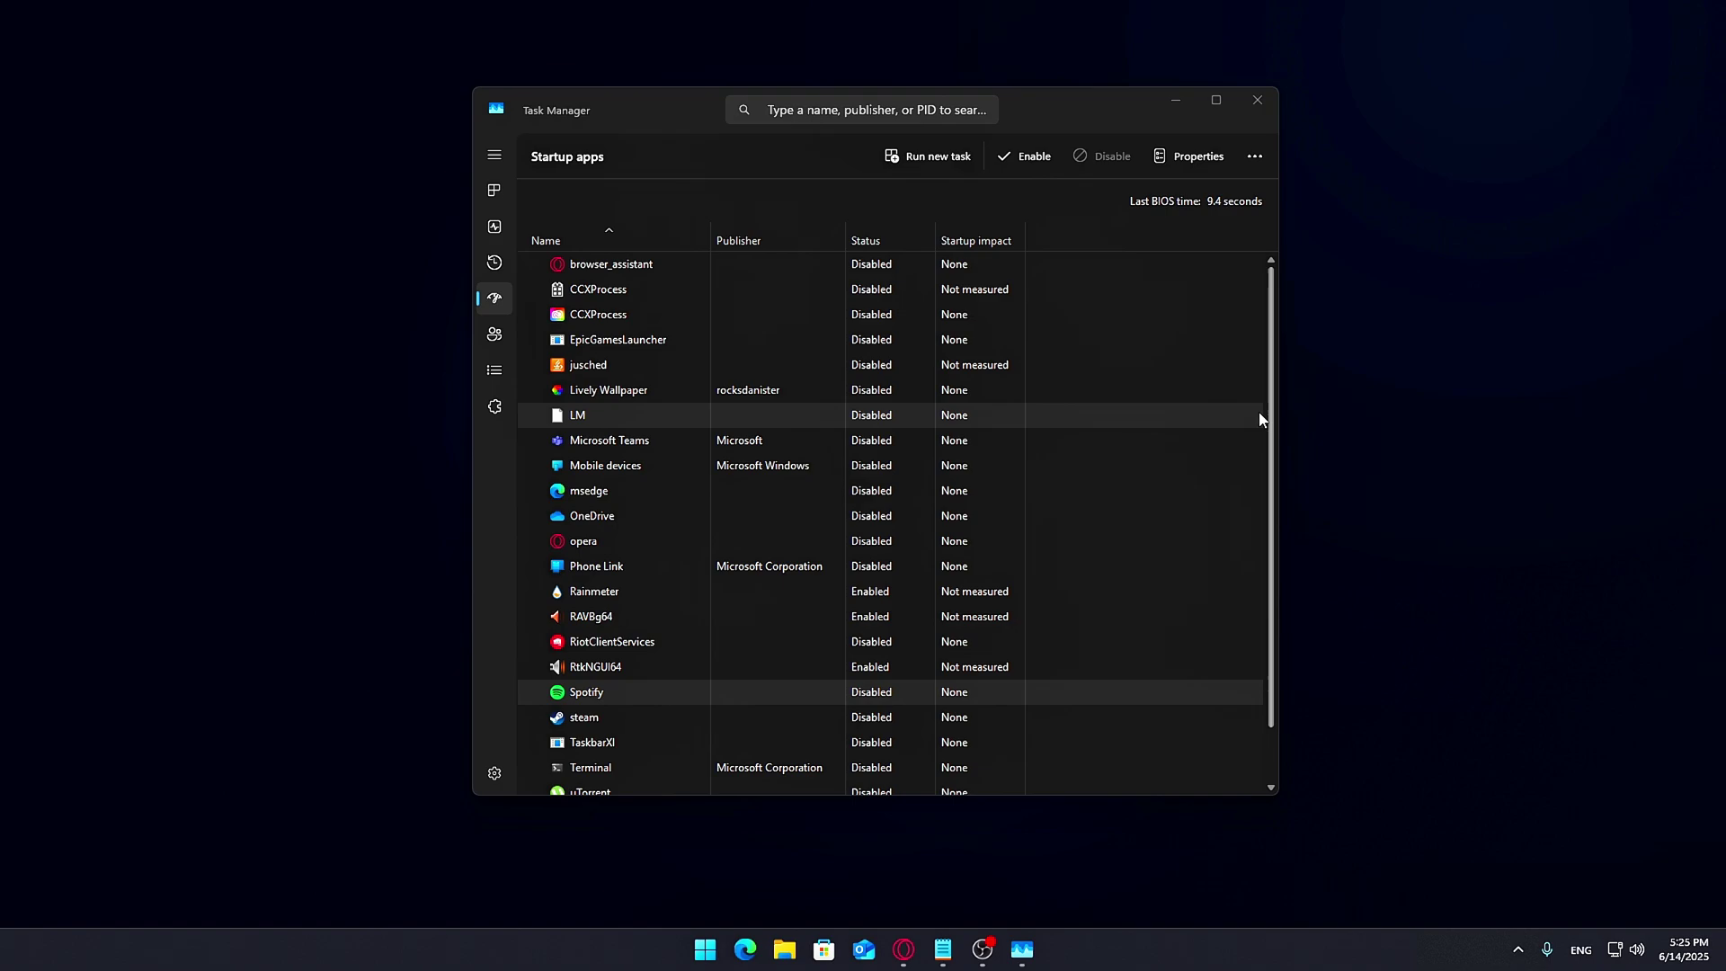
scroll(1249, 428, "down", 1)
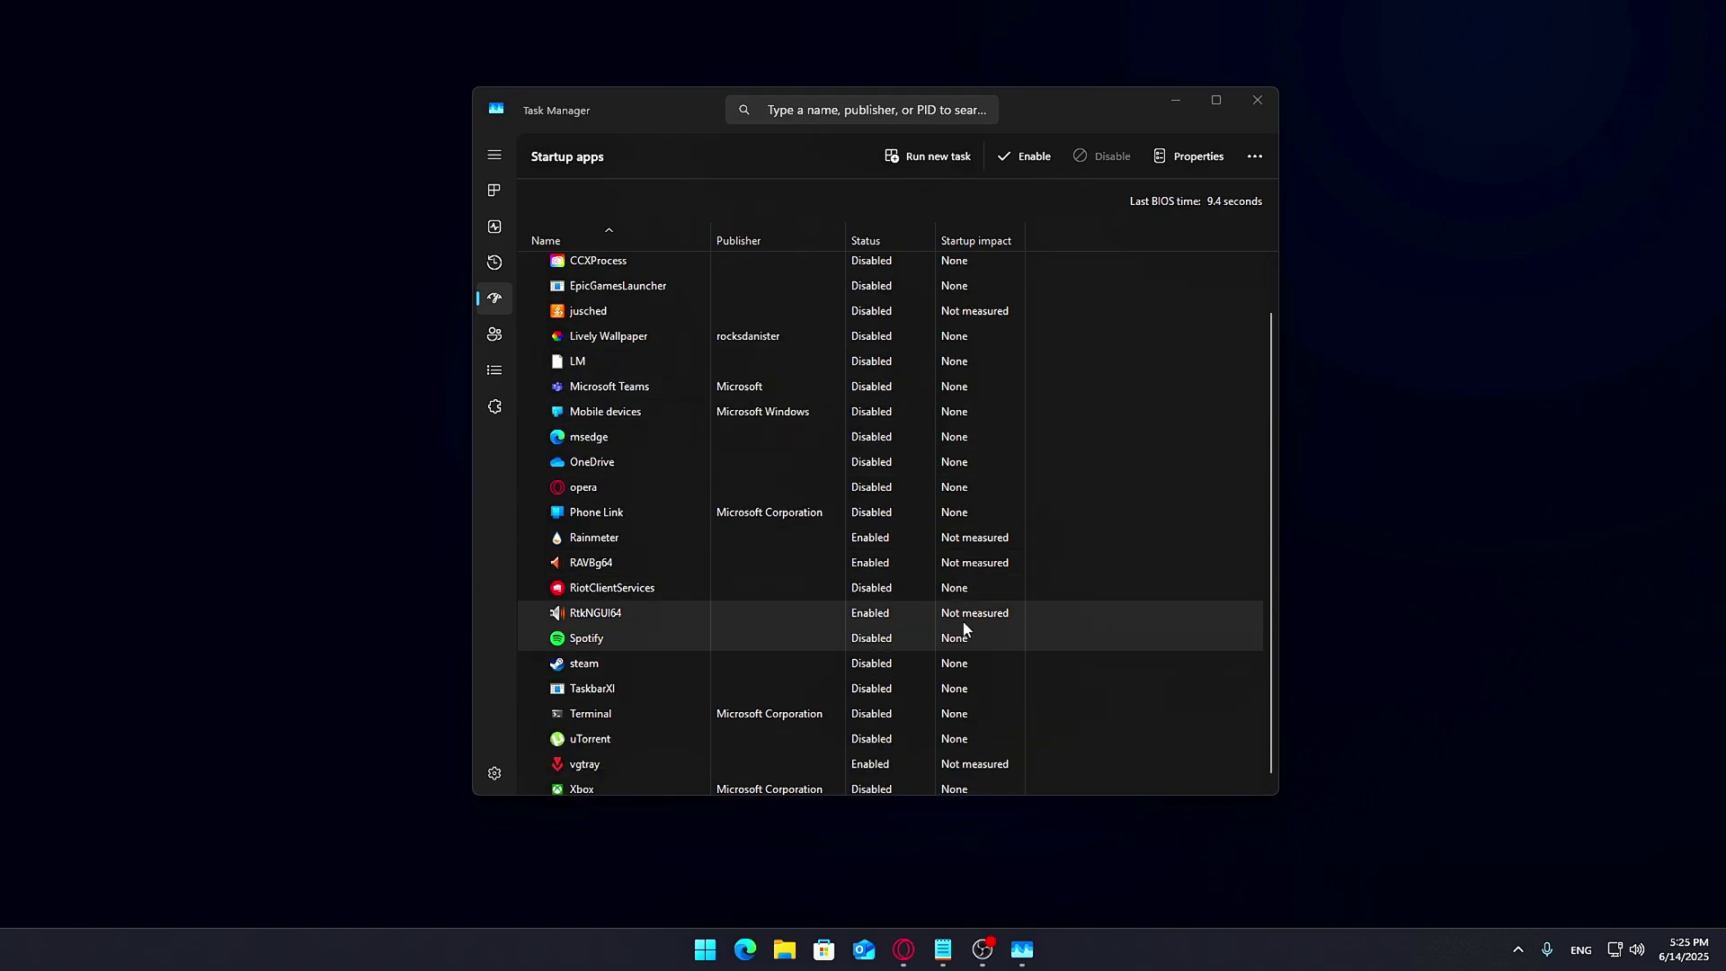
left_click(822, 758)
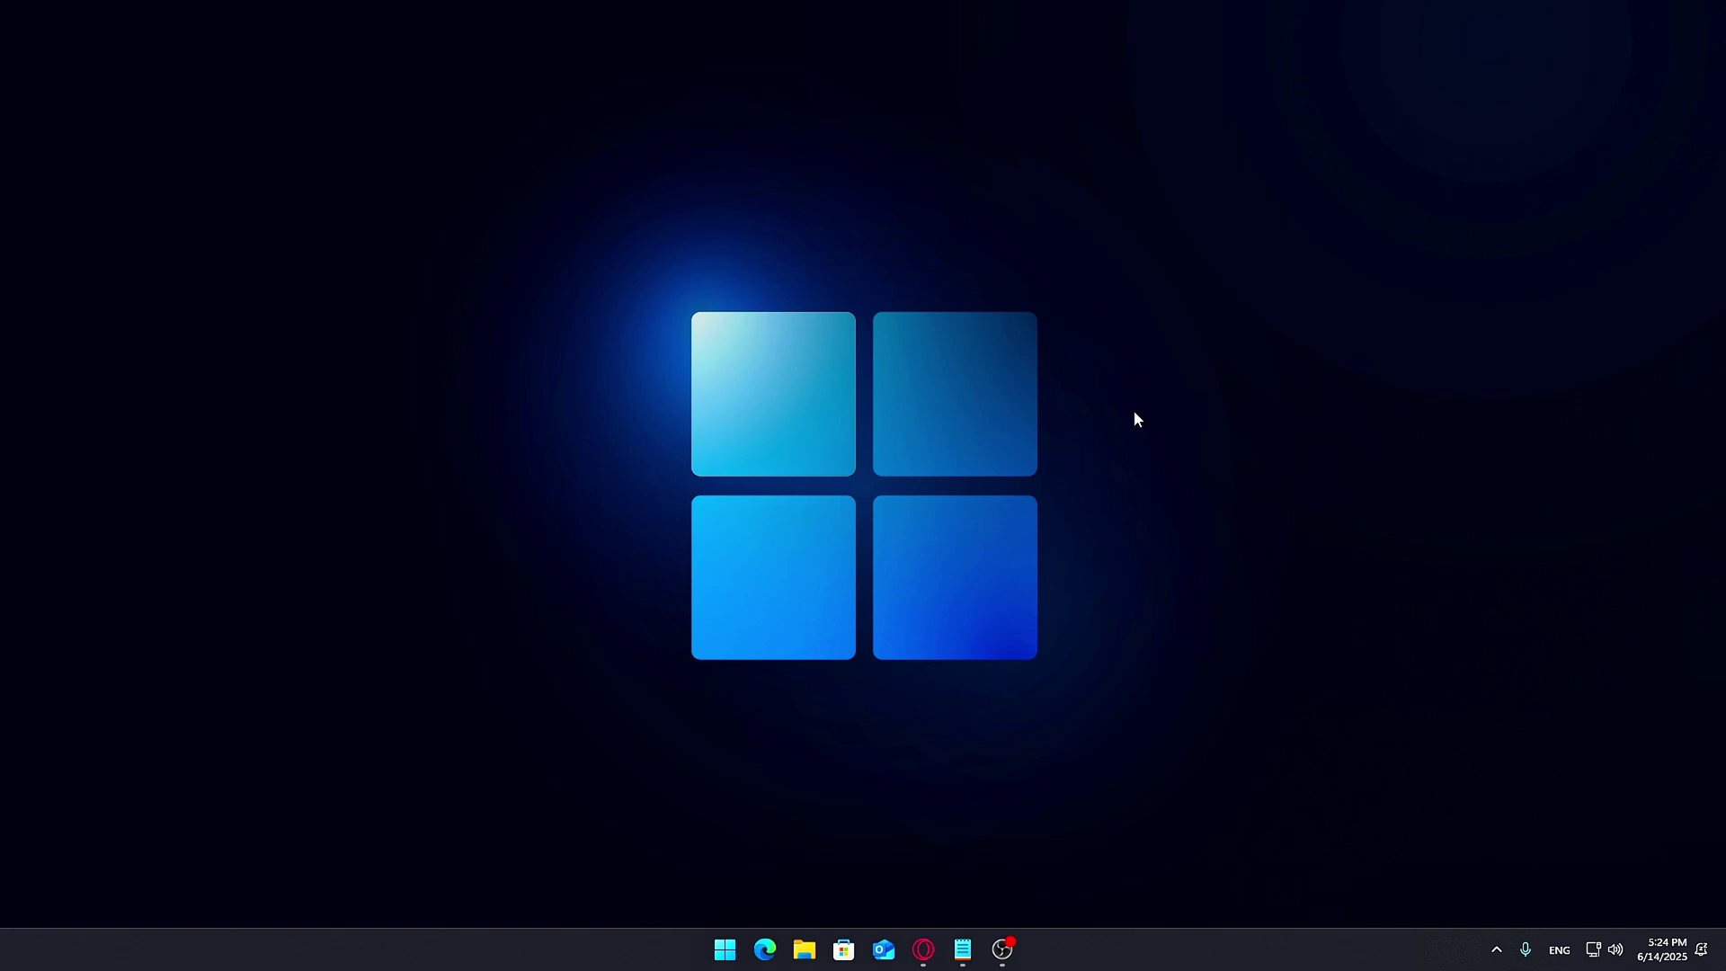
Step: Reopen Task Manager and disable CCXProcess and jusched in Startup apps
key("ctrl+shift+Escape")
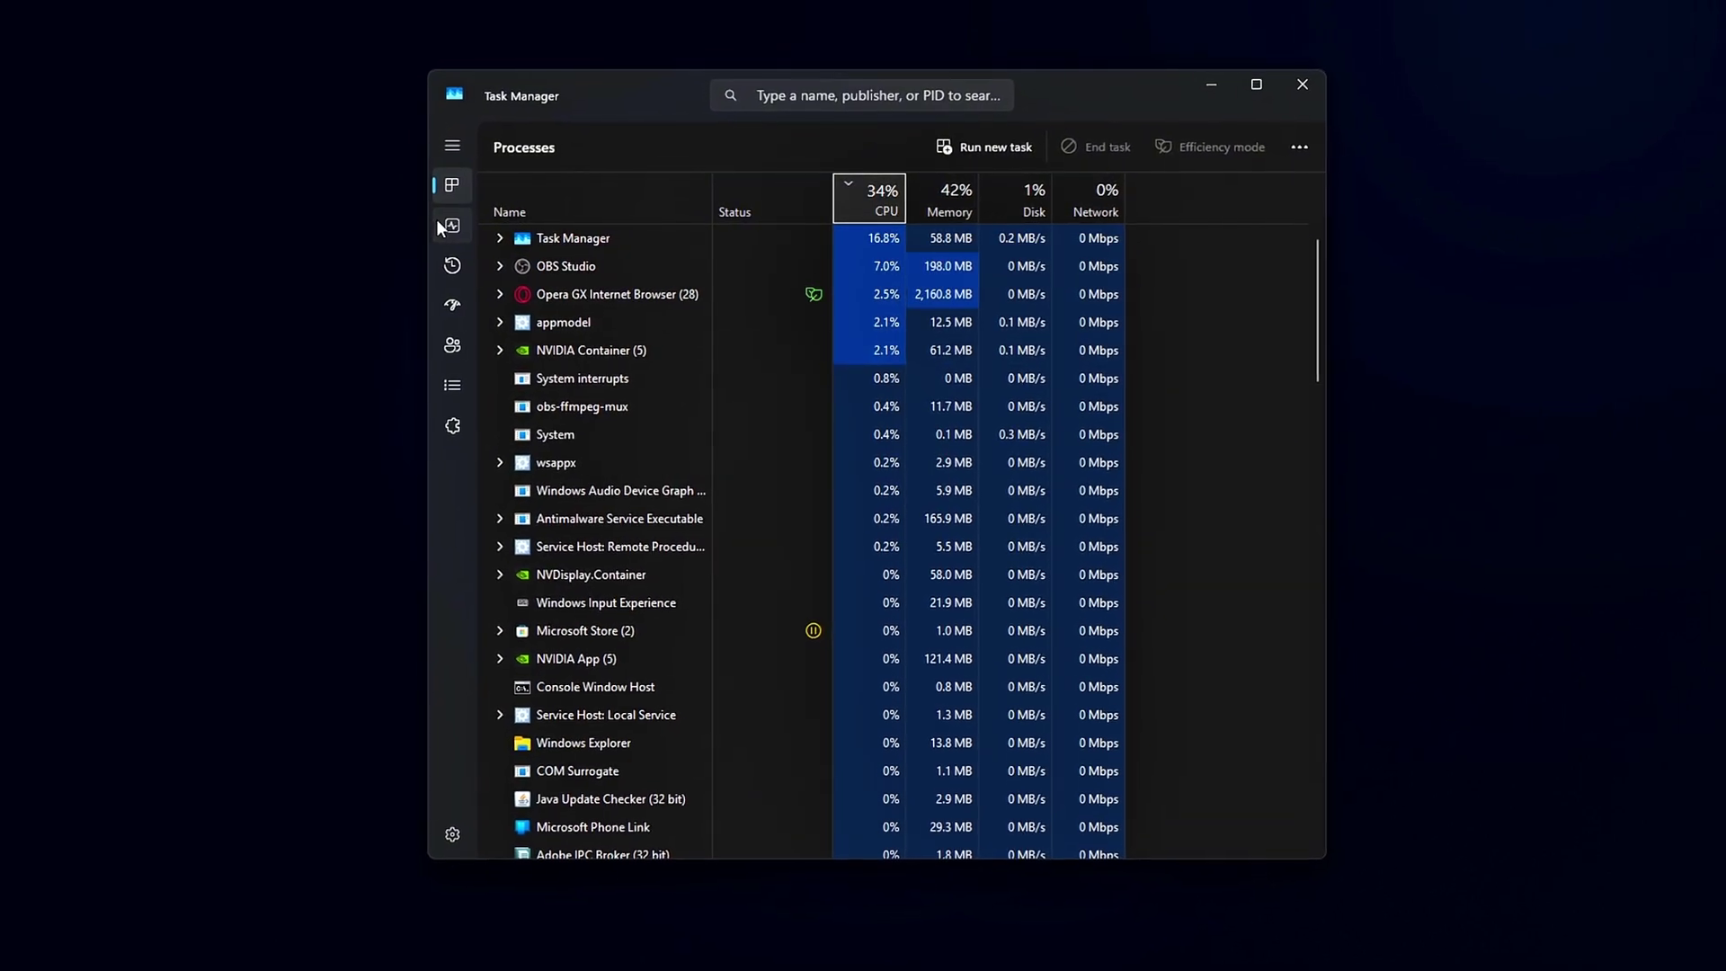
left_click(468, 225)
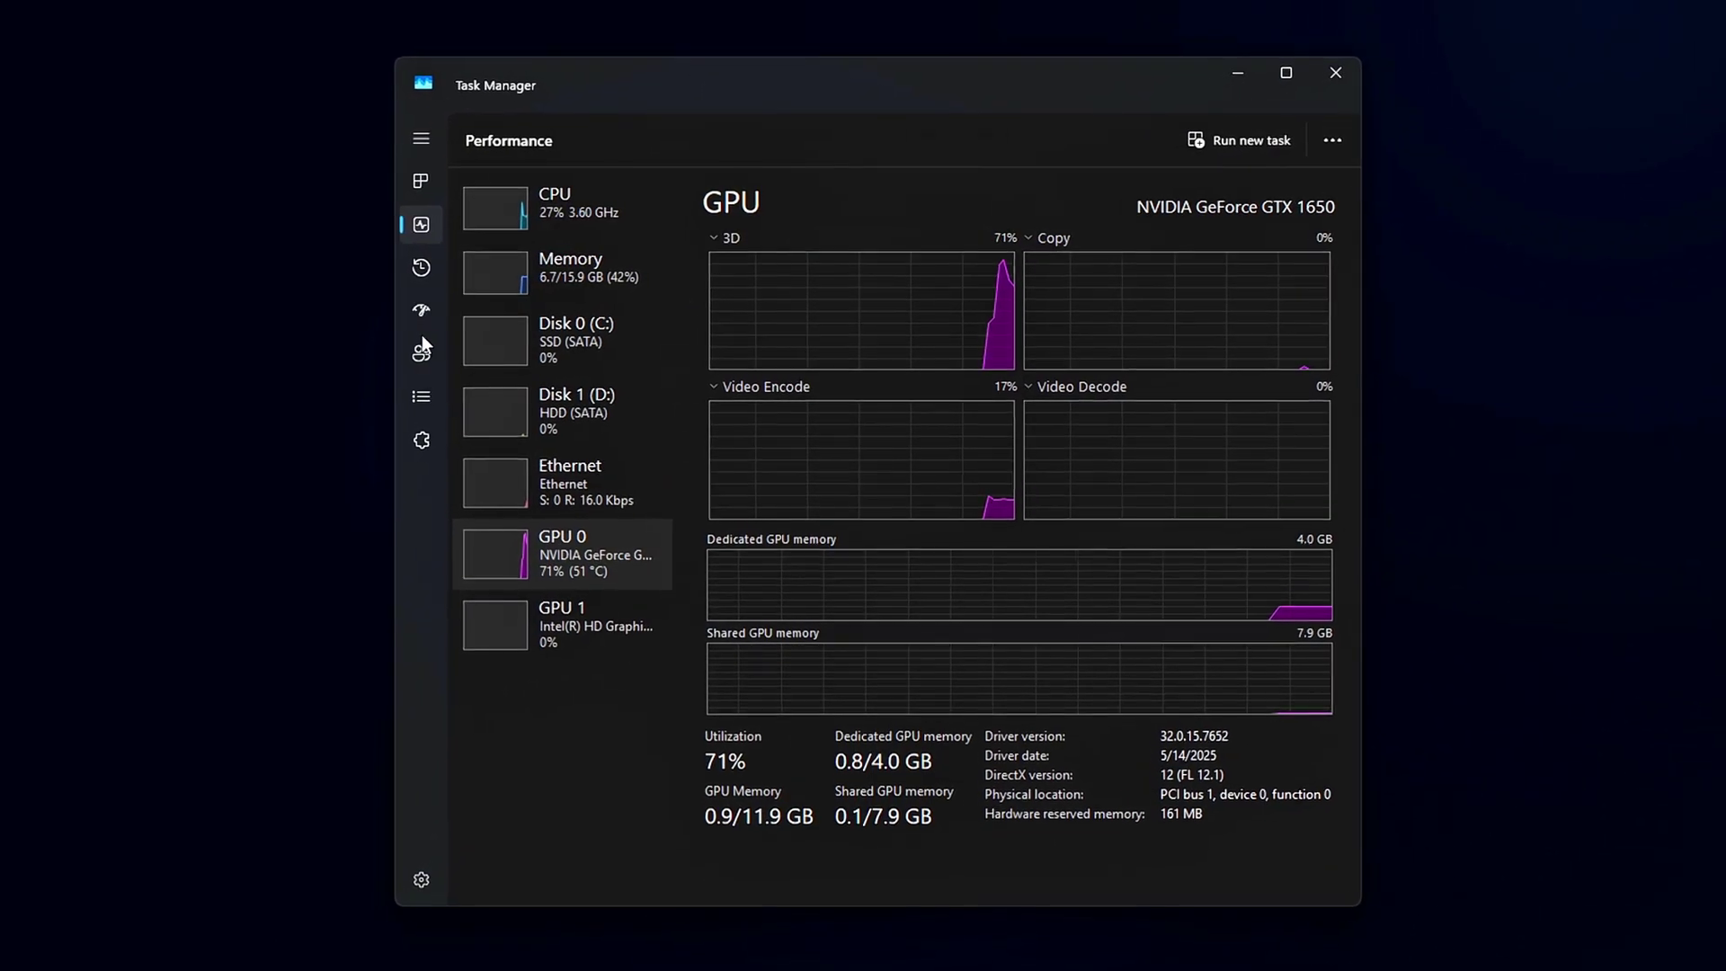
left_click(436, 308)
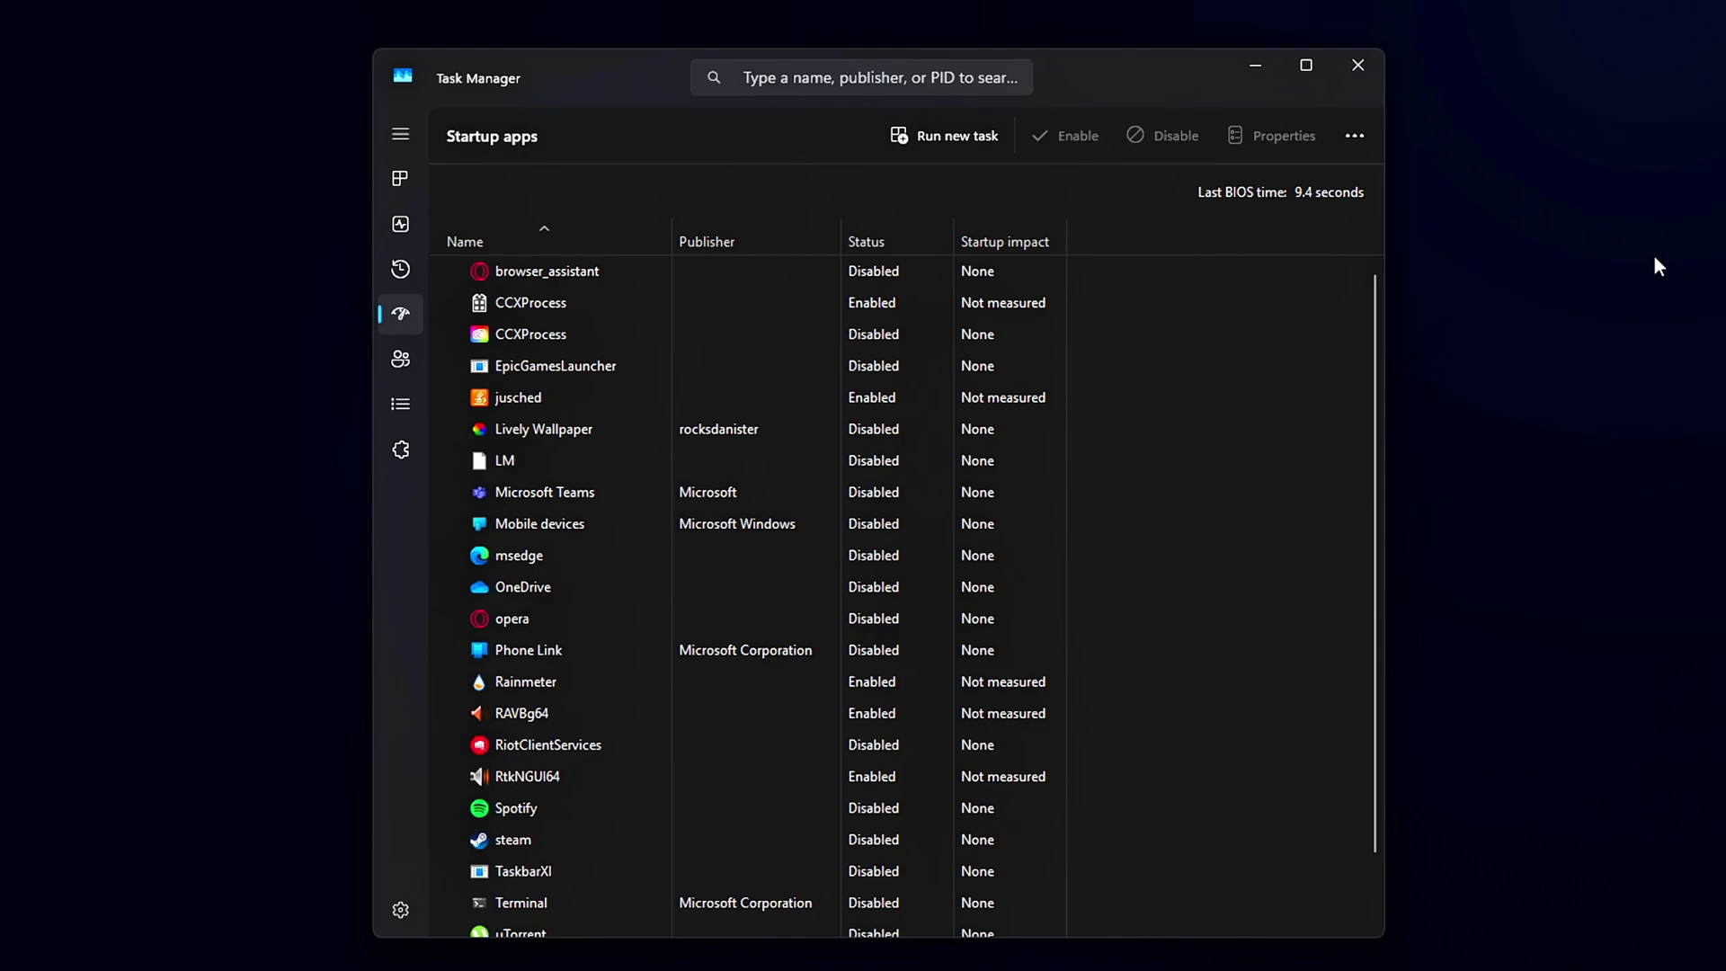
right_click(642, 302)
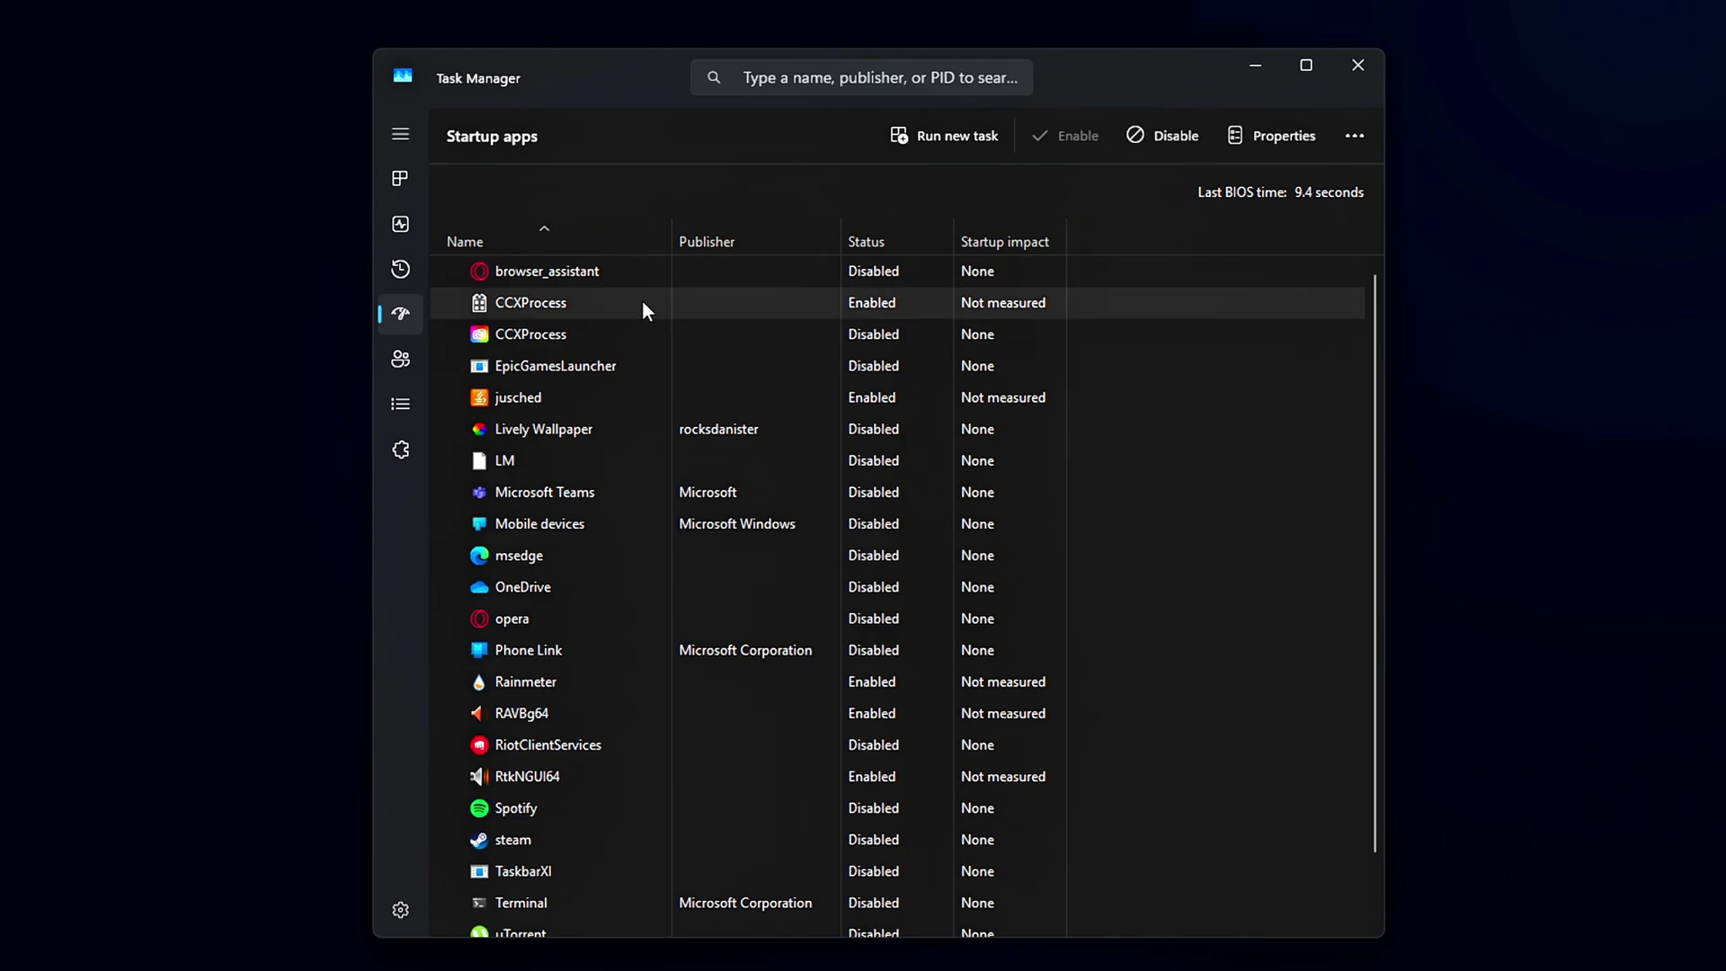
left_click(667, 320)
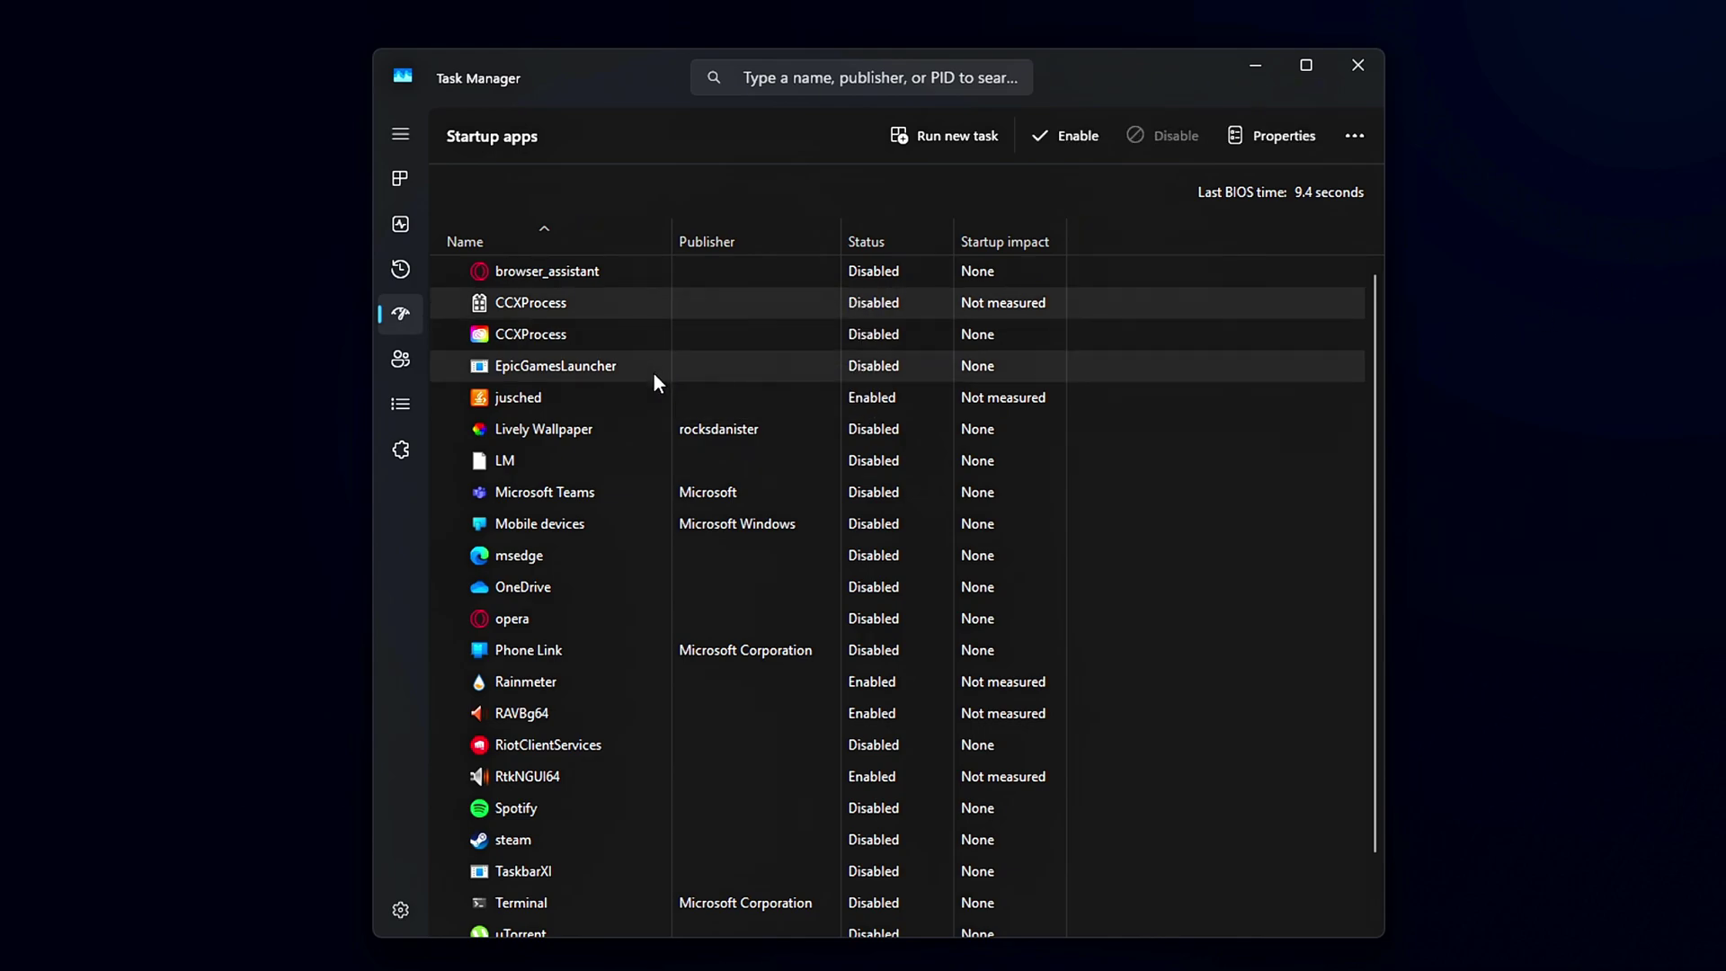
right_click(650, 397)
left_click(667, 414)
Step: Keep Lively Wallpaper disabled, enable steam and Spotify, then select Spotify and vgtray
right_click(680, 426)
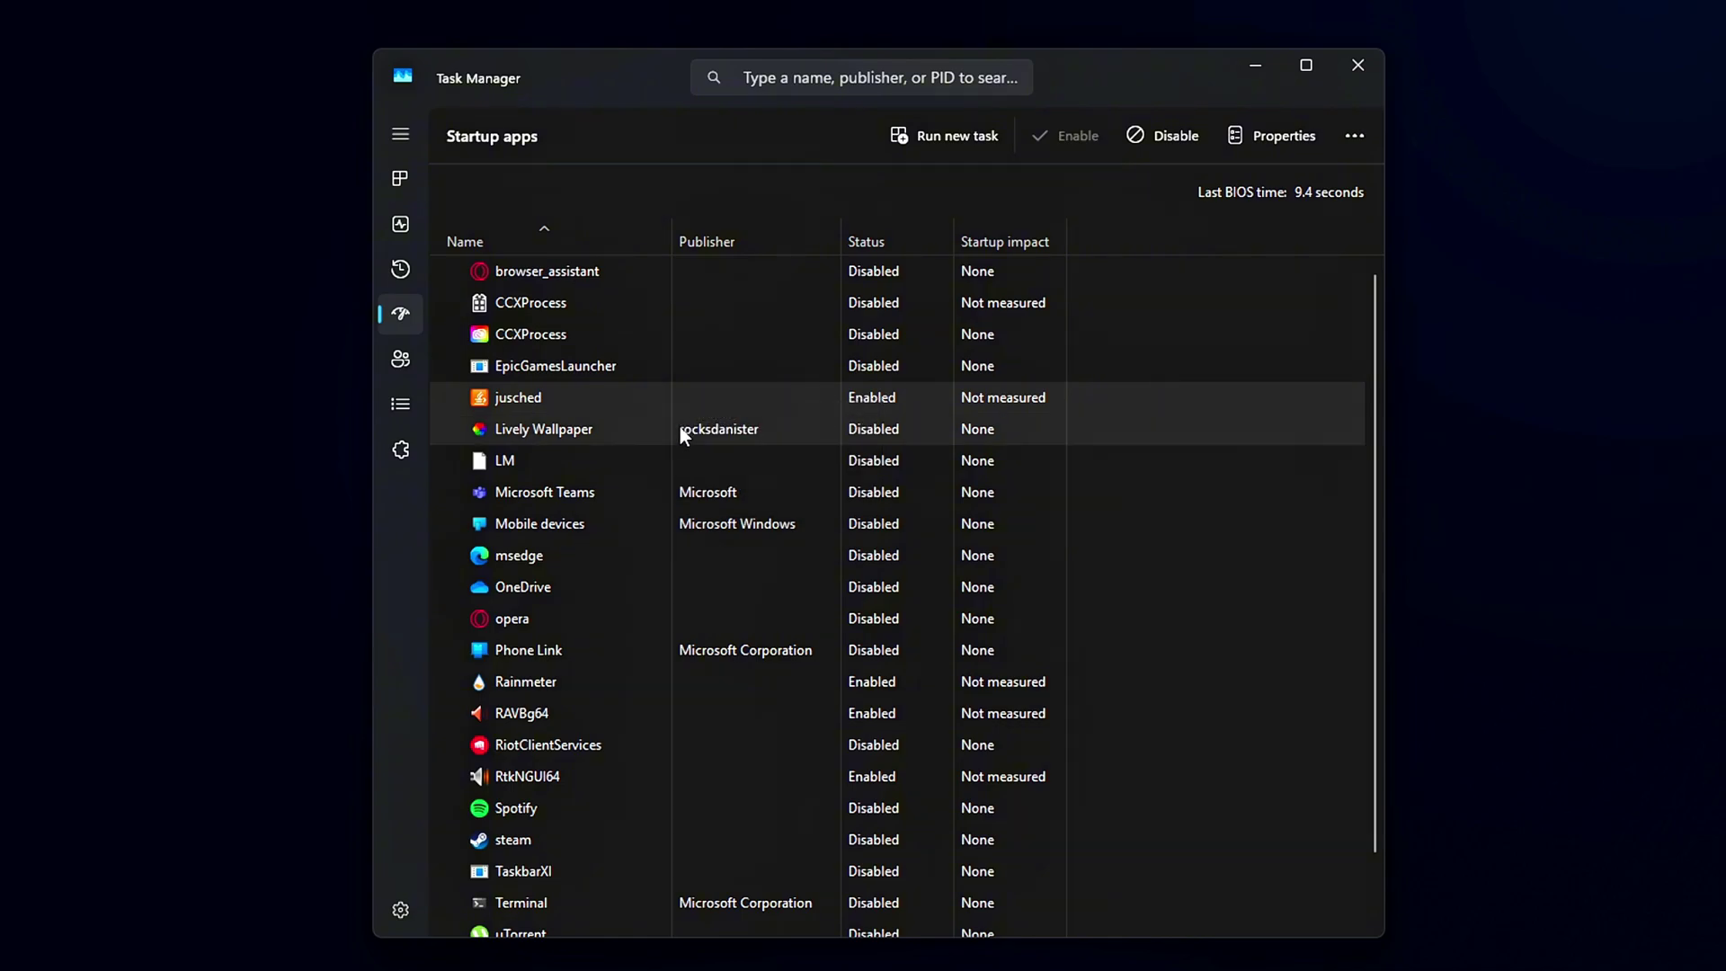
left_click(694, 444)
right_click(674, 430)
left_click(703, 451)
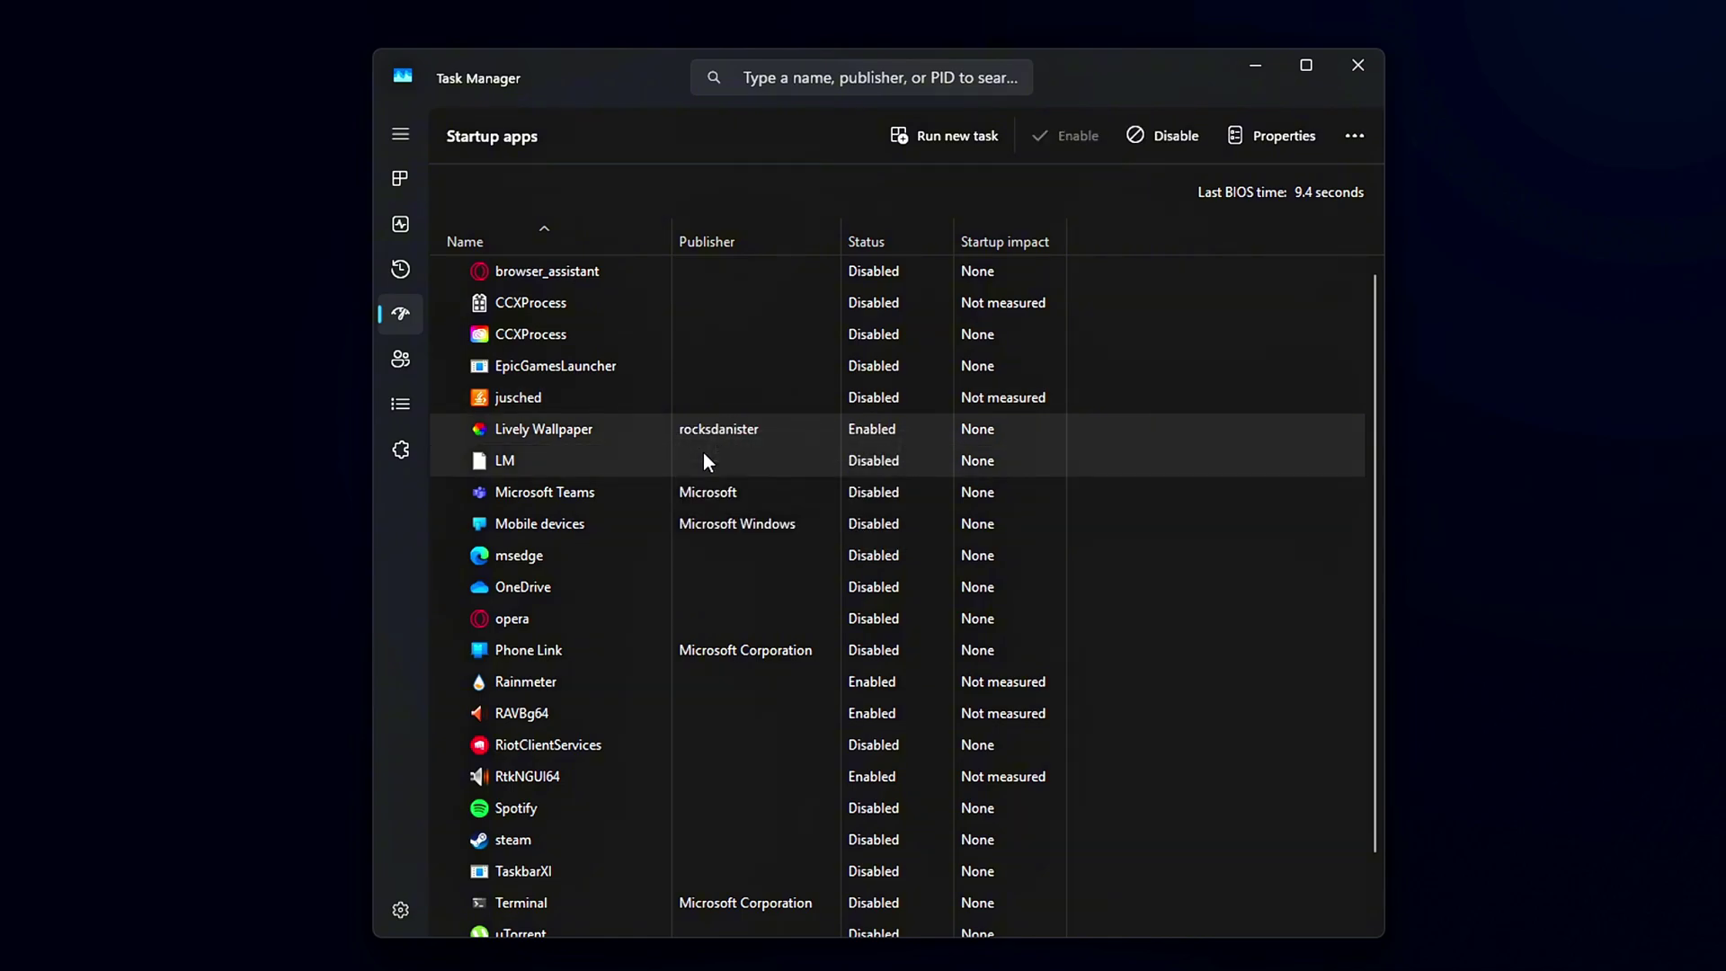
right_click(641, 839)
left_click(697, 851)
right_click(699, 809)
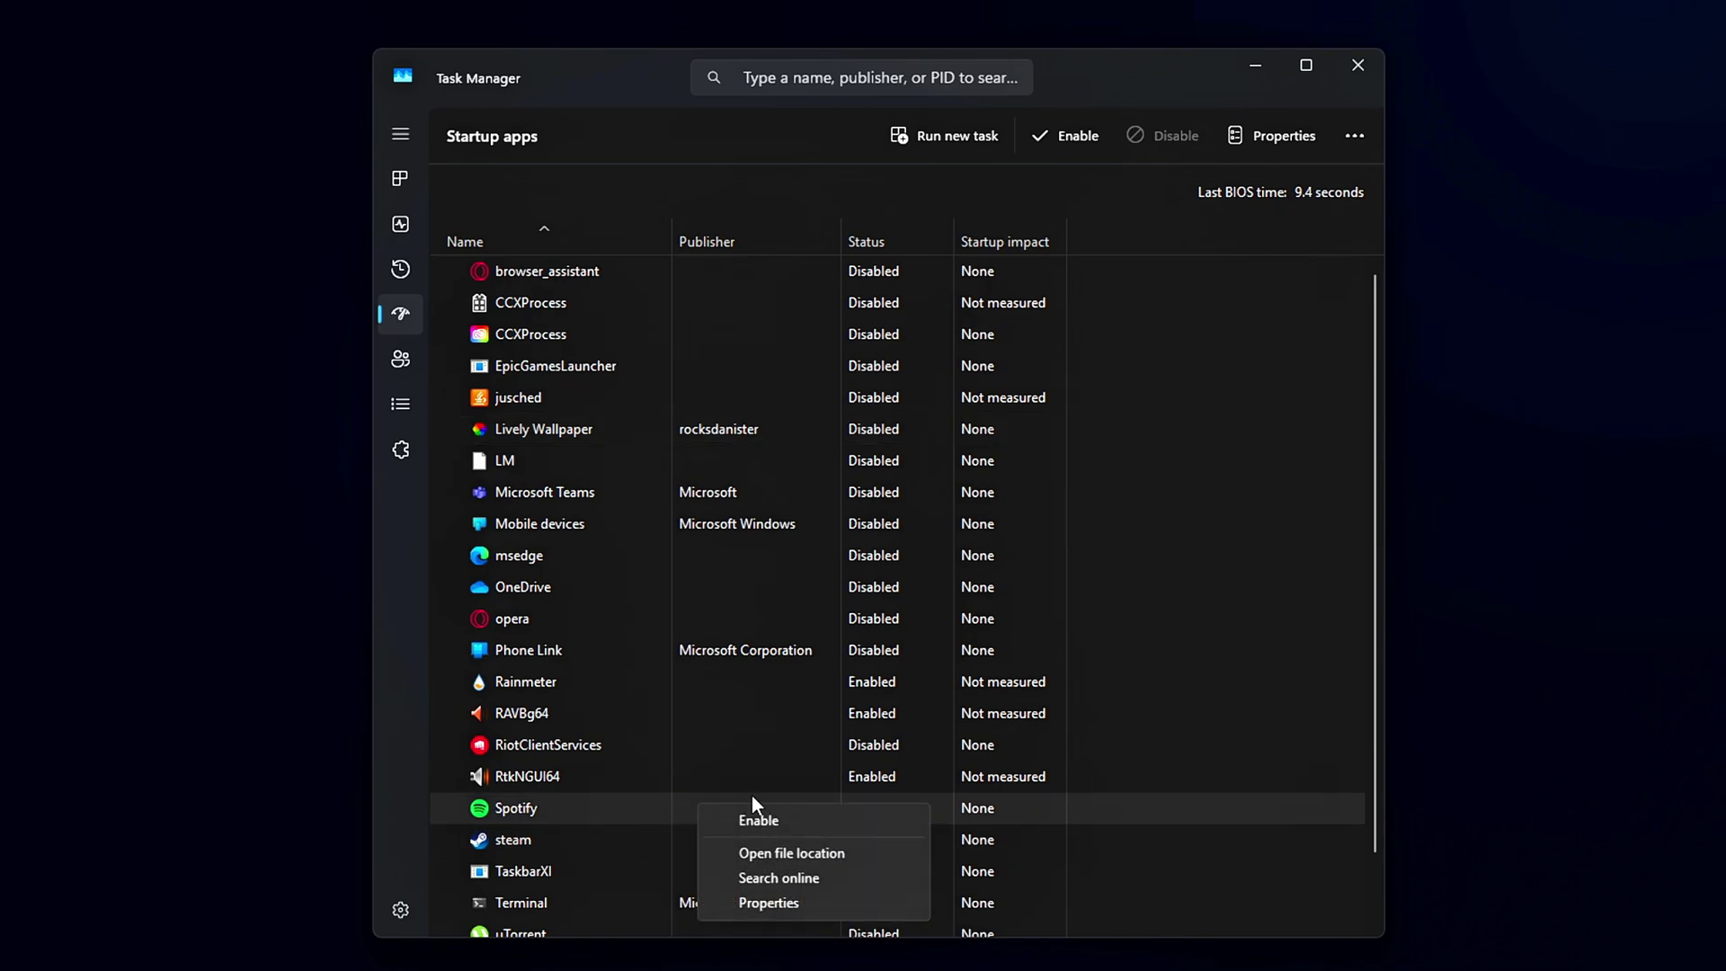
left_click(756, 820)
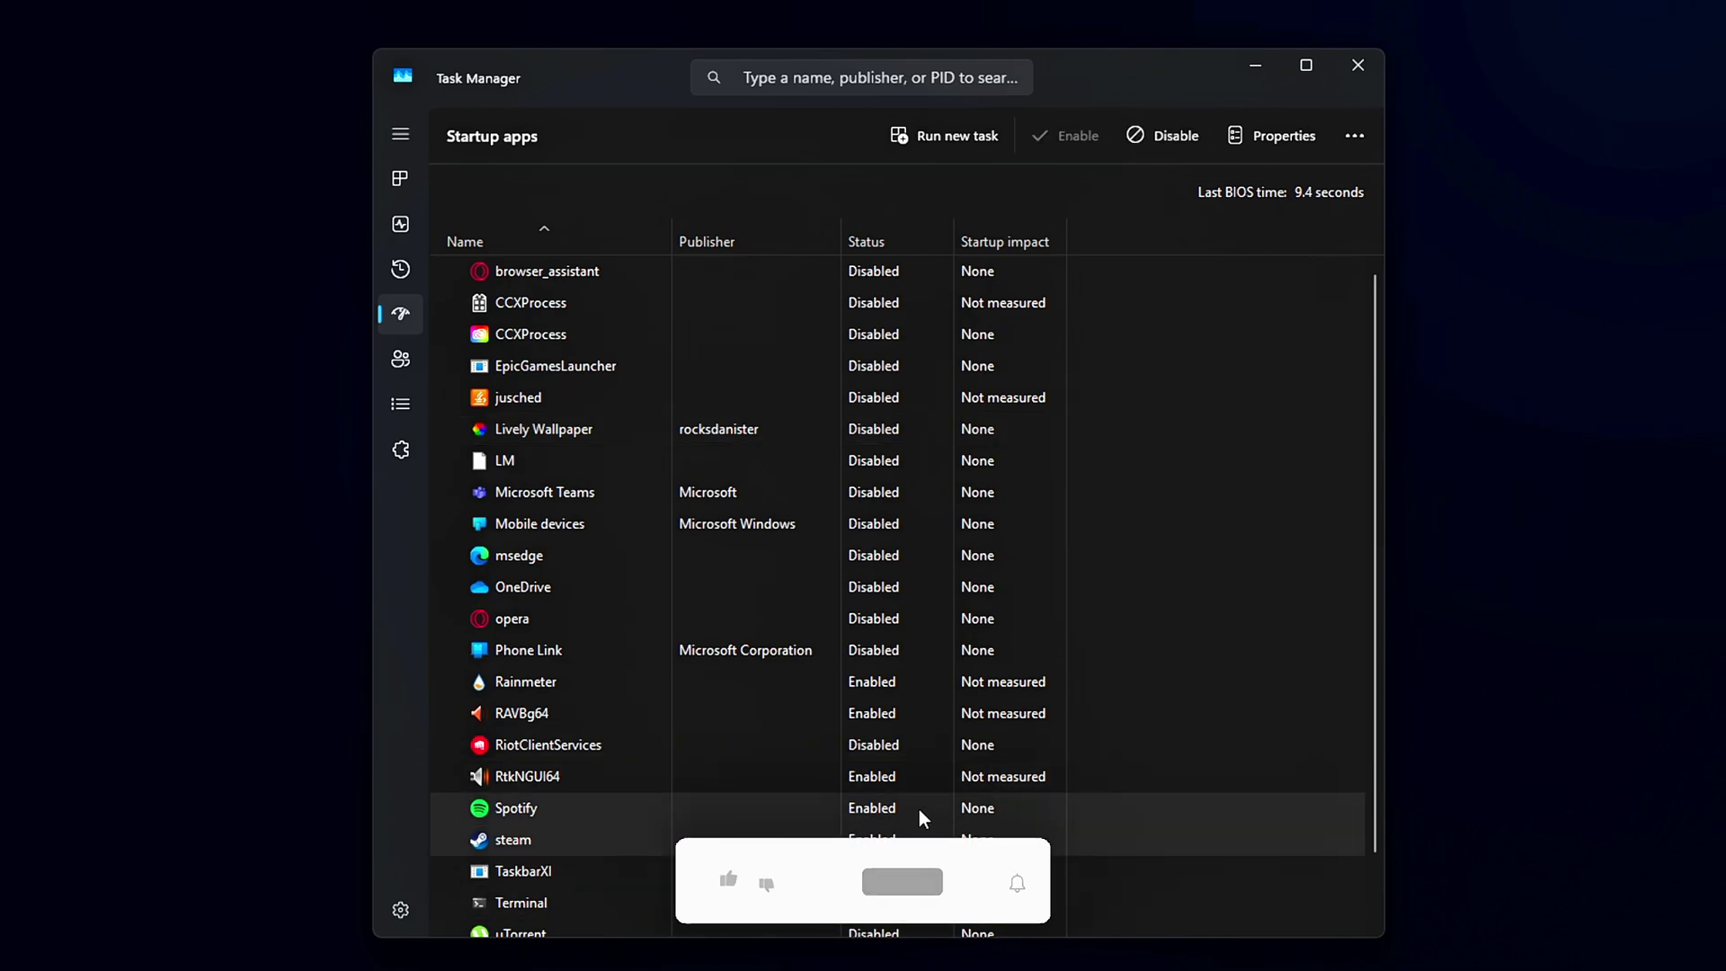
right_click(905, 826)
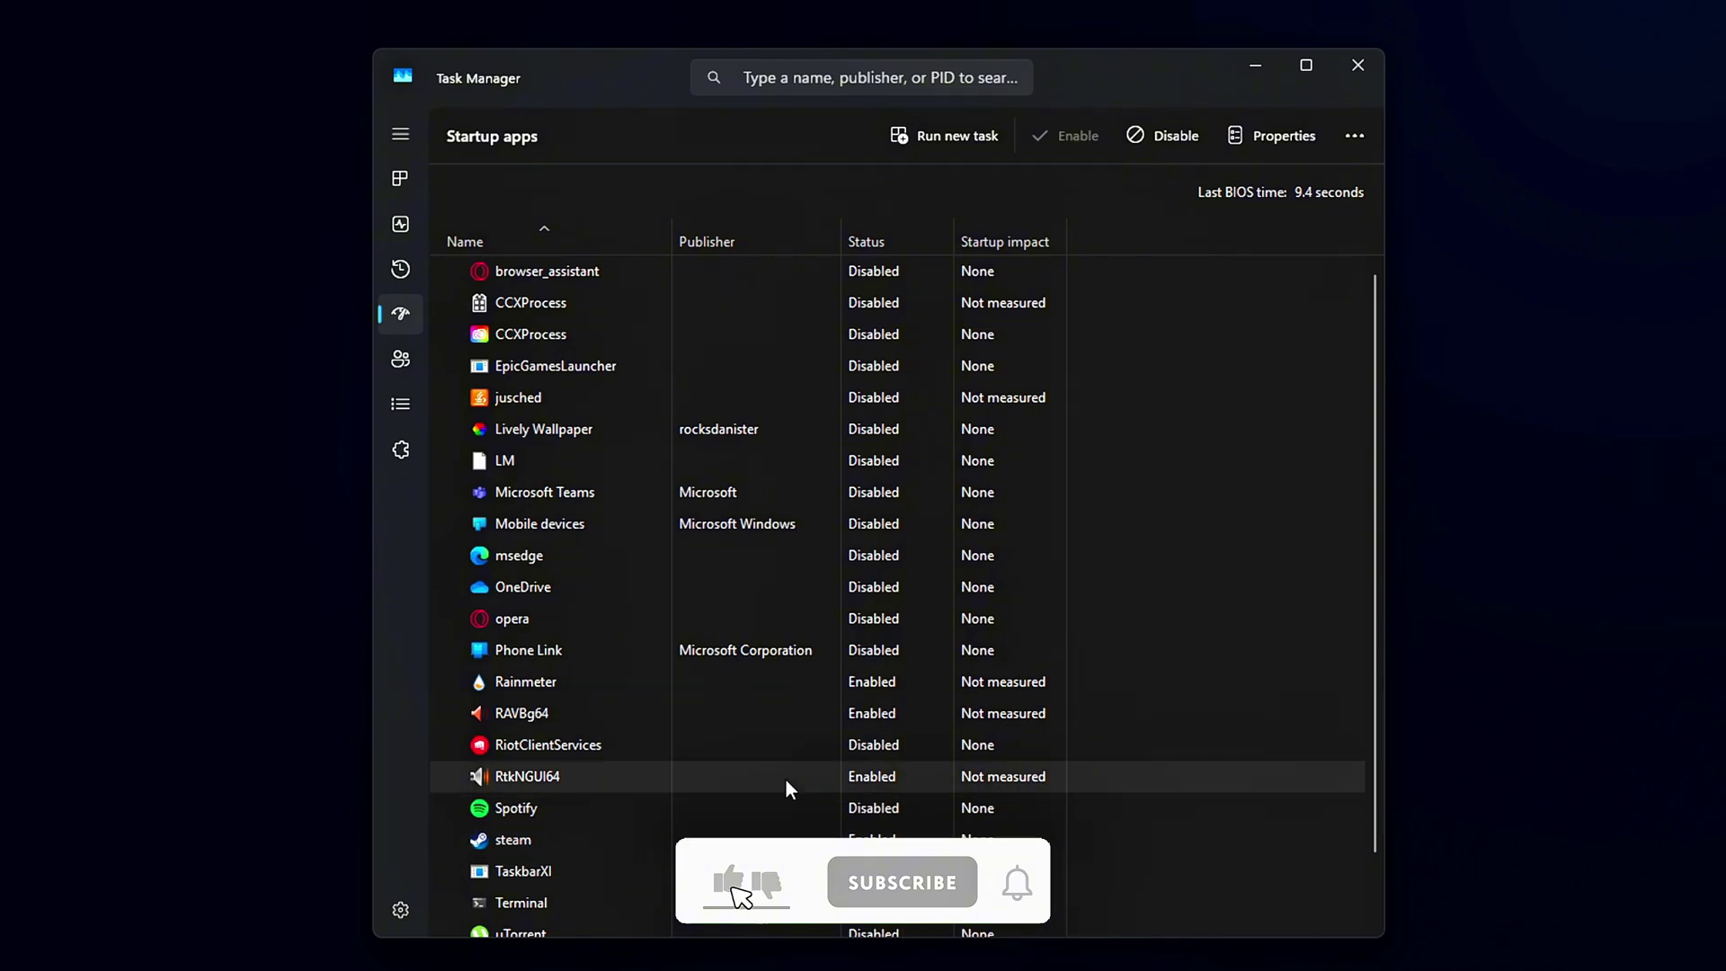
left_click(1330, 807)
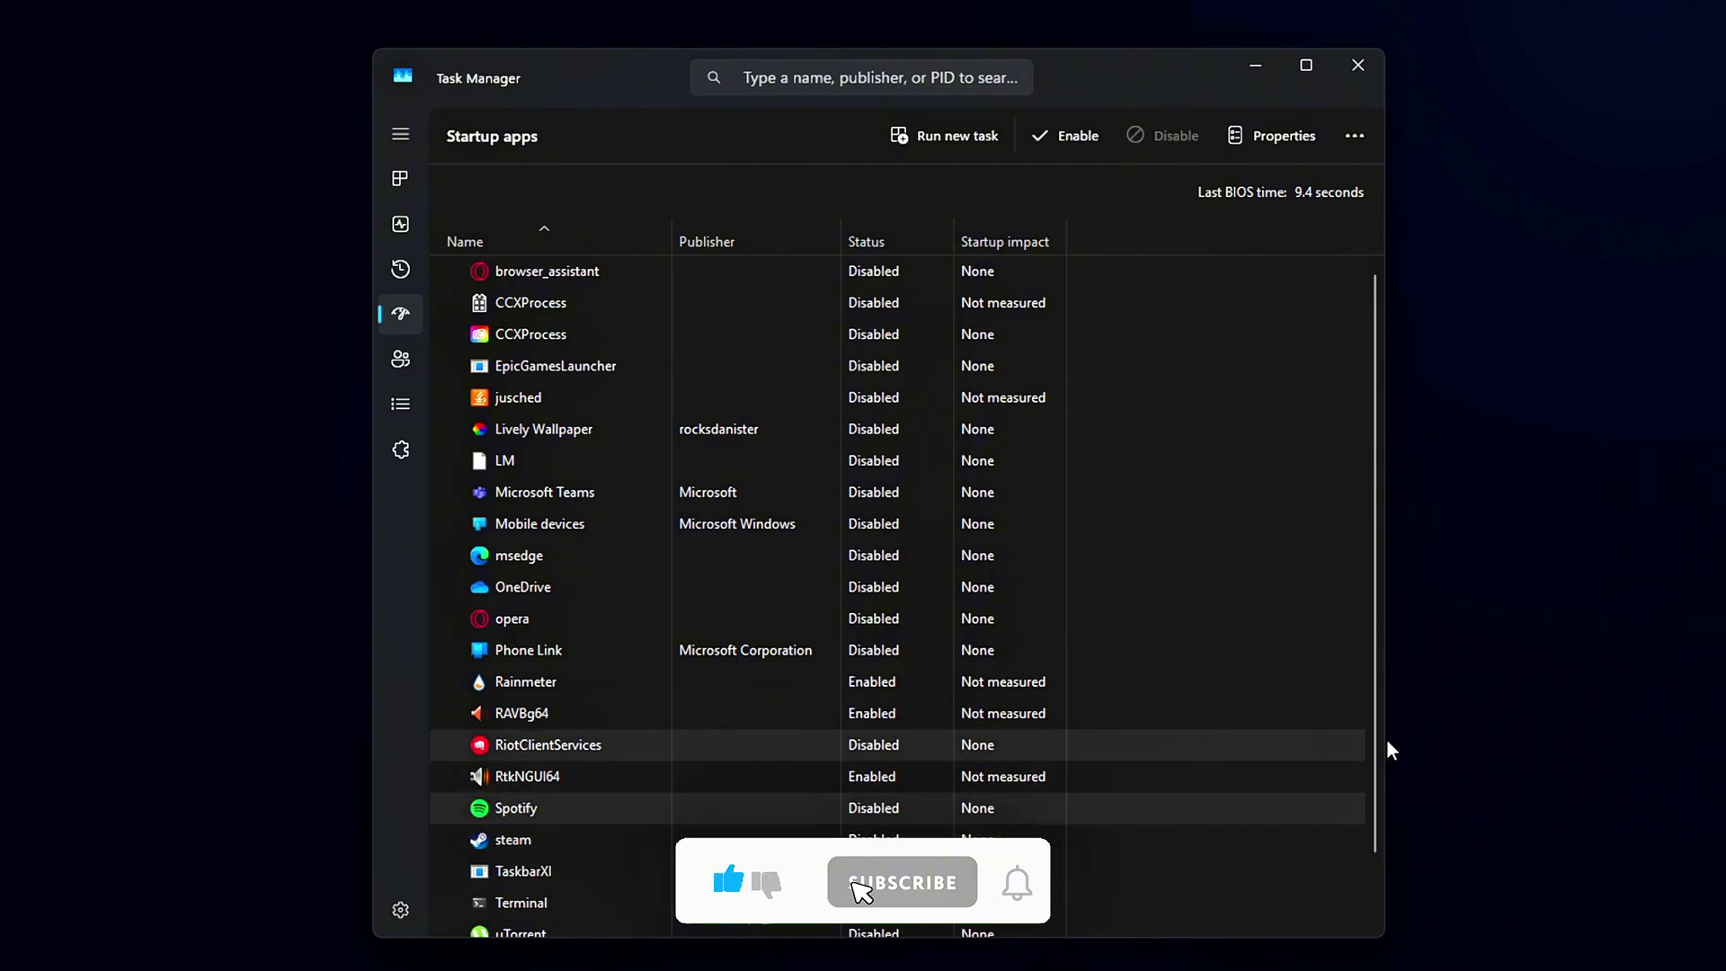
scroll(1348, 486, "down", 2)
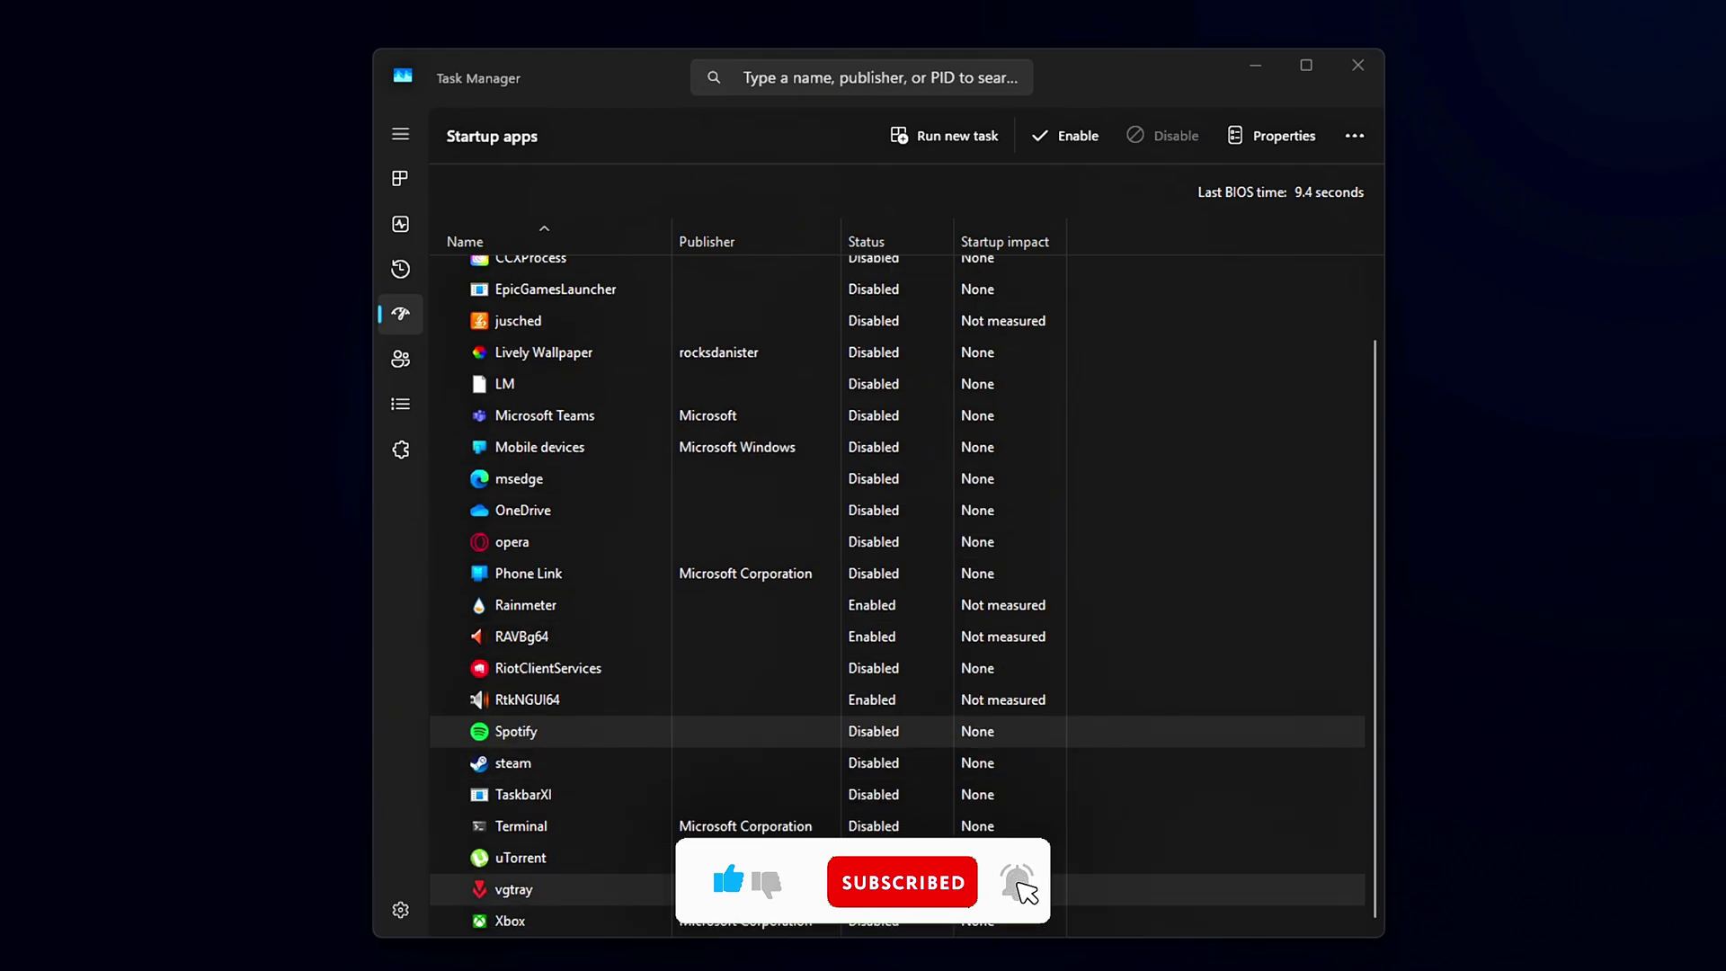
left_click(500, 901)
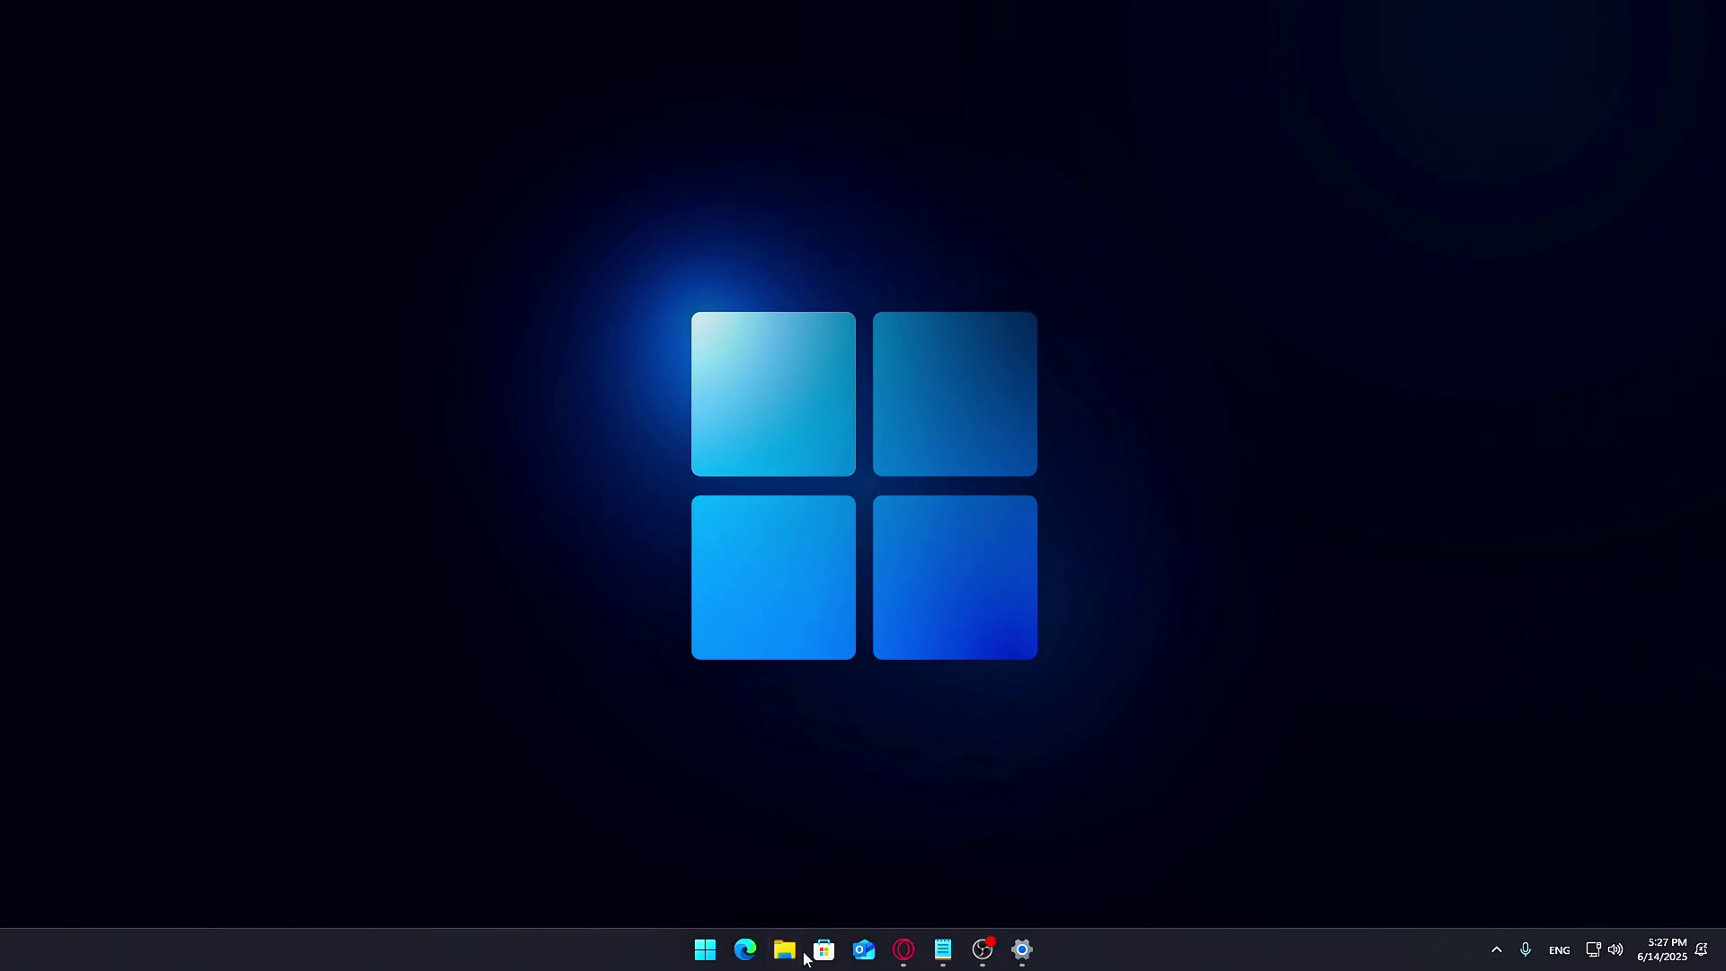
Step: Manually select NVIDIA driver version 576.52 in NVCleanstall and continue
key("super+e")
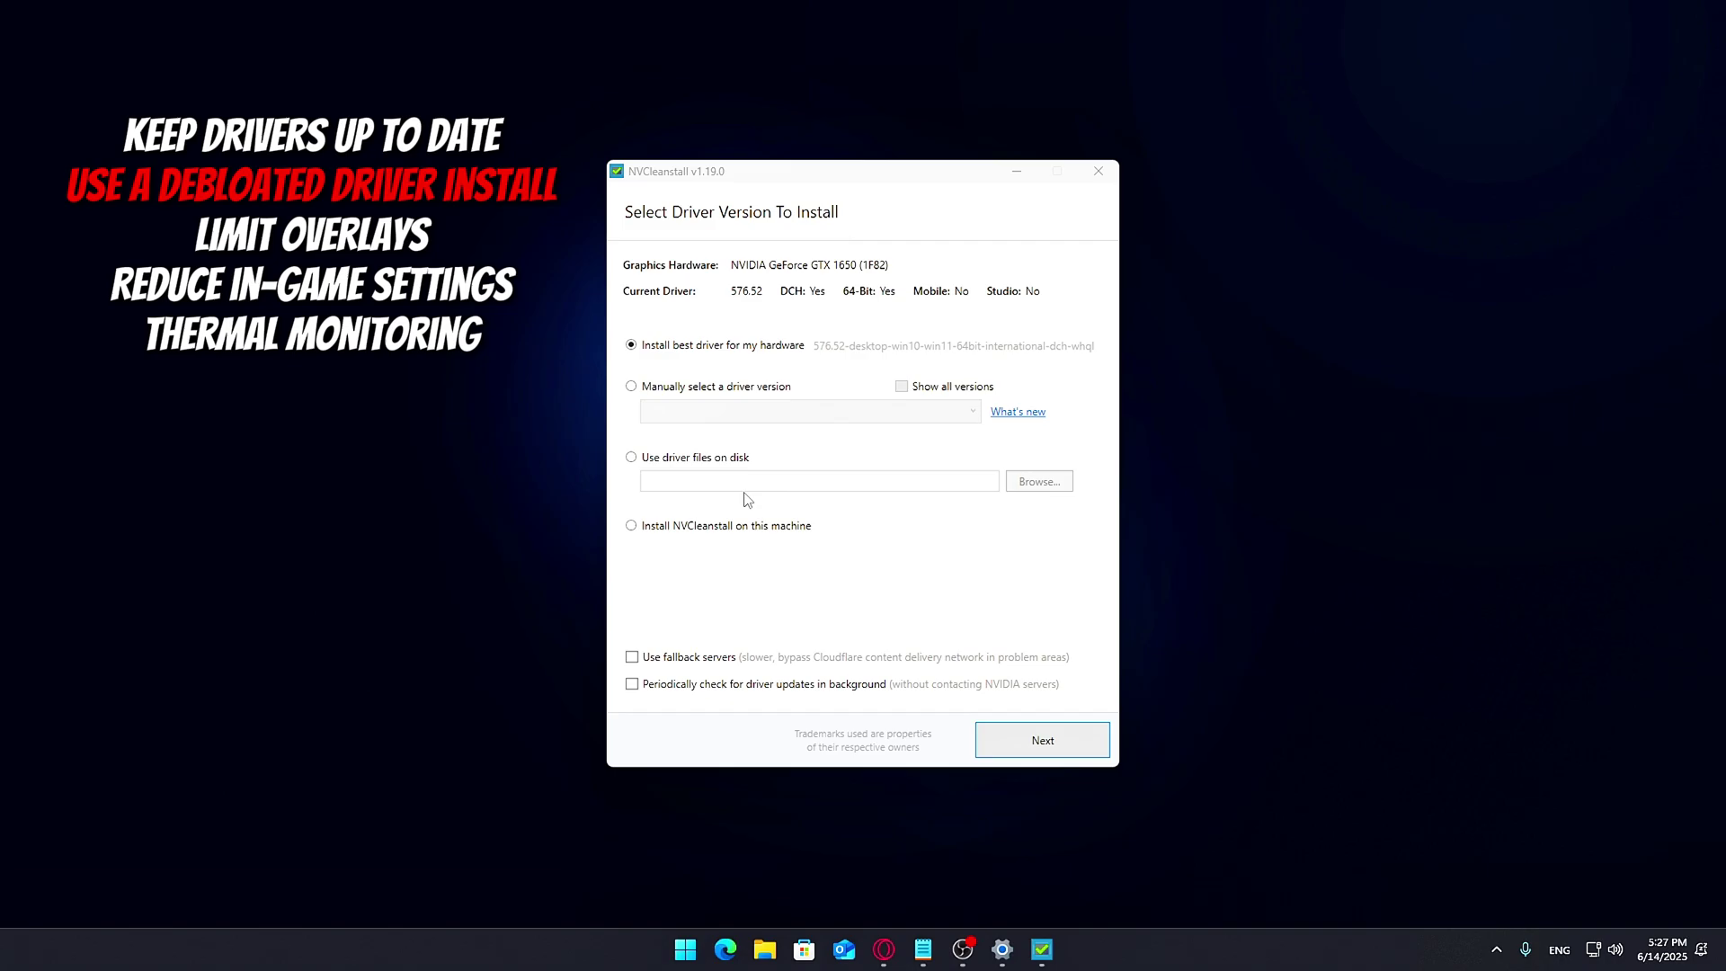
left_click(829, 411)
left_click(829, 434)
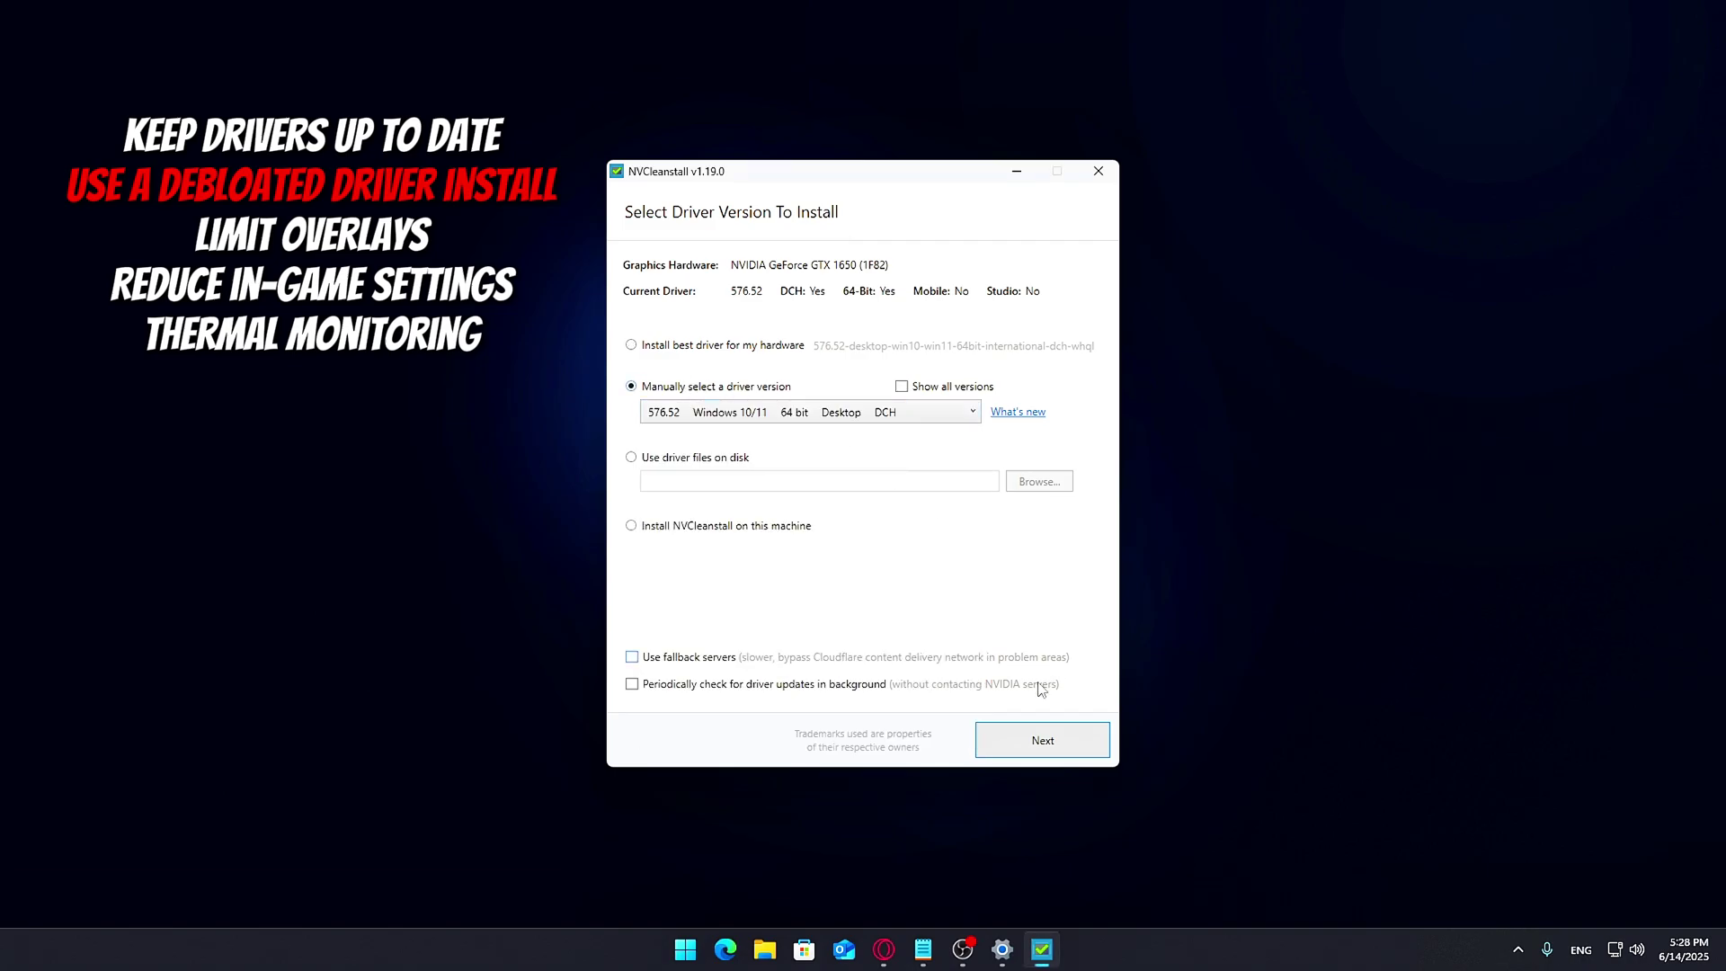
left_click(1033, 744)
Step: Add Legacy Control Panel, NVIDIA App, ShadowPlay and NV Backend, declining extra dependent components
left_click(661, 474)
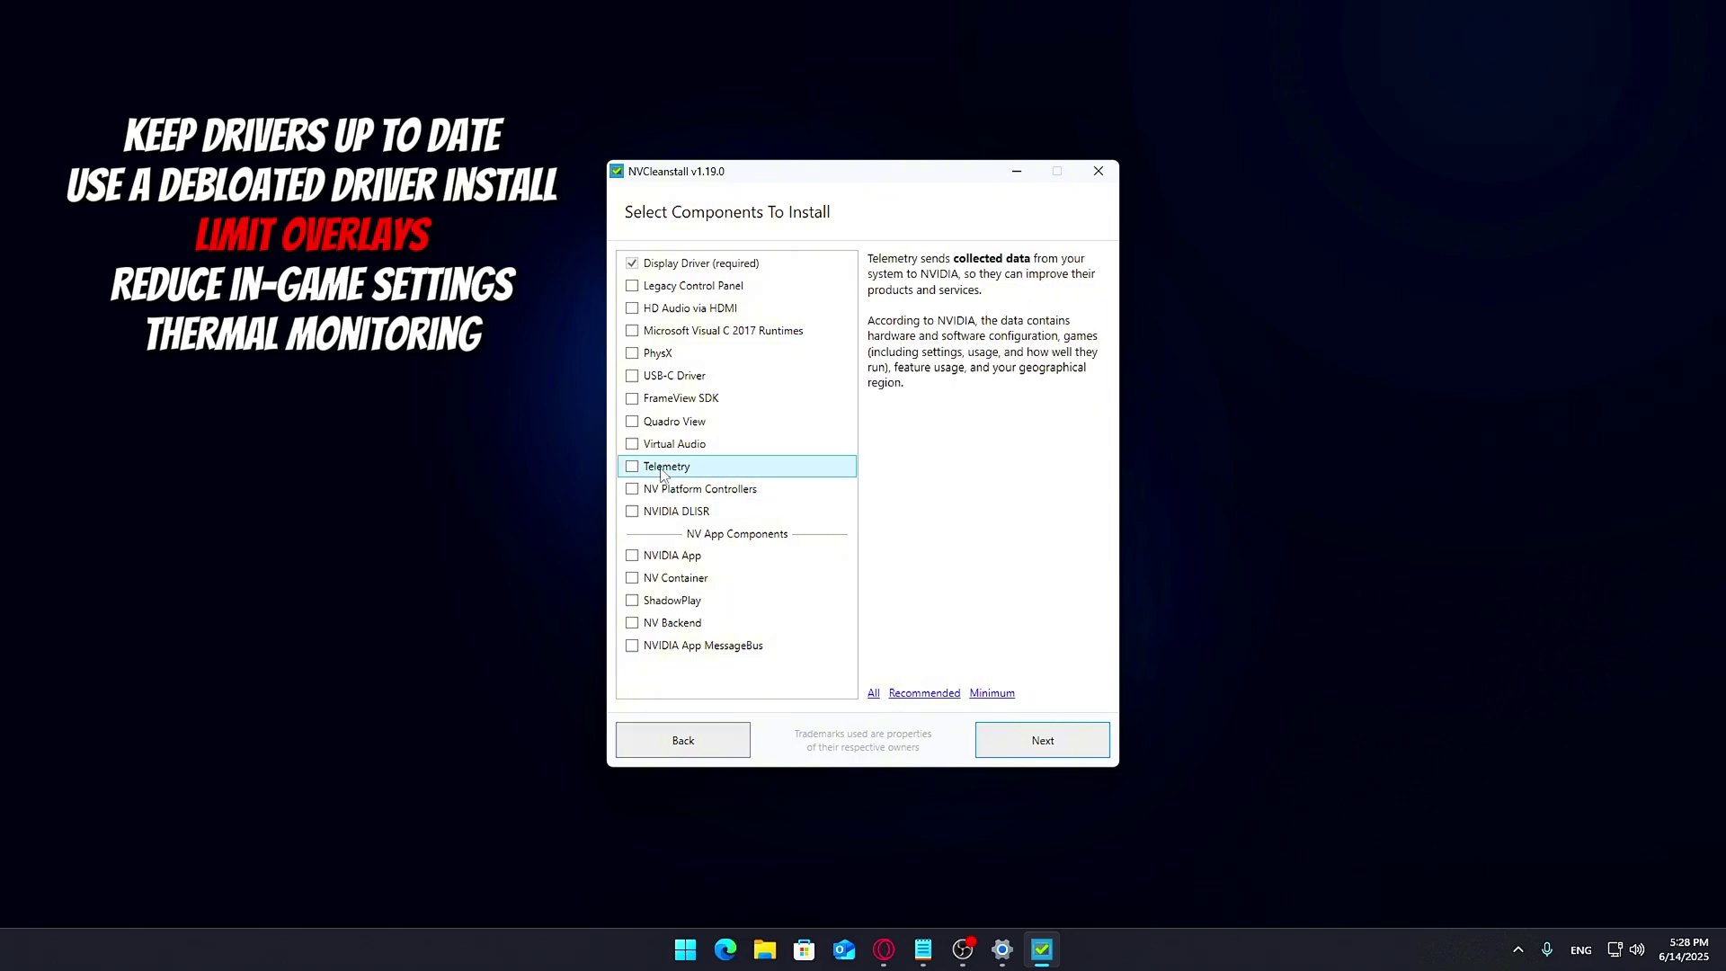
left_click(631, 287)
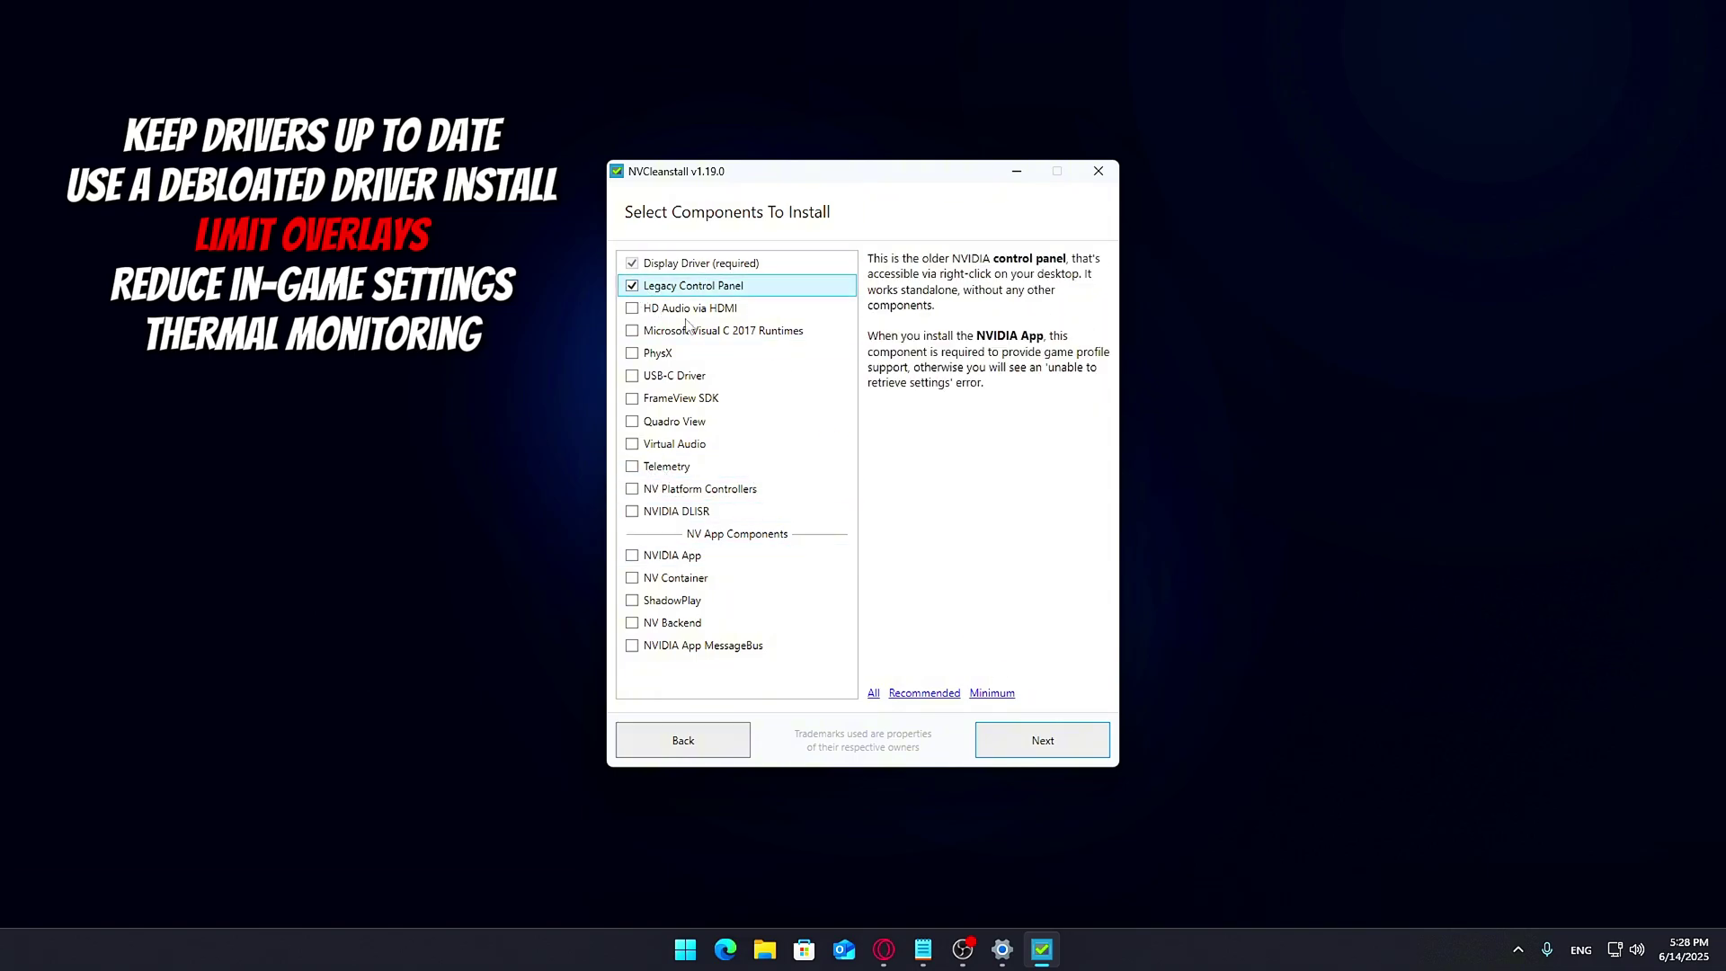
left_click(632, 555)
left_click(631, 600)
left_click(632, 623)
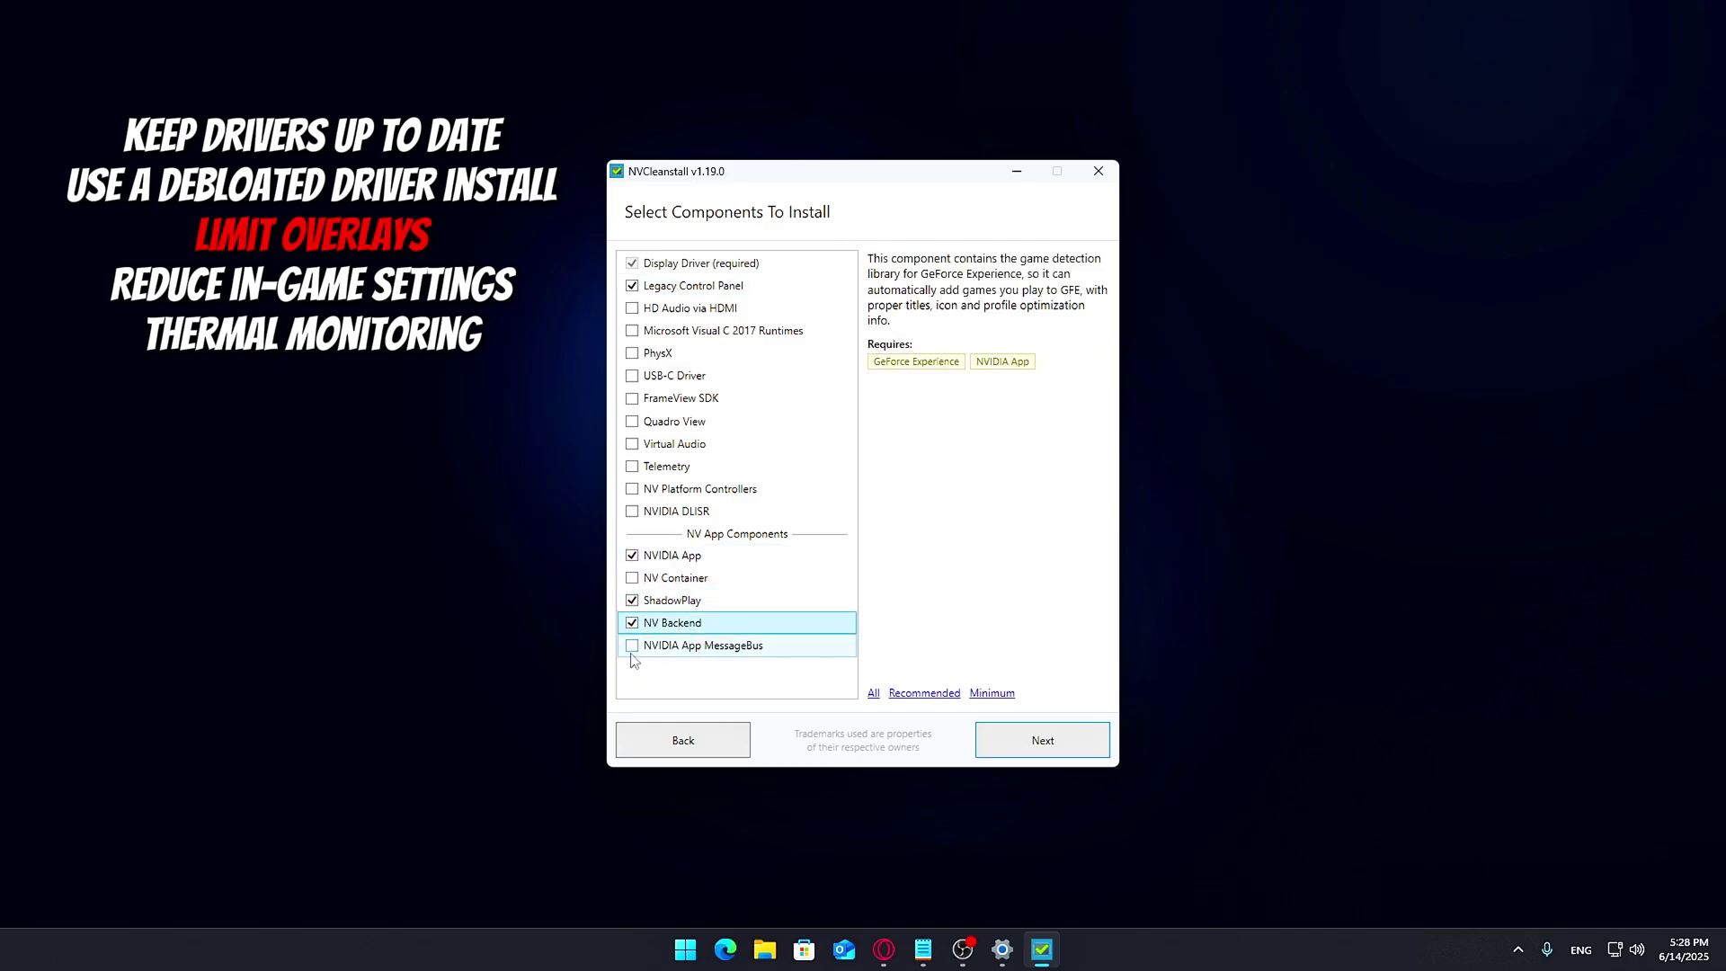
left_click(634, 650)
left_click(1015, 742)
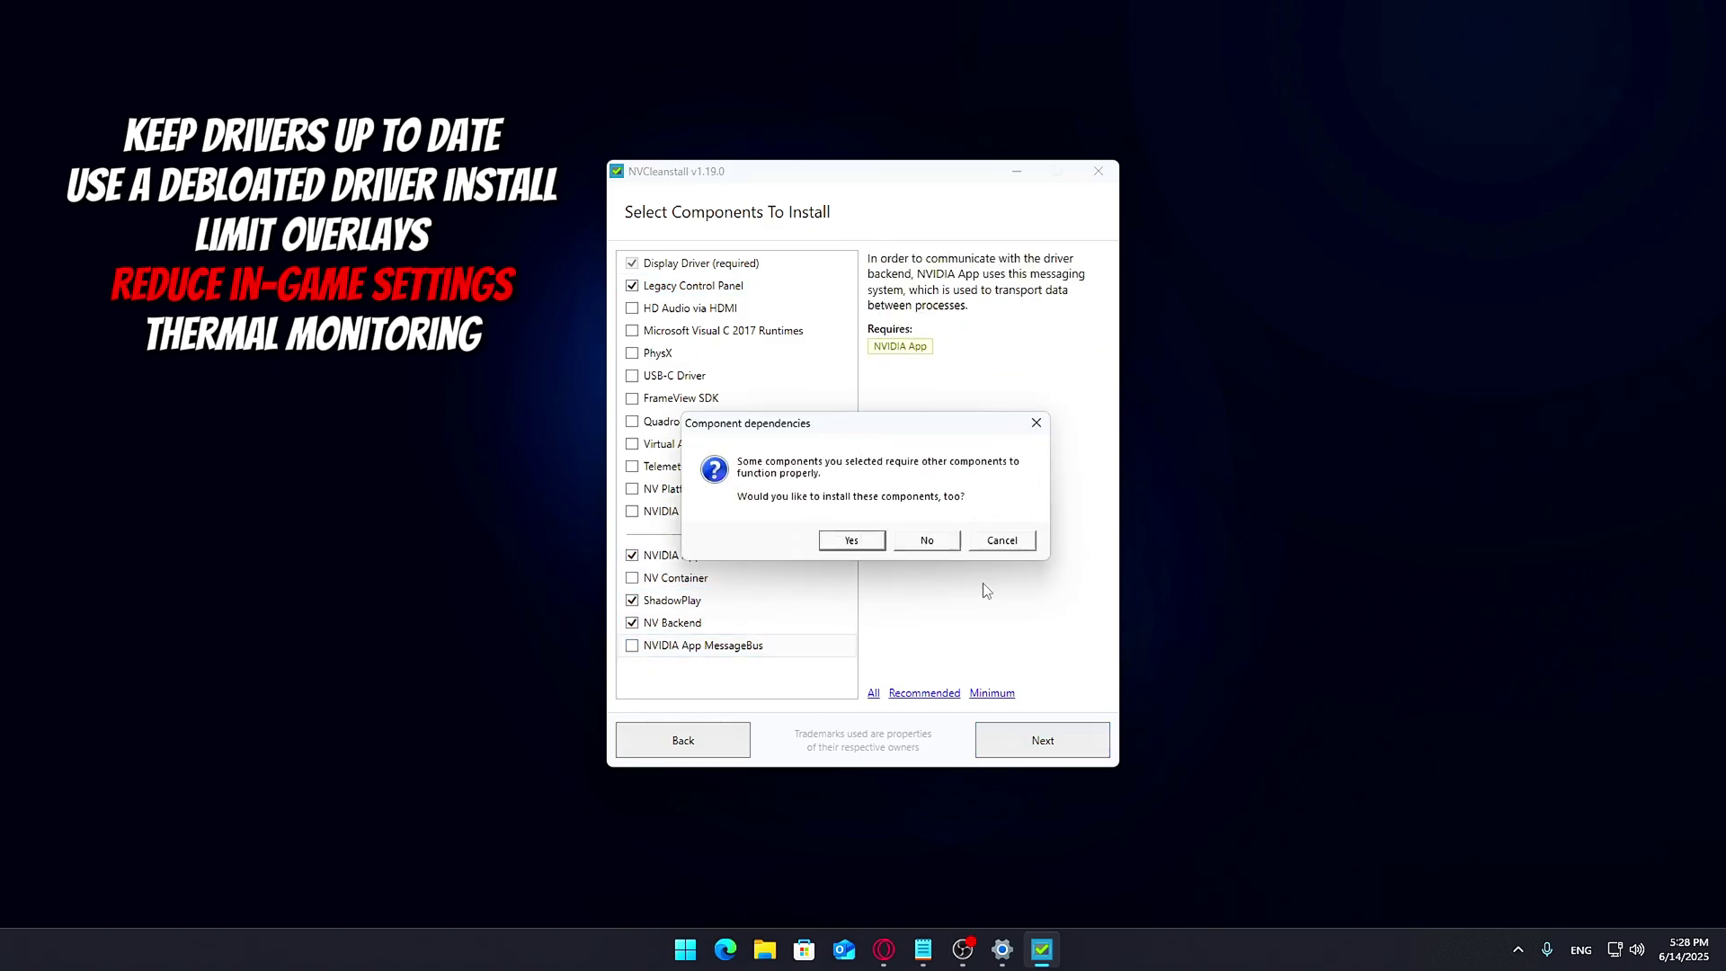
left_click(932, 544)
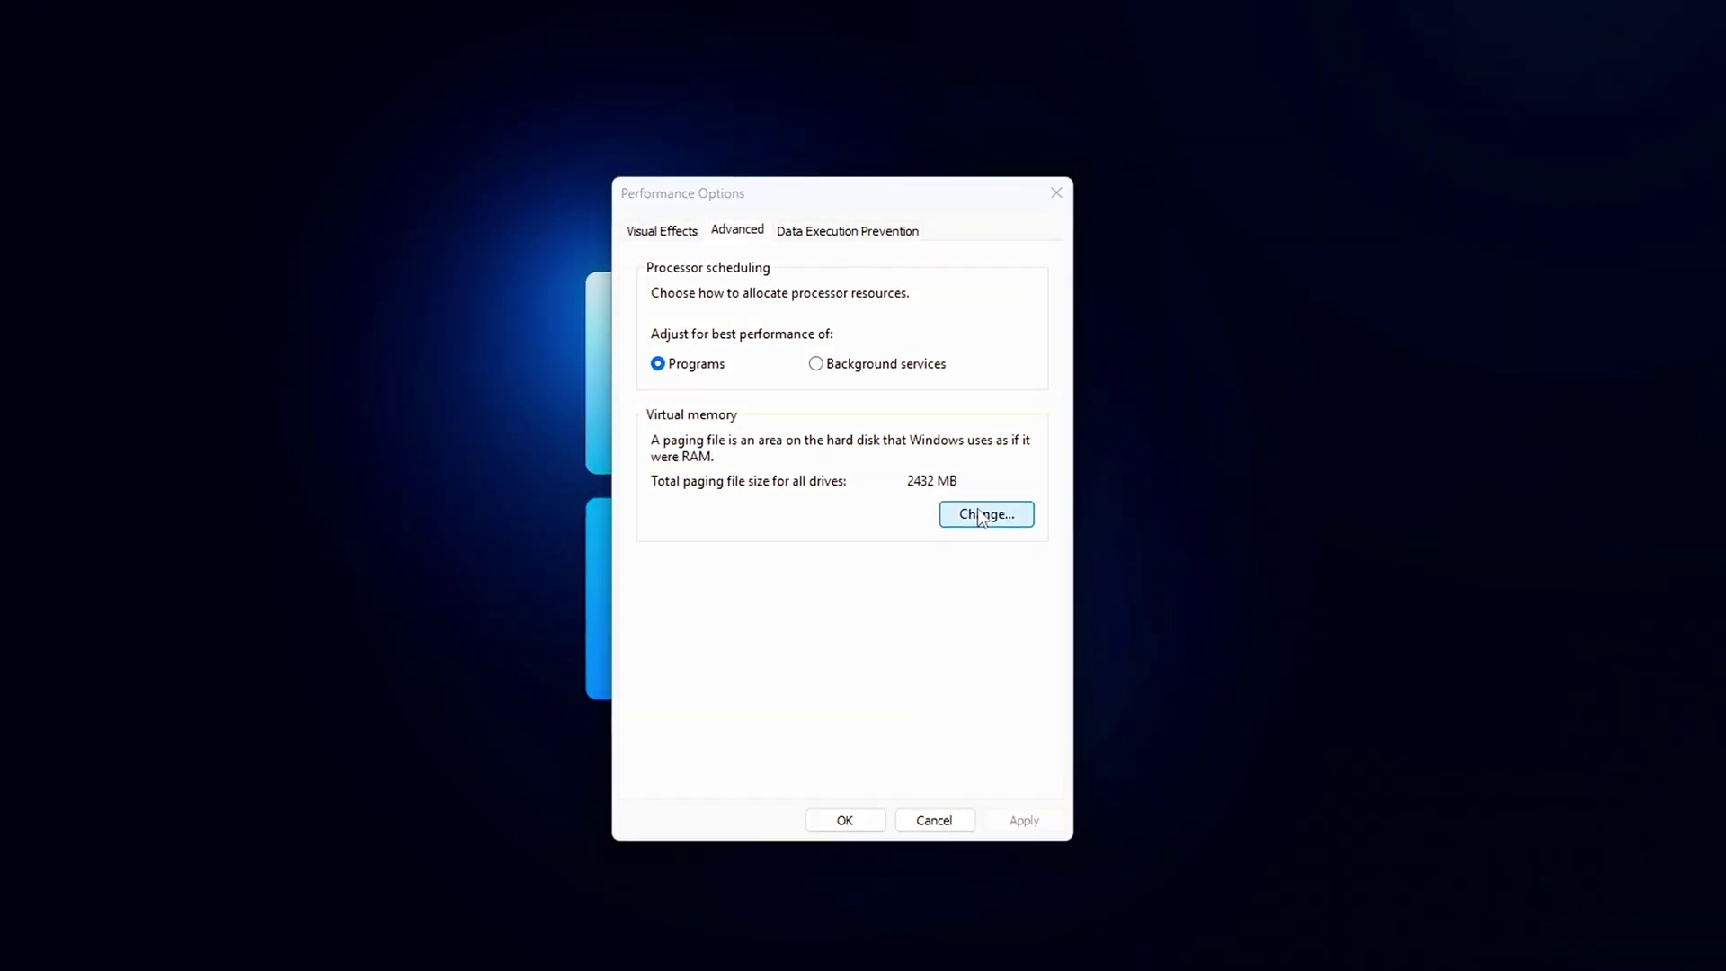
Step: Turn off automatic paging file management and set drive D: to No paging file
left_click(984, 512)
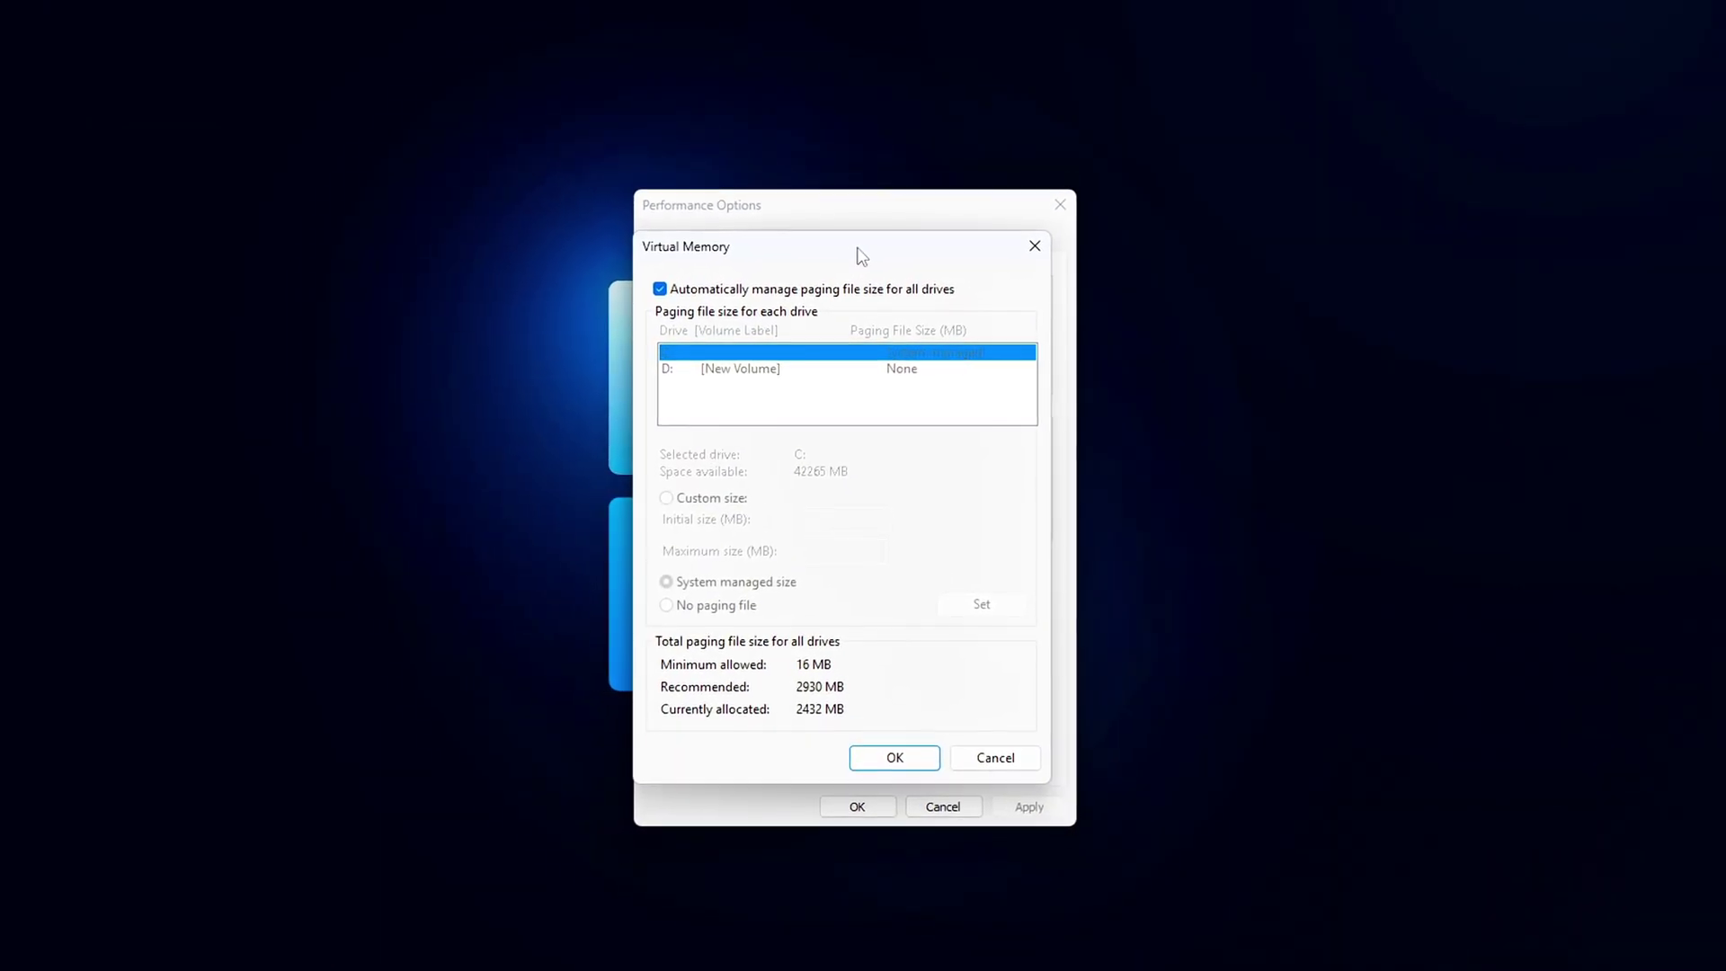
left_click(790, 295)
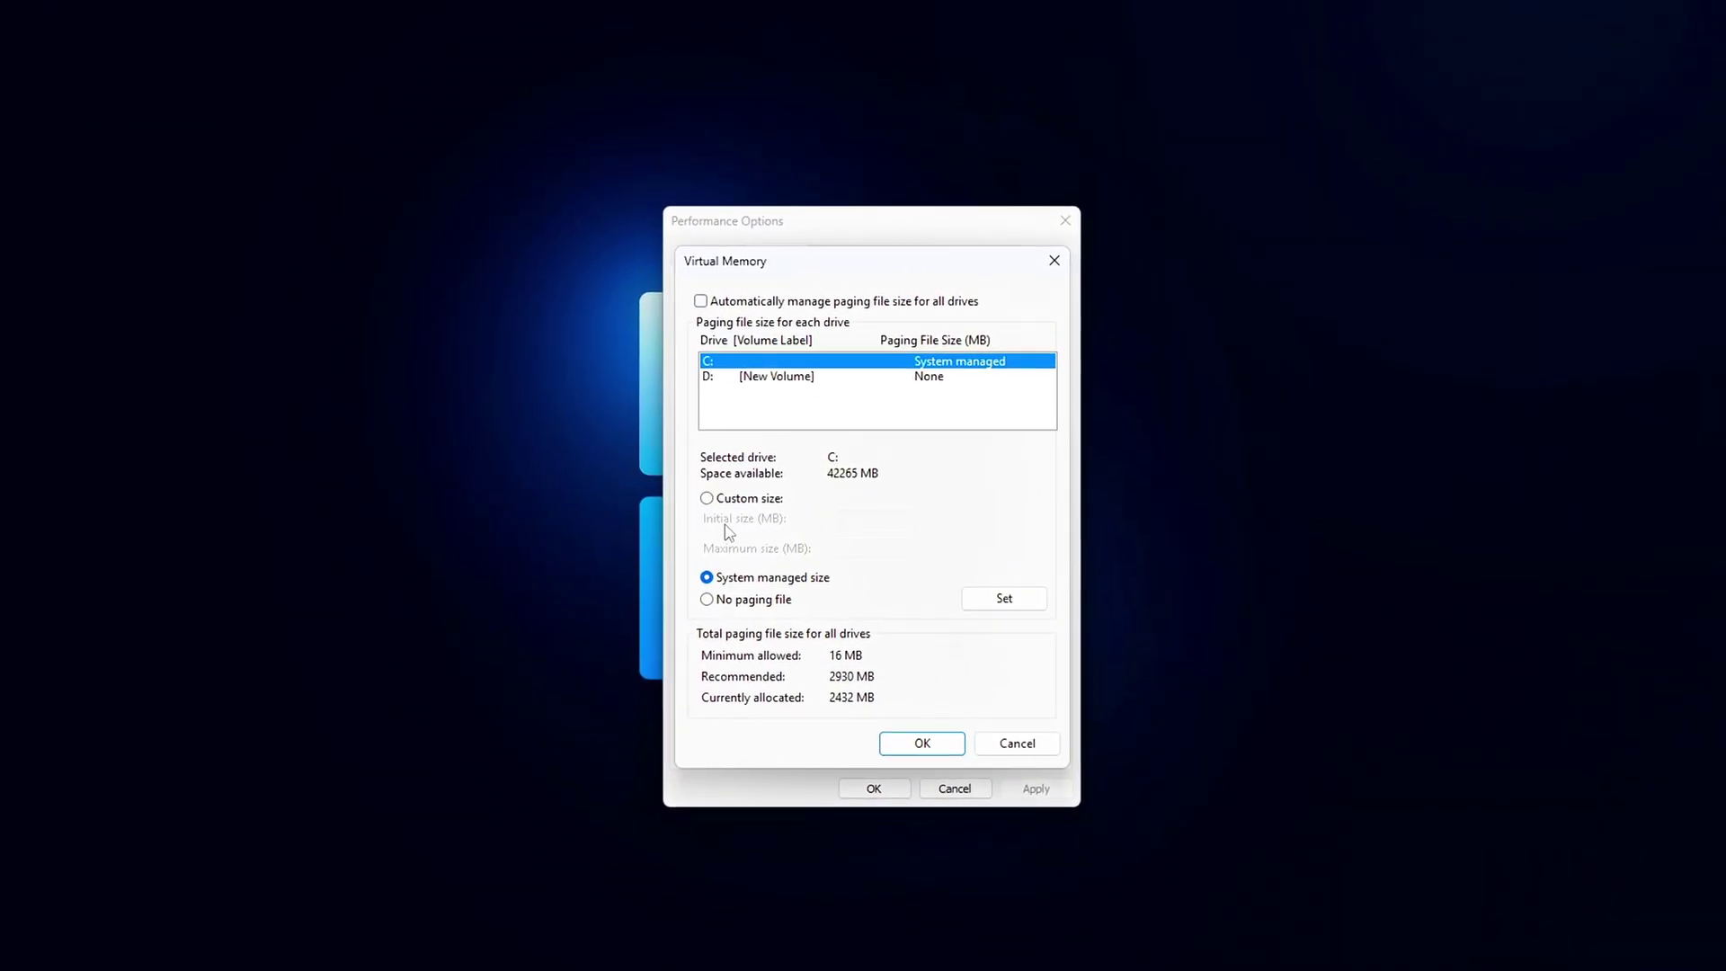
left_click(710, 372)
left_click(693, 603)
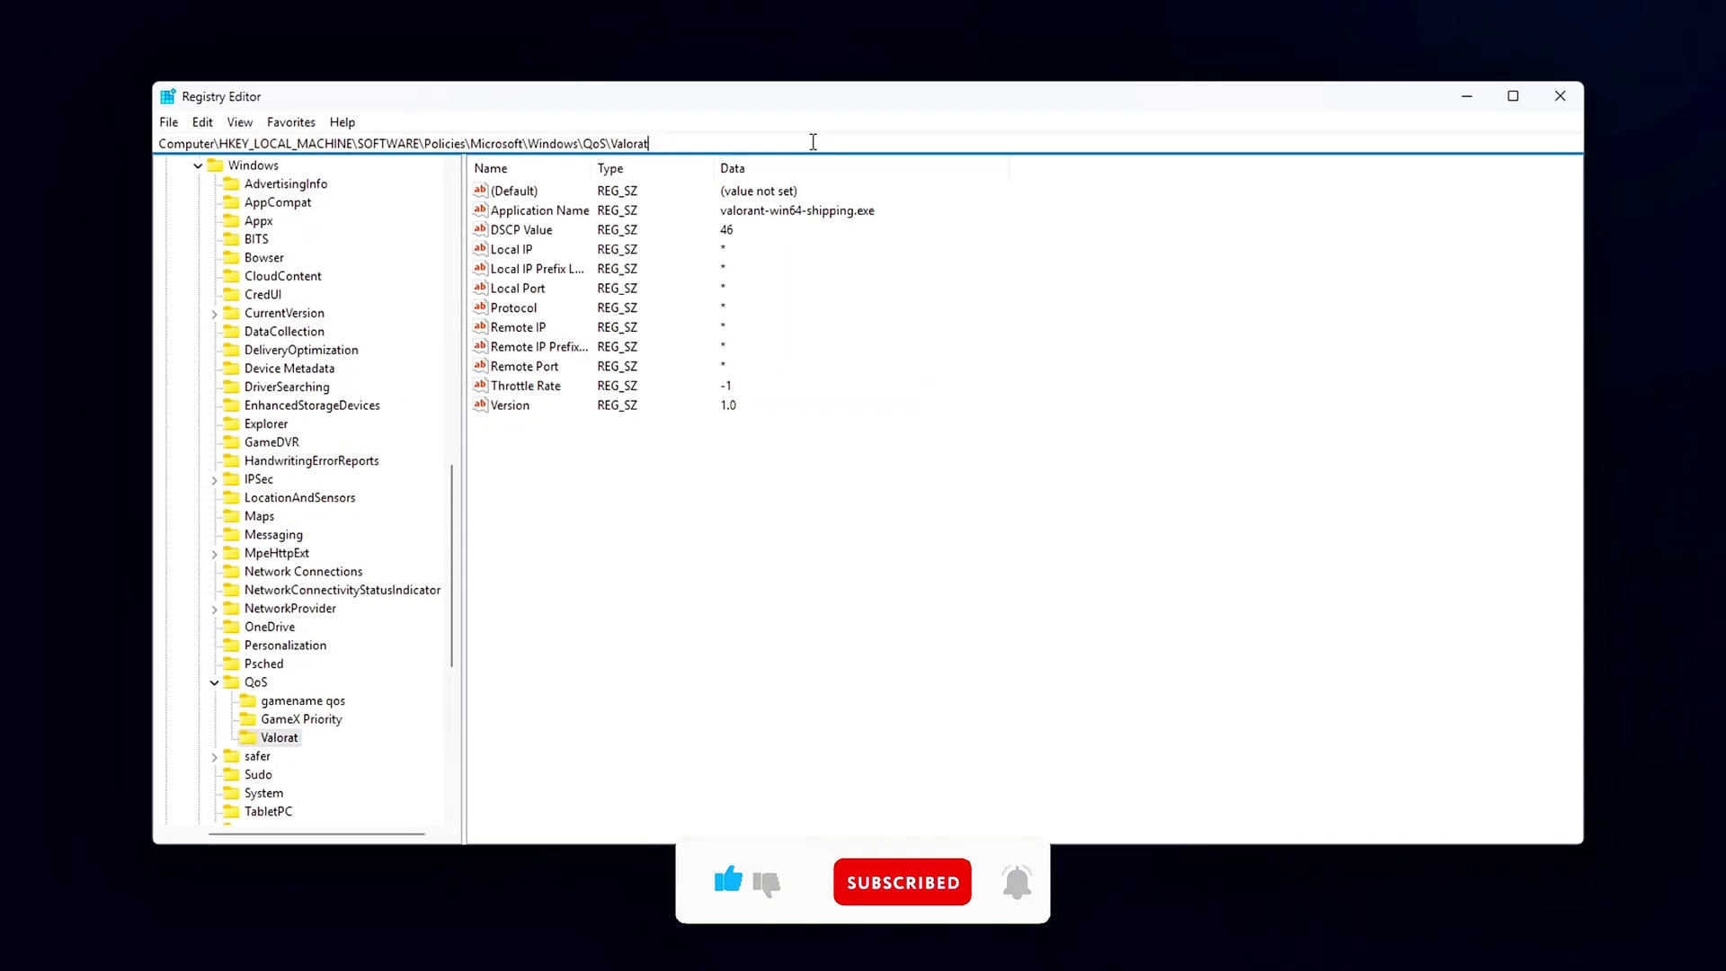
Step: Paste the HKEY_CURRENT_USER\System\GameConfigStore path into Registry Editor's address bar
key("ctrl+a")
type("HKEY_CURRENT_USER\\System\\GameConfigStore")
key("Return")
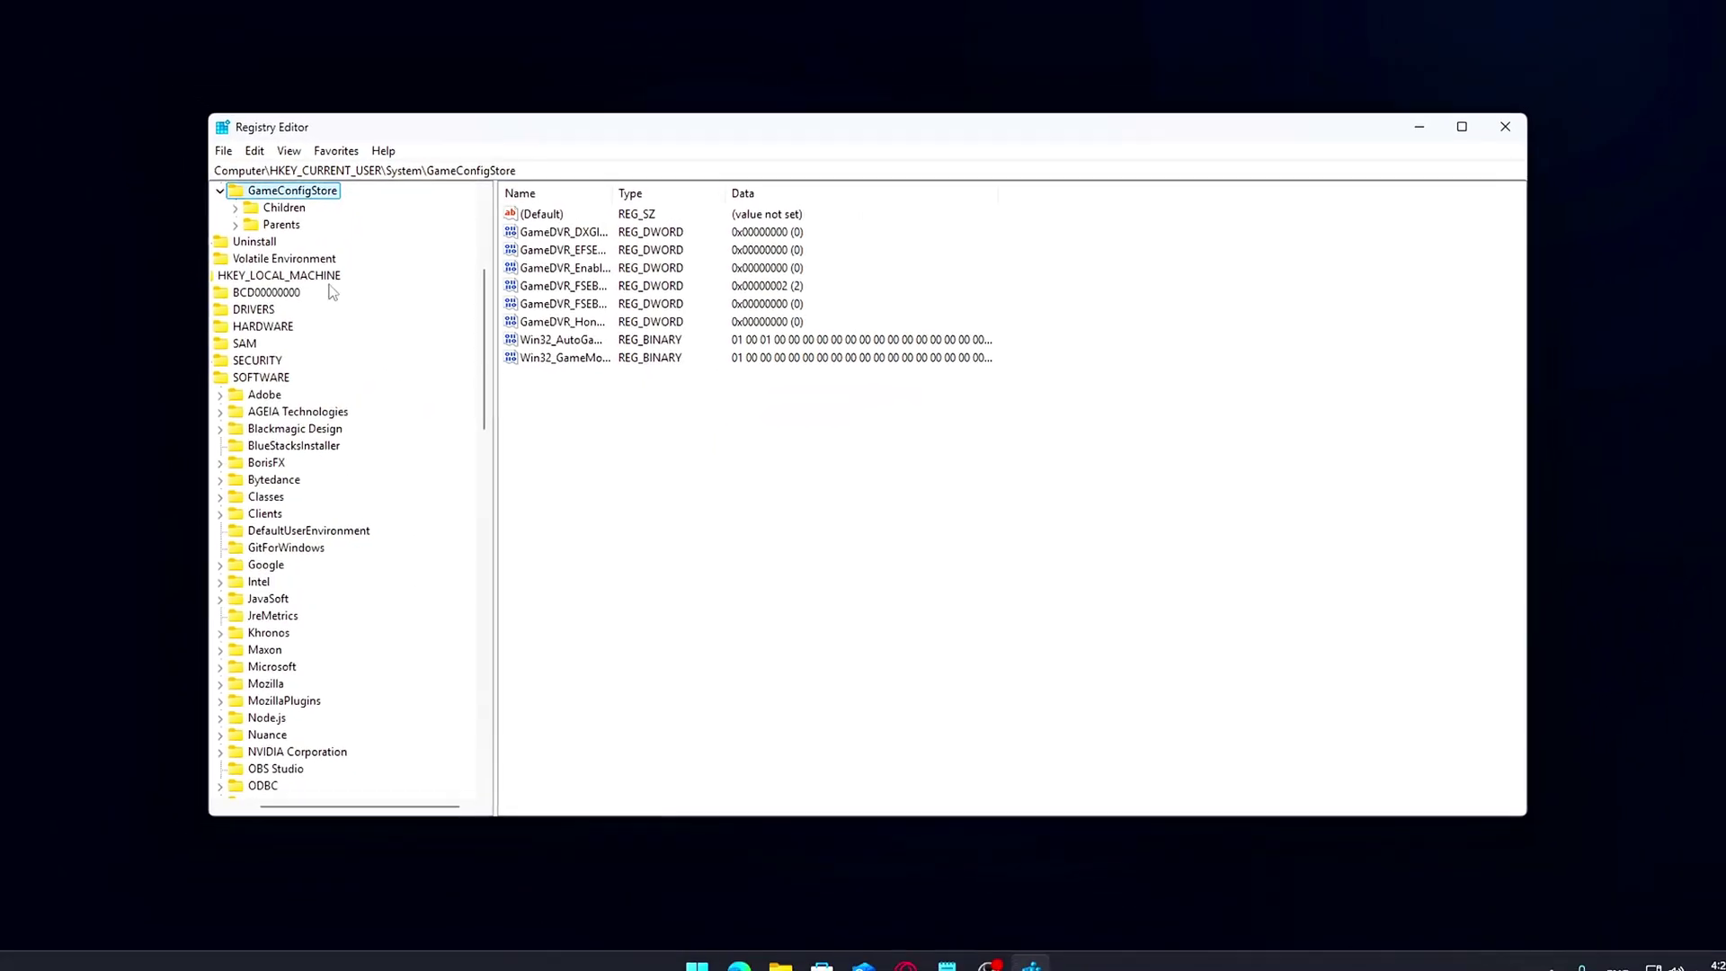